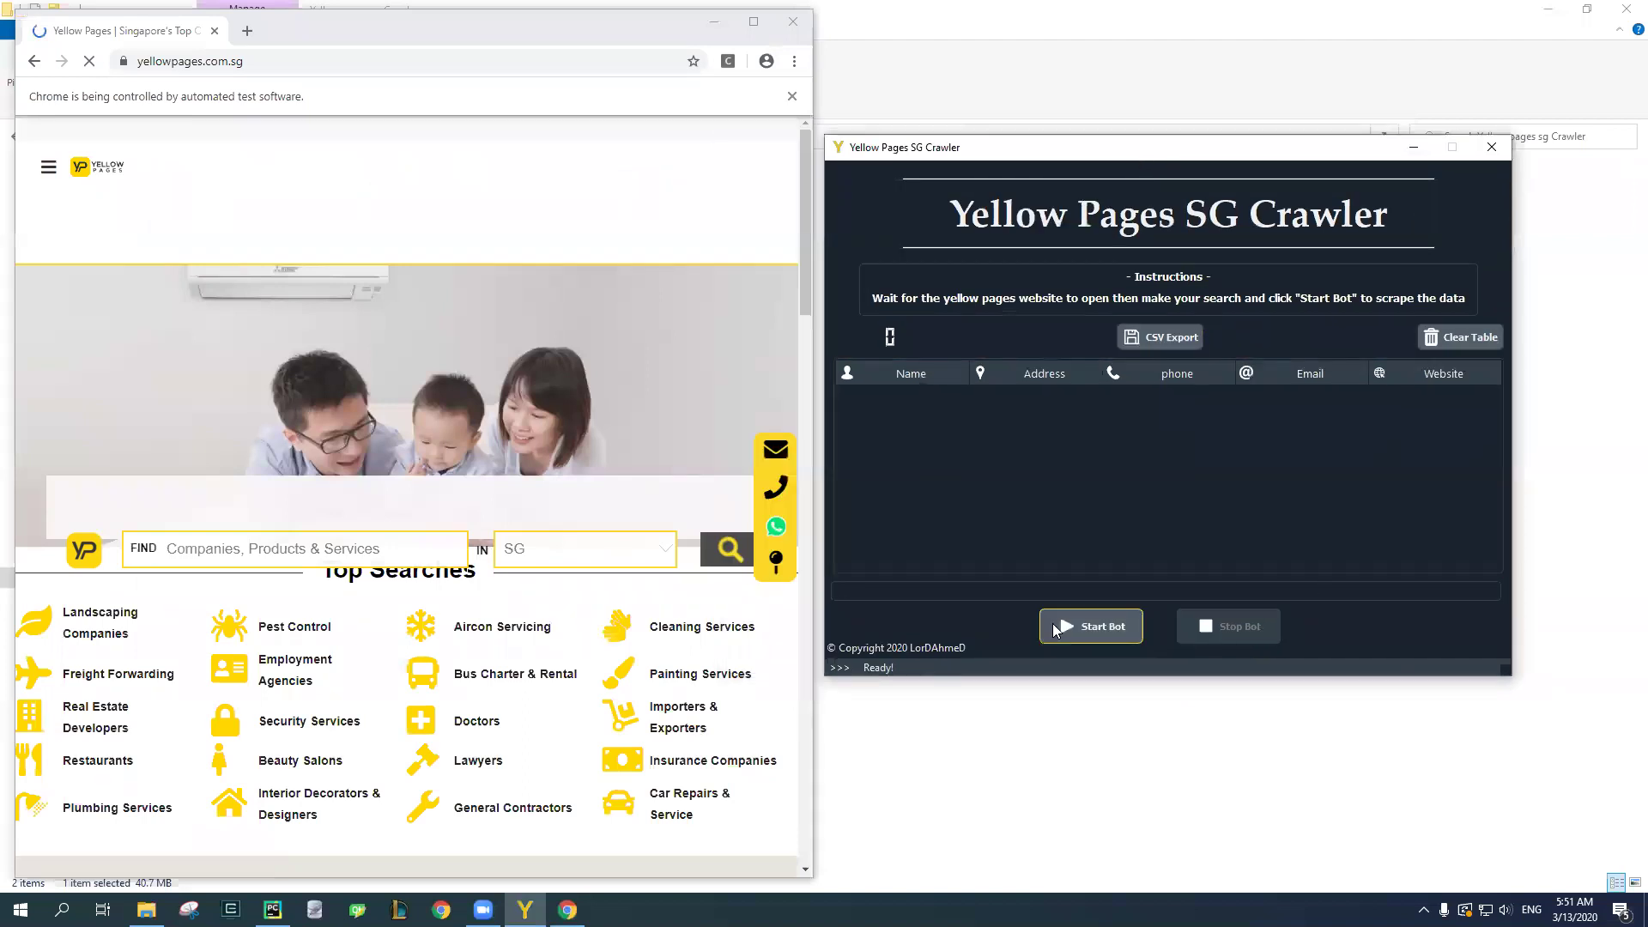
Open the Lawyers category on yellowpages.com.sg and look through its company listings.
{"action": "left_click", "coordinate": [434, 35]}
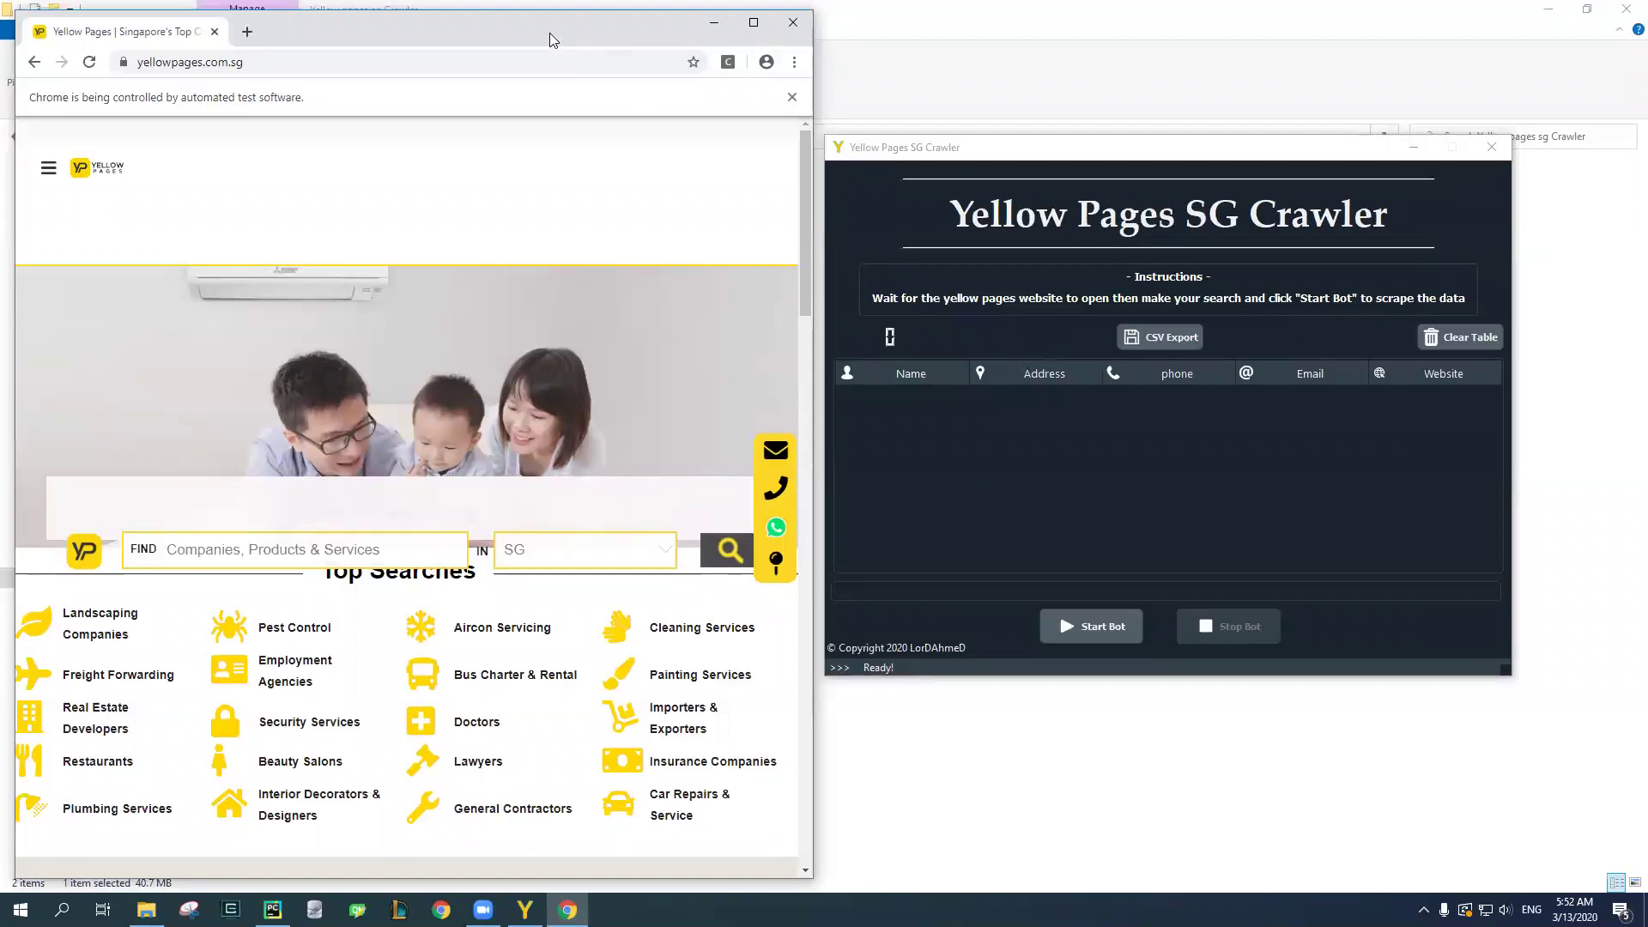
{"action": "left_click_drag", "start_coordinate": [551, 40], "coordinate": [548, 32]}
{"action": "left_click", "coordinate": [302, 536]}
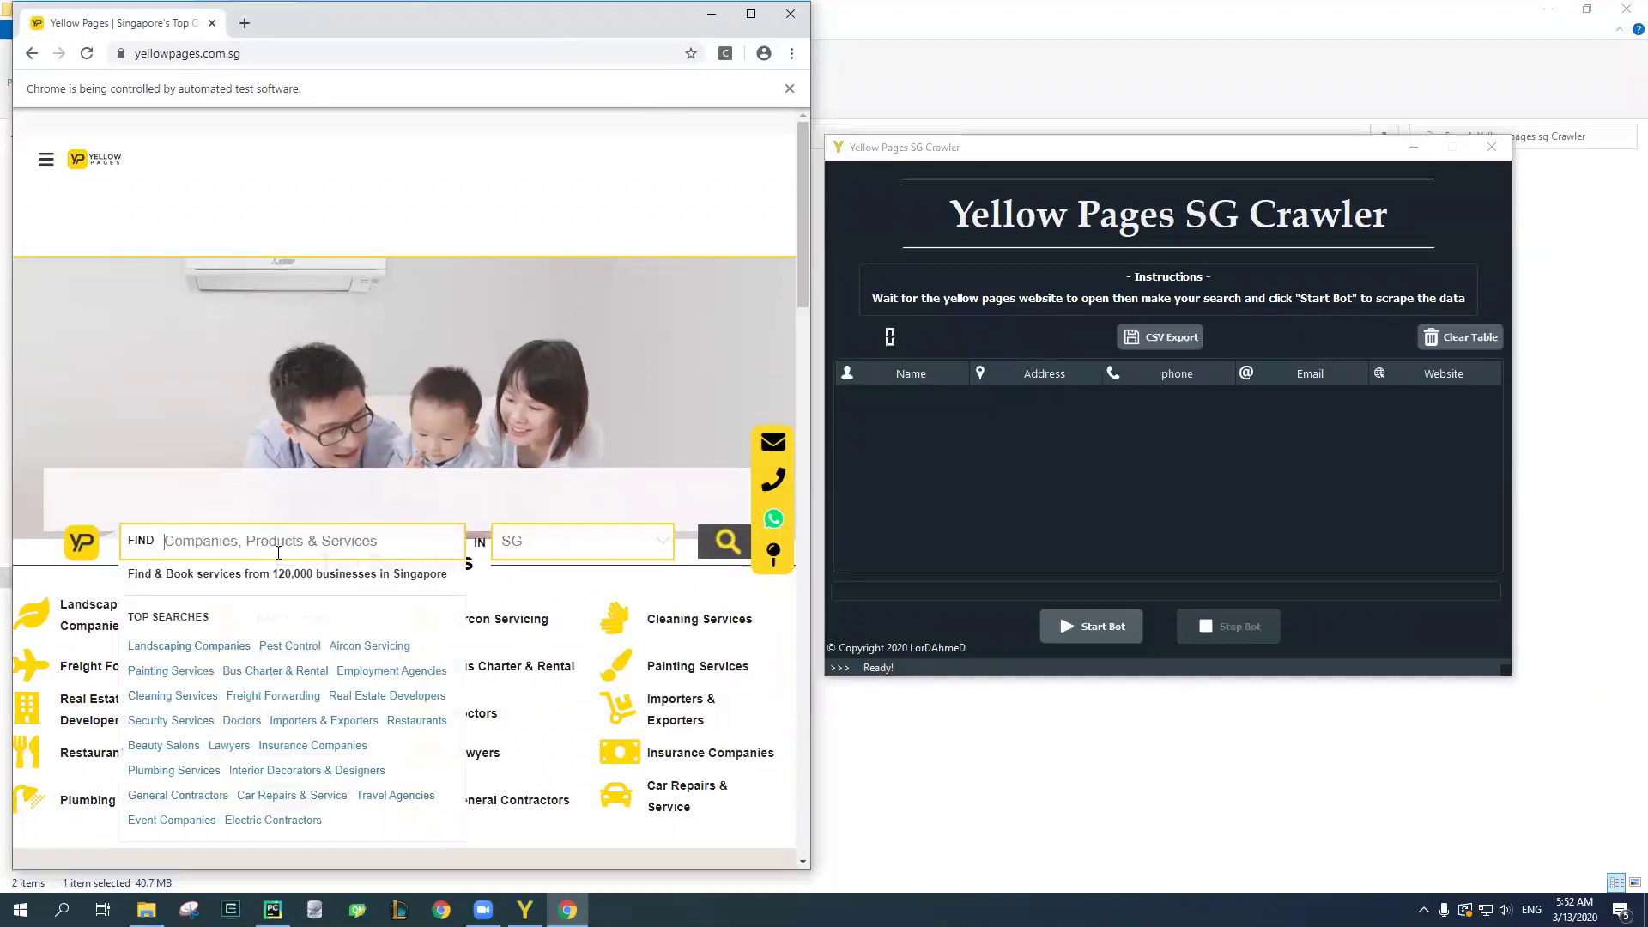
{"action": "scroll", "coordinate": [511, 768], "scroll_direction": "down", "scroll_amount": 1}
{"action": "left_click", "coordinate": [482, 671]}
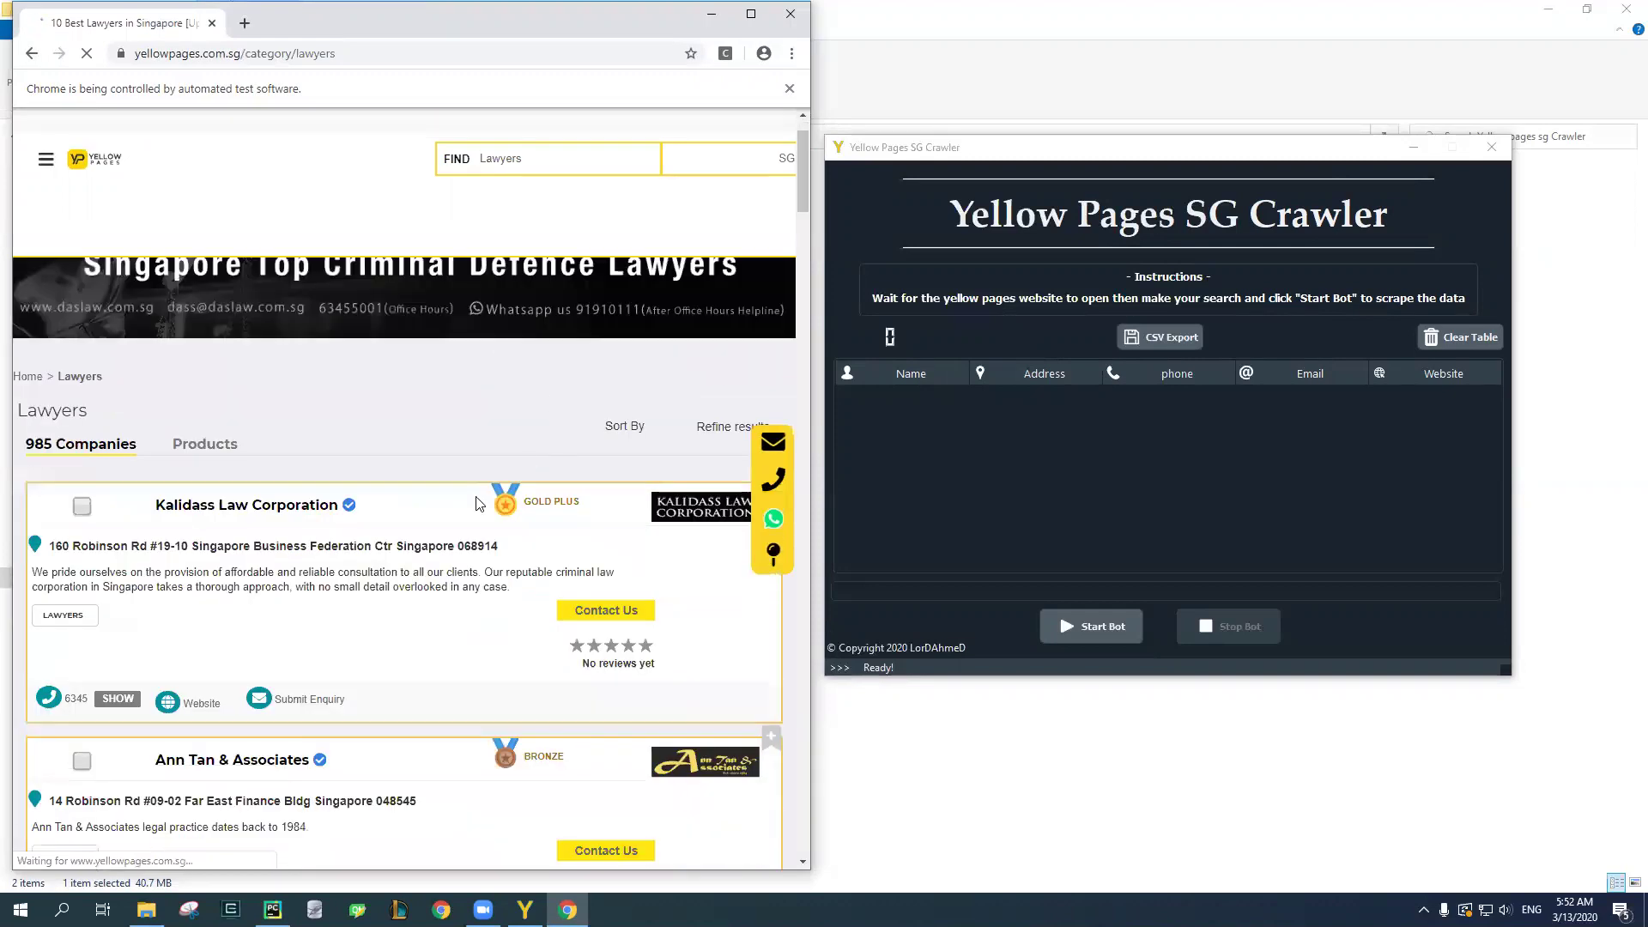
{"action": "scroll", "coordinate": [240, 485], "scroll_direction": "down", "scroll_amount": 1}
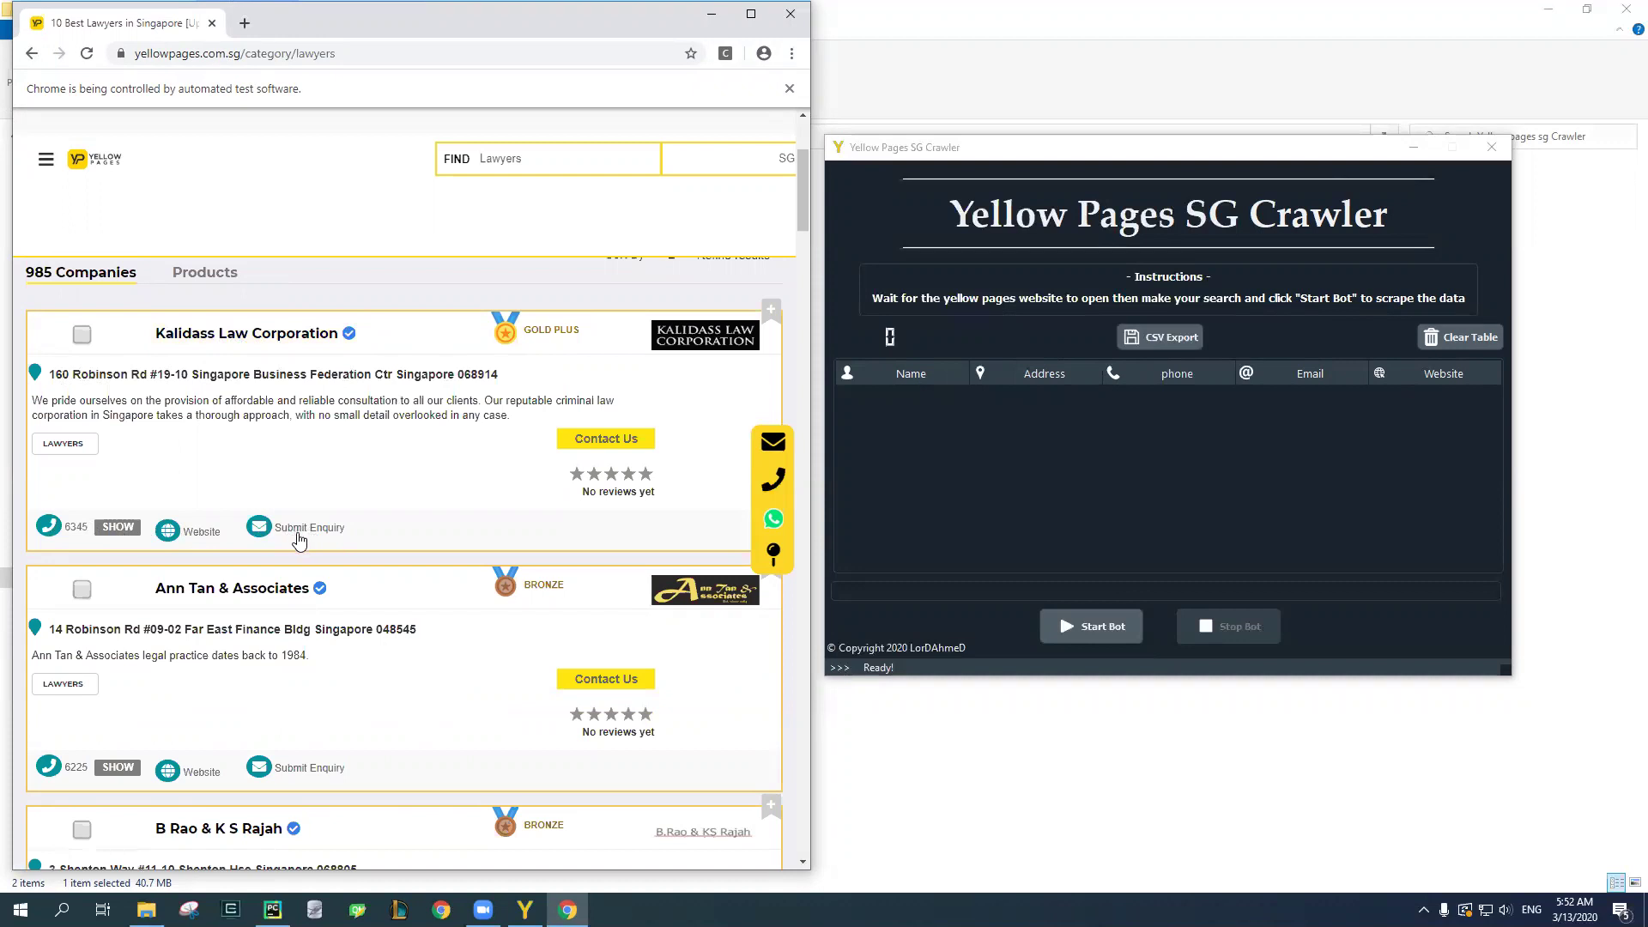
{"action": "scroll", "coordinate": [349, 573], "scroll_direction": "down", "scroll_amount": 20}
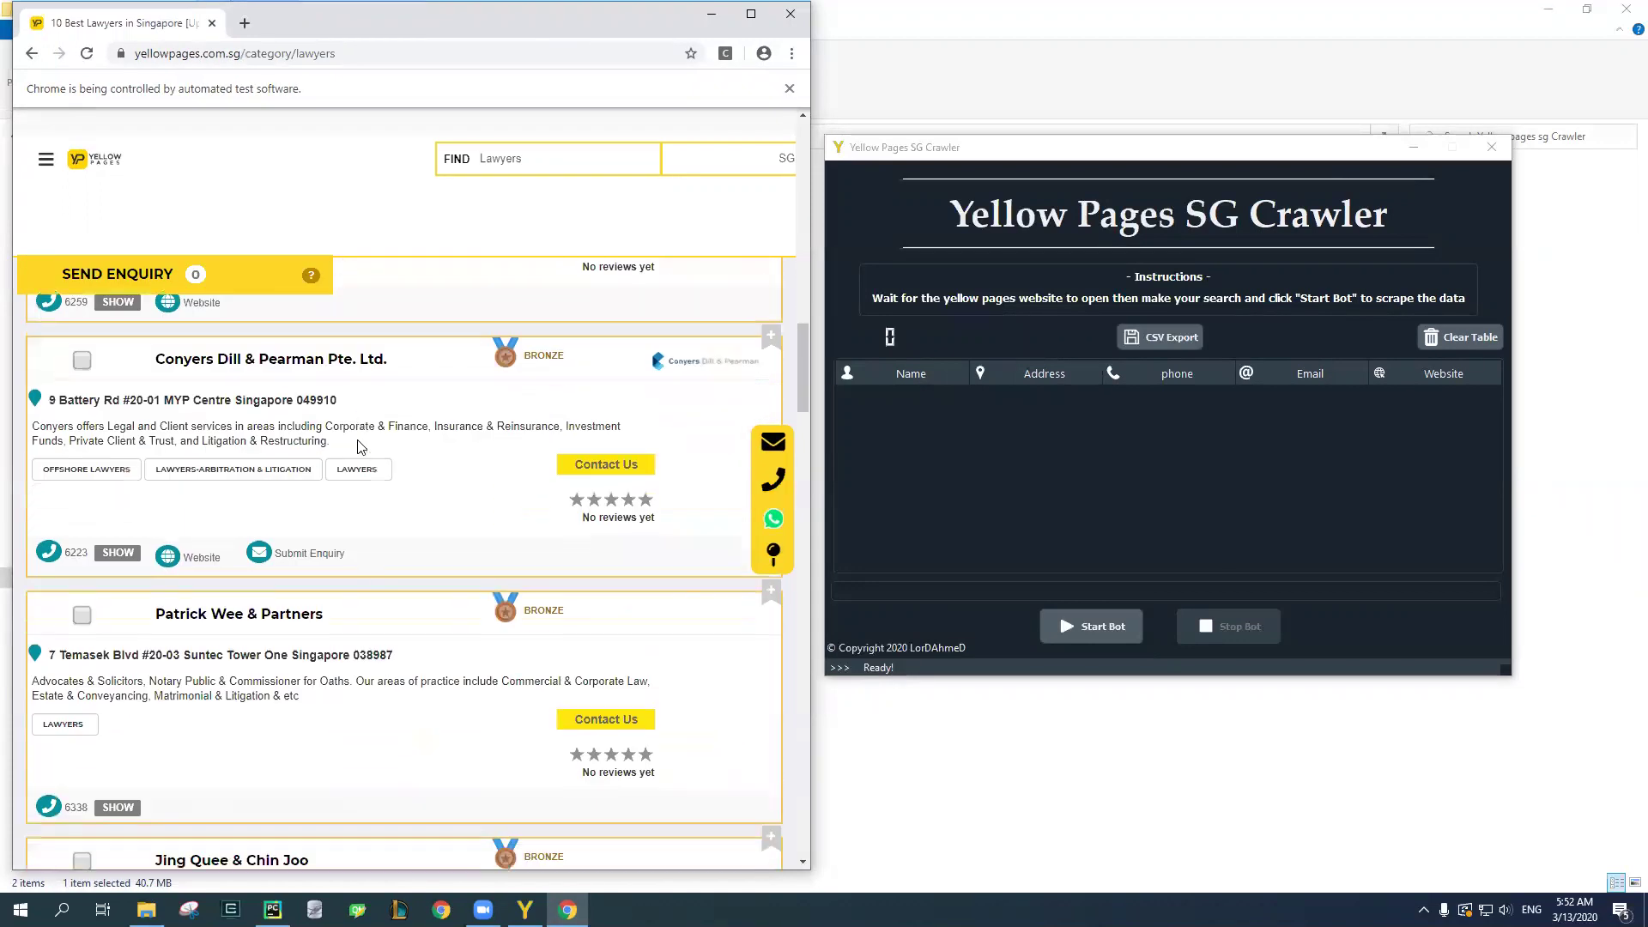
{"action": "scroll", "coordinate": [377, 463], "scroll_direction": "down", "scroll_amount": 20}
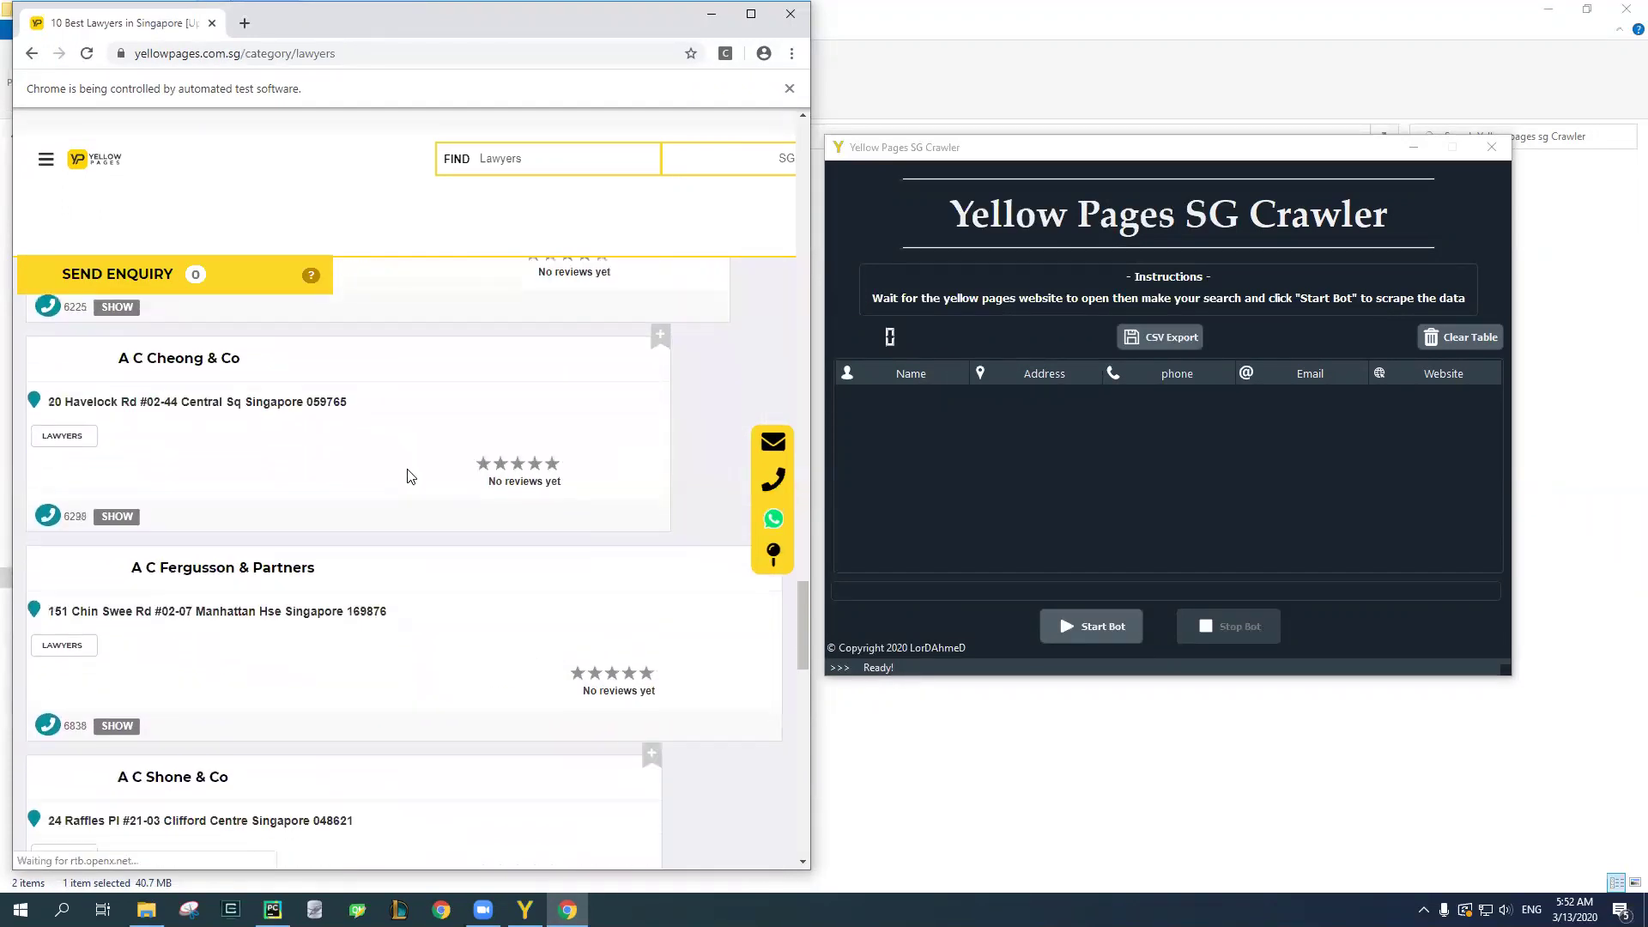
{"action": "scroll", "coordinate": [411, 482], "scroll_direction": "up", "scroll_amount": 20}
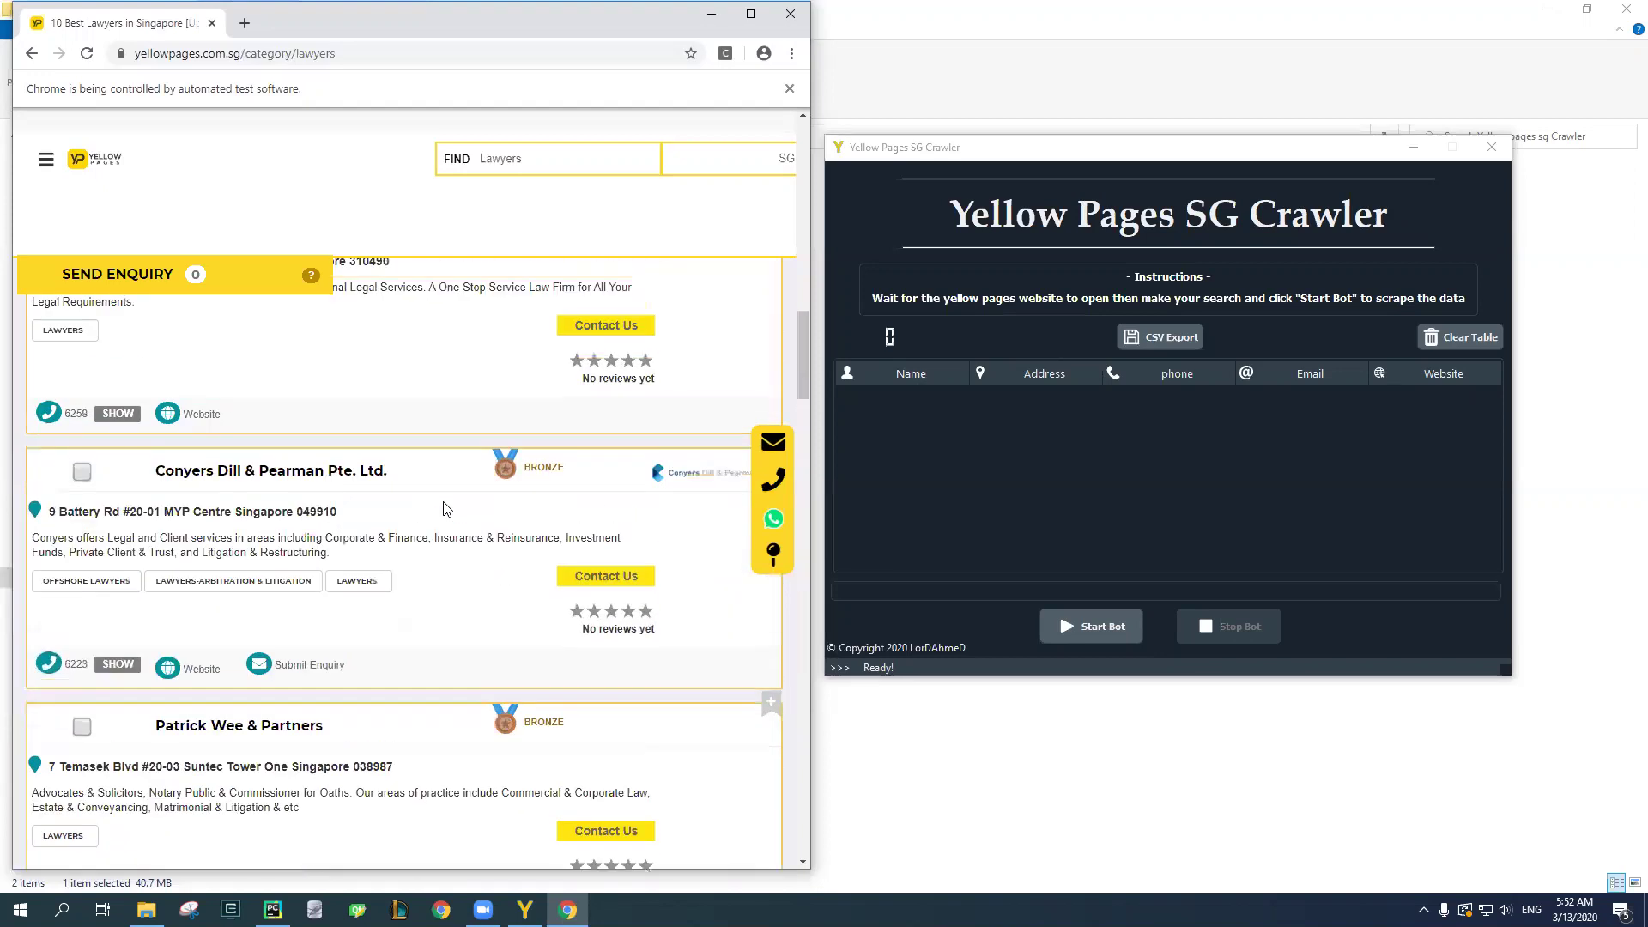
{"action": "scroll", "coordinate": [550, 361], "scroll_direction": "up", "scroll_amount": 10}
Run the crawler bot on the Lawyers results and stop it after the second results page.
{"action": "left_click", "coordinate": [1019, 162]}
{"action": "left_click_drag", "start_coordinate": [1017, 158], "coordinate": [1012, 132]}
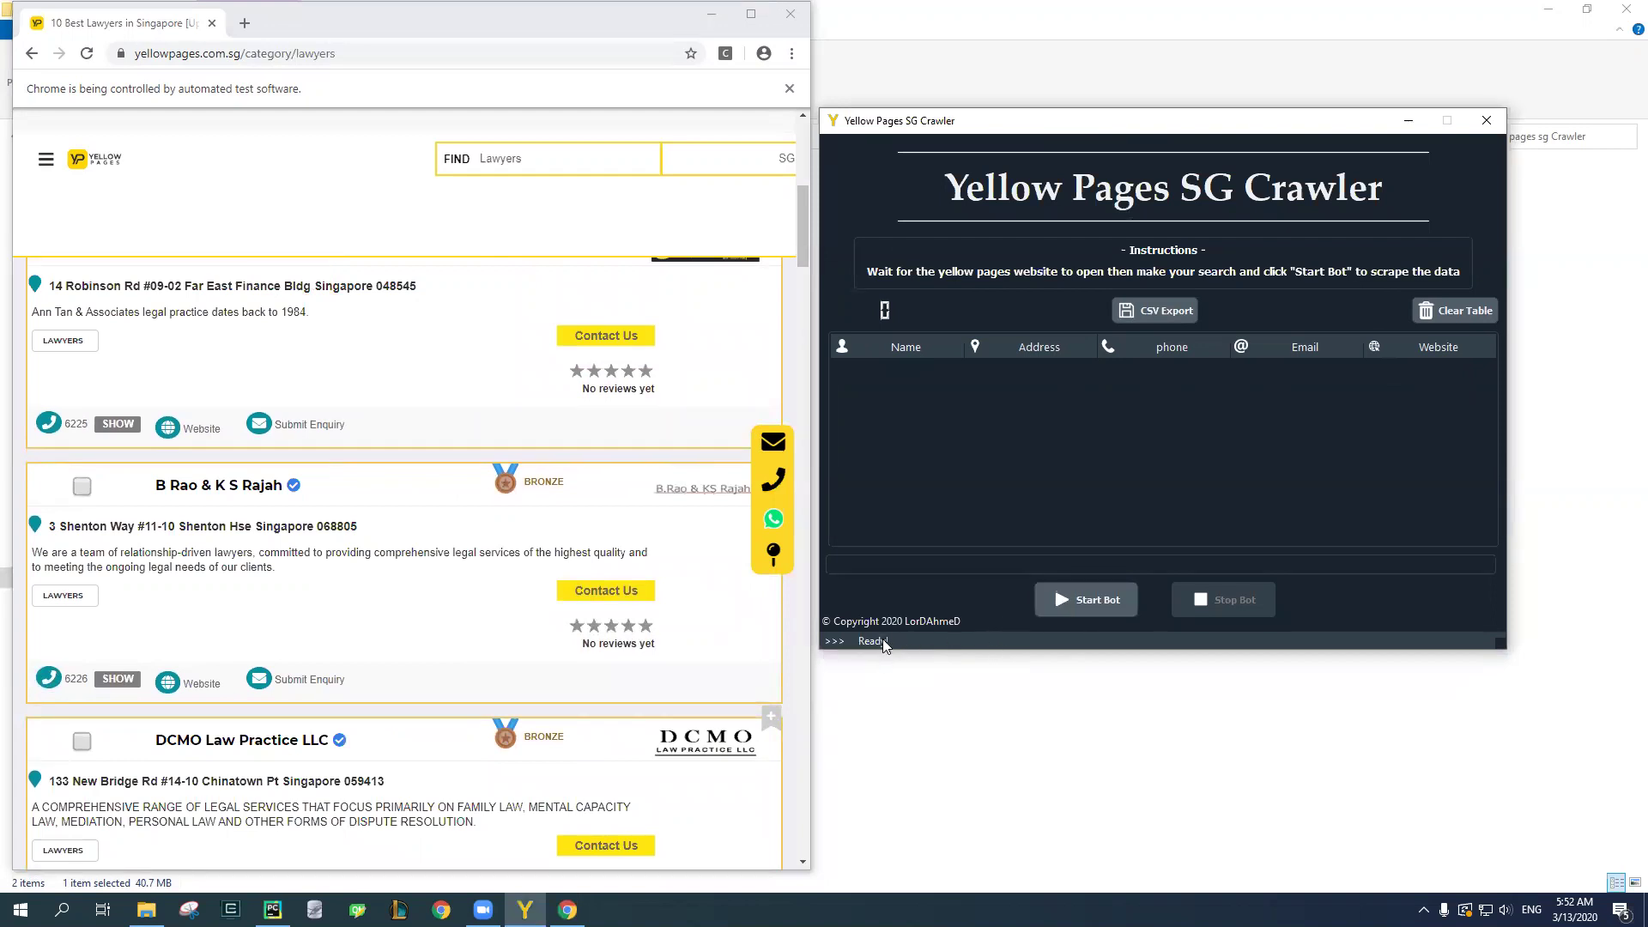
{"action": "left_click", "coordinate": [1086, 606]}
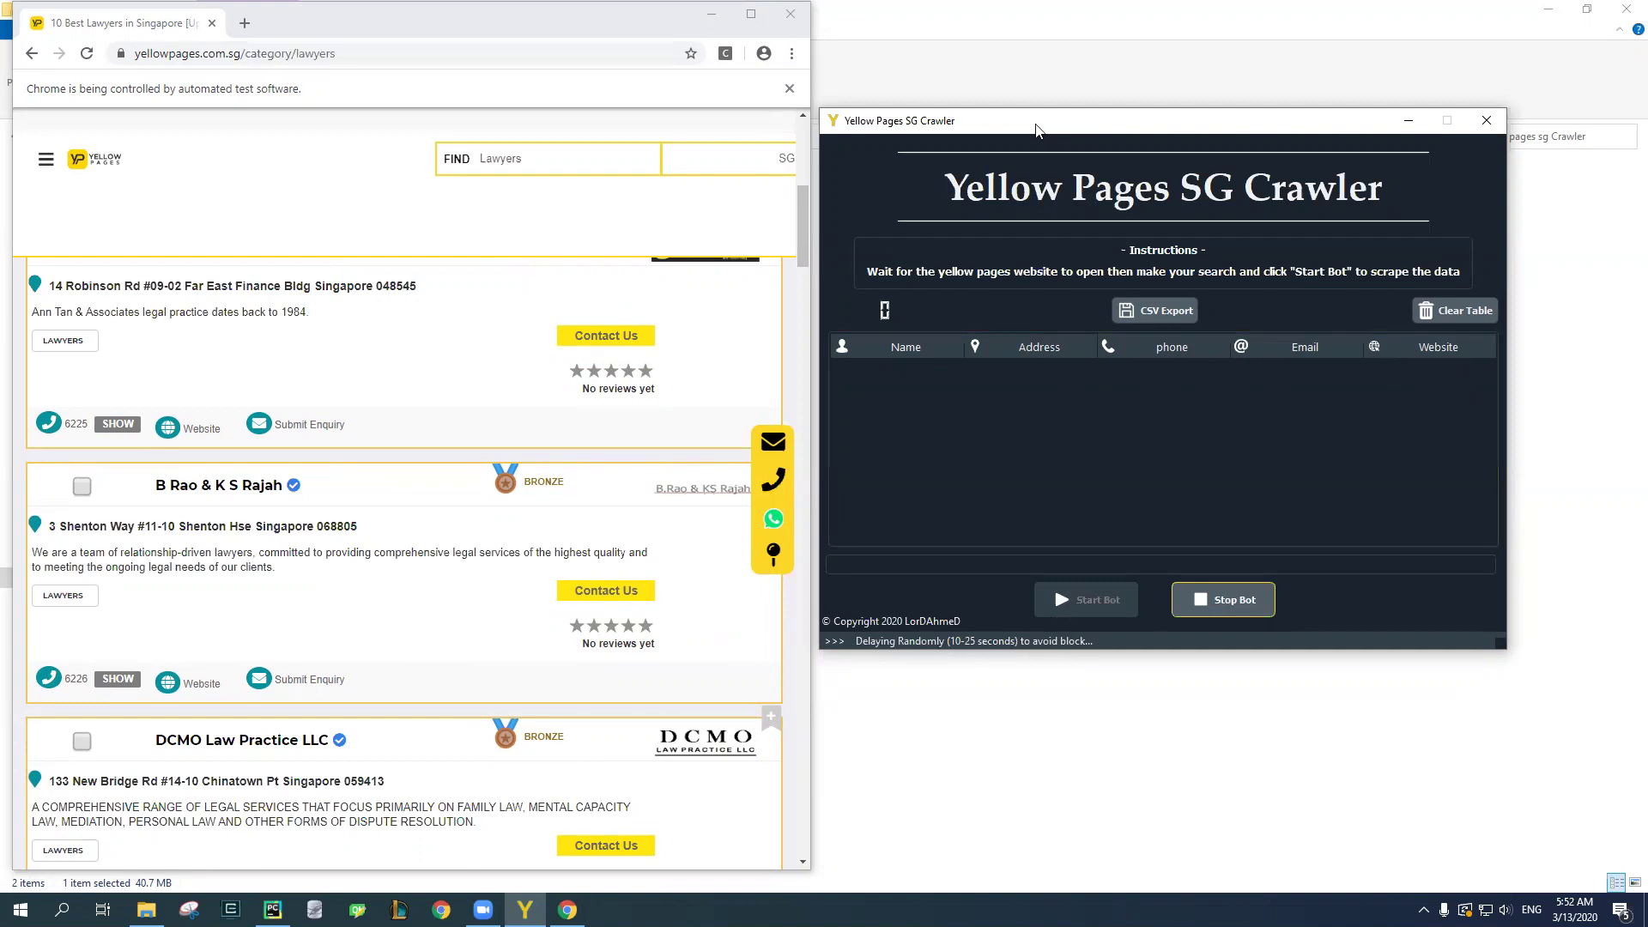
{"action": "left_click_drag", "start_coordinate": [1036, 147], "coordinate": [1055, 201]}
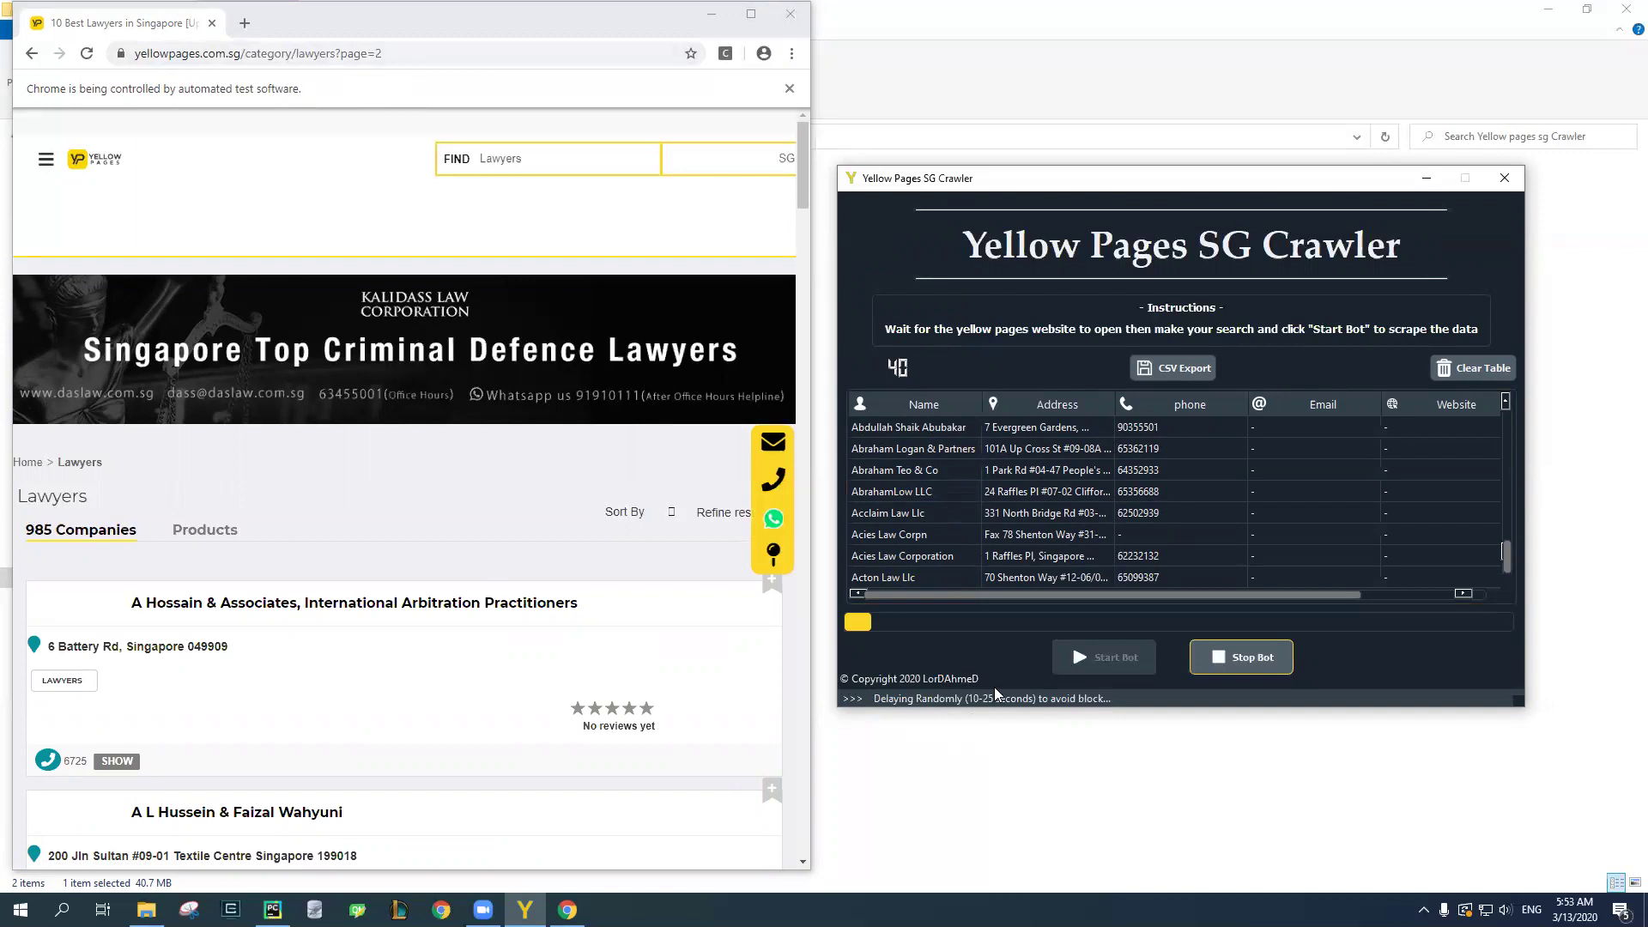
{"action": "left_click_drag", "start_coordinate": [1152, 190], "coordinate": [1147, 144]}
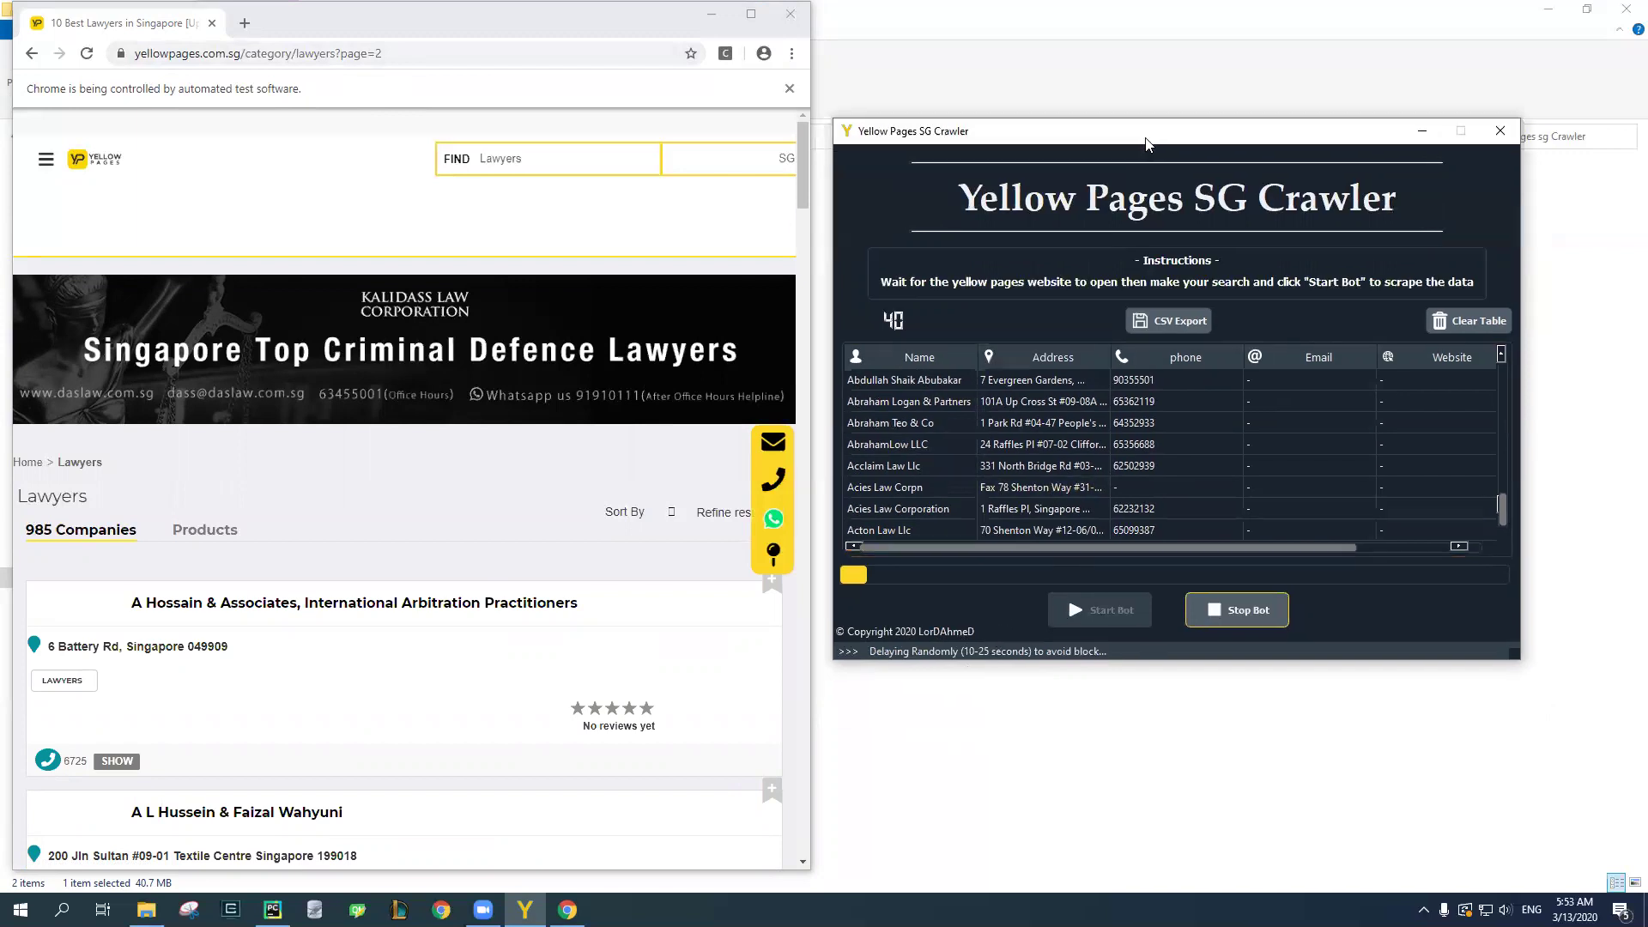
{"action": "left_click", "coordinate": [1254, 618]}
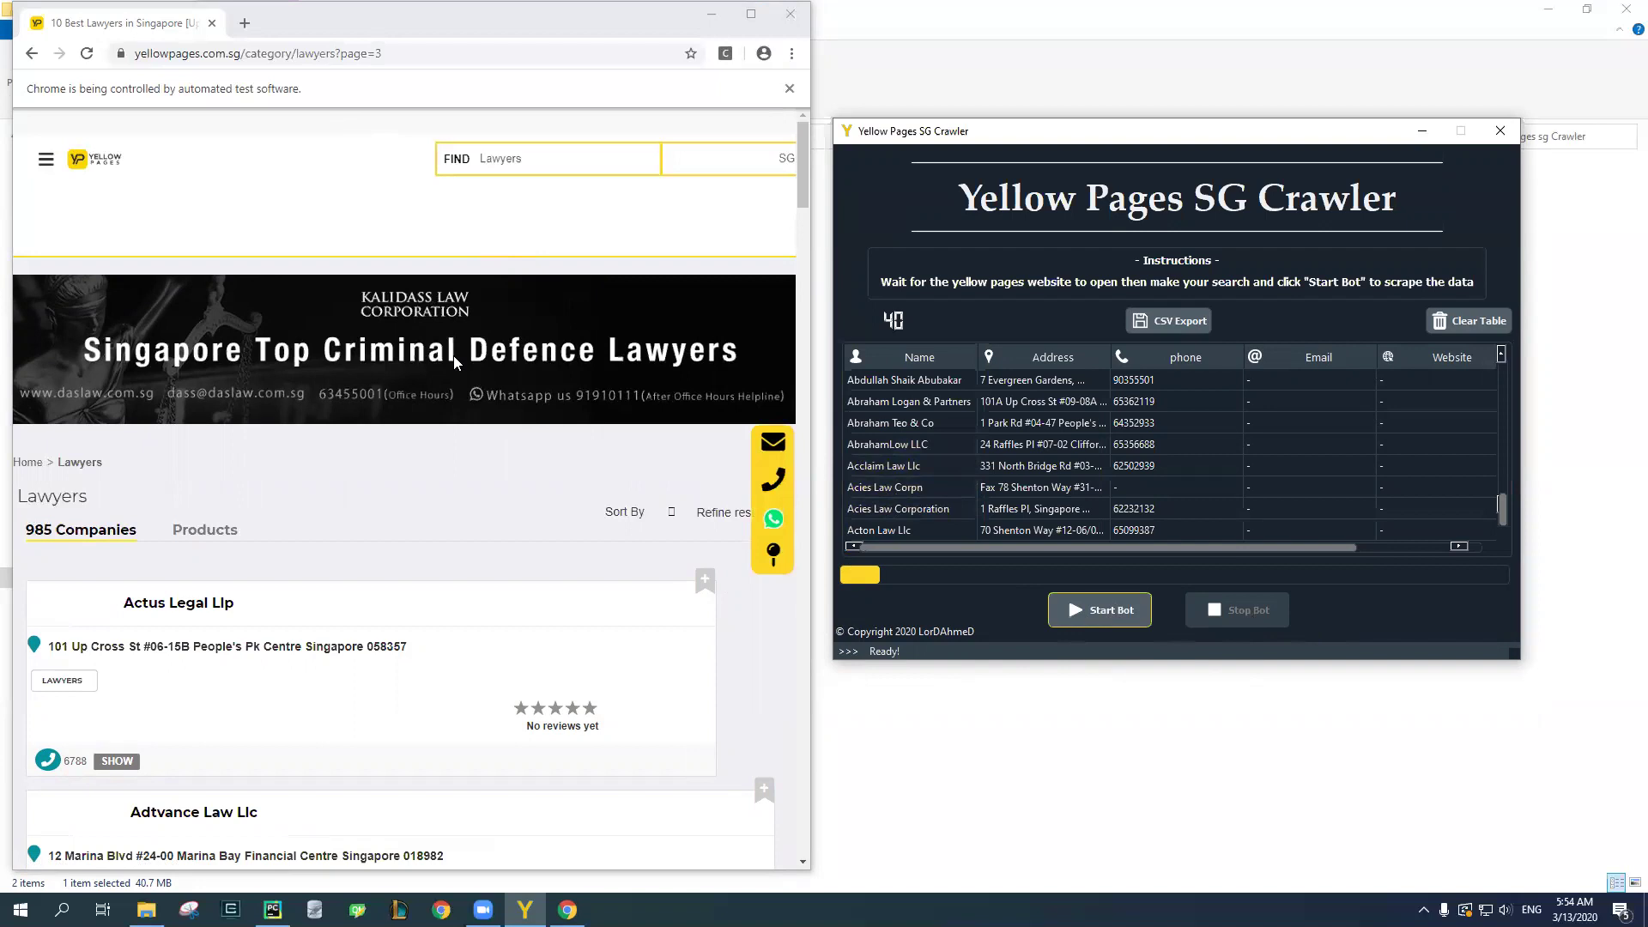
Return to the Yellow Pages home page and open the Security Services category.
{"action": "left_click", "coordinate": [99, 161]}
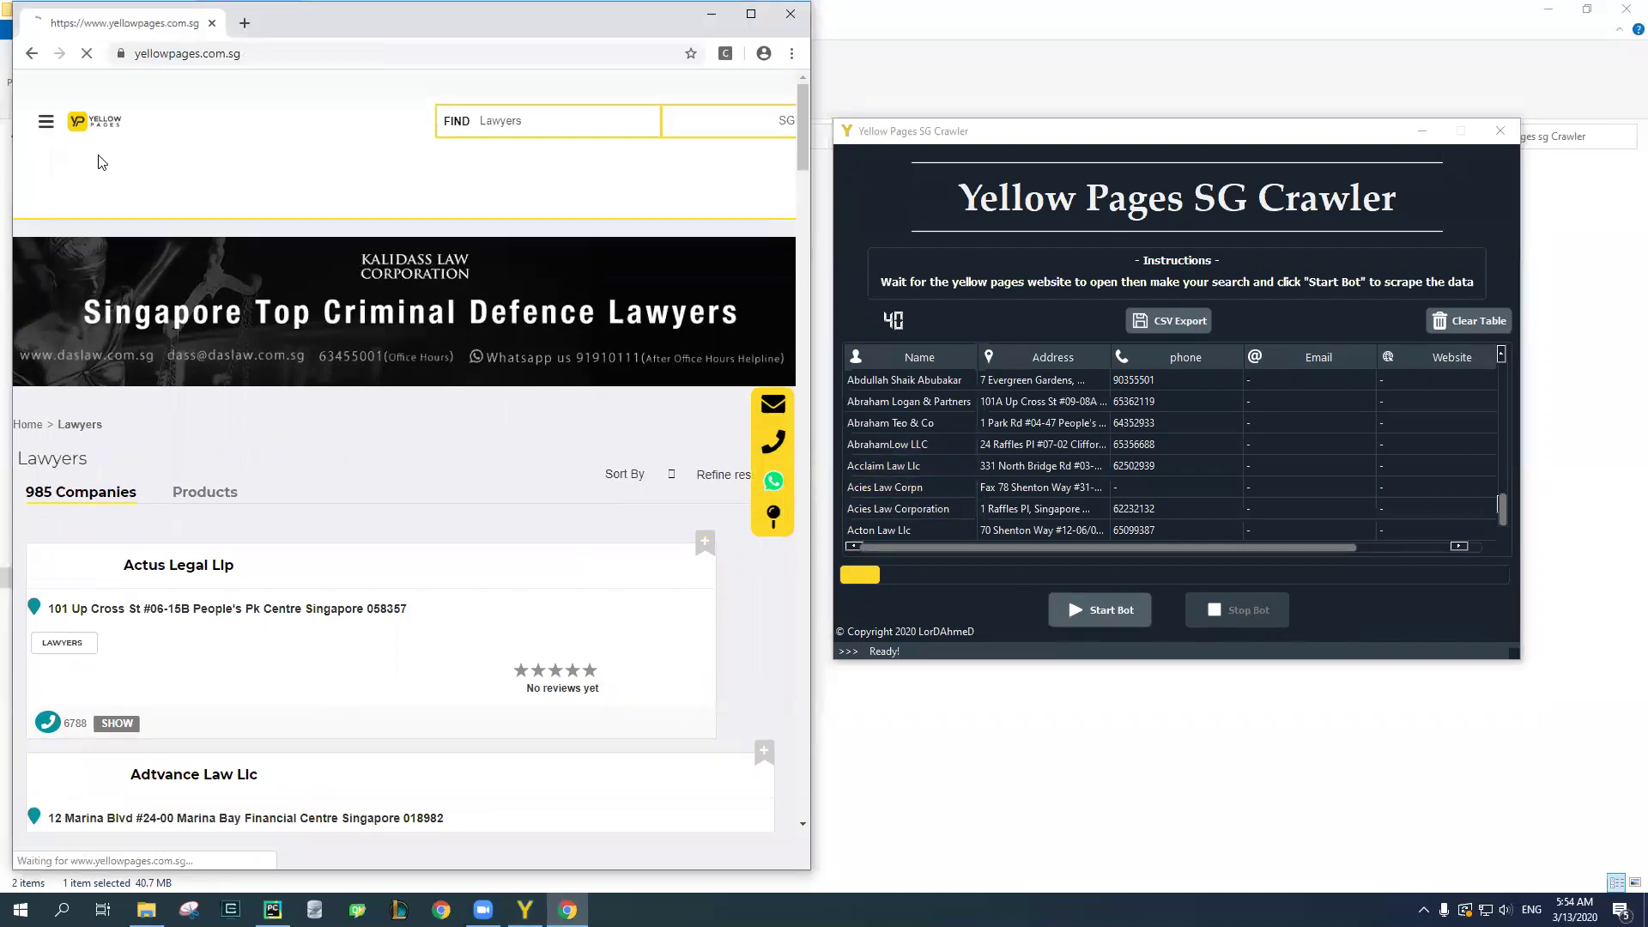
{"action": "scroll", "coordinate": [504, 642], "scroll_direction": "down", "scroll_amount": 2}
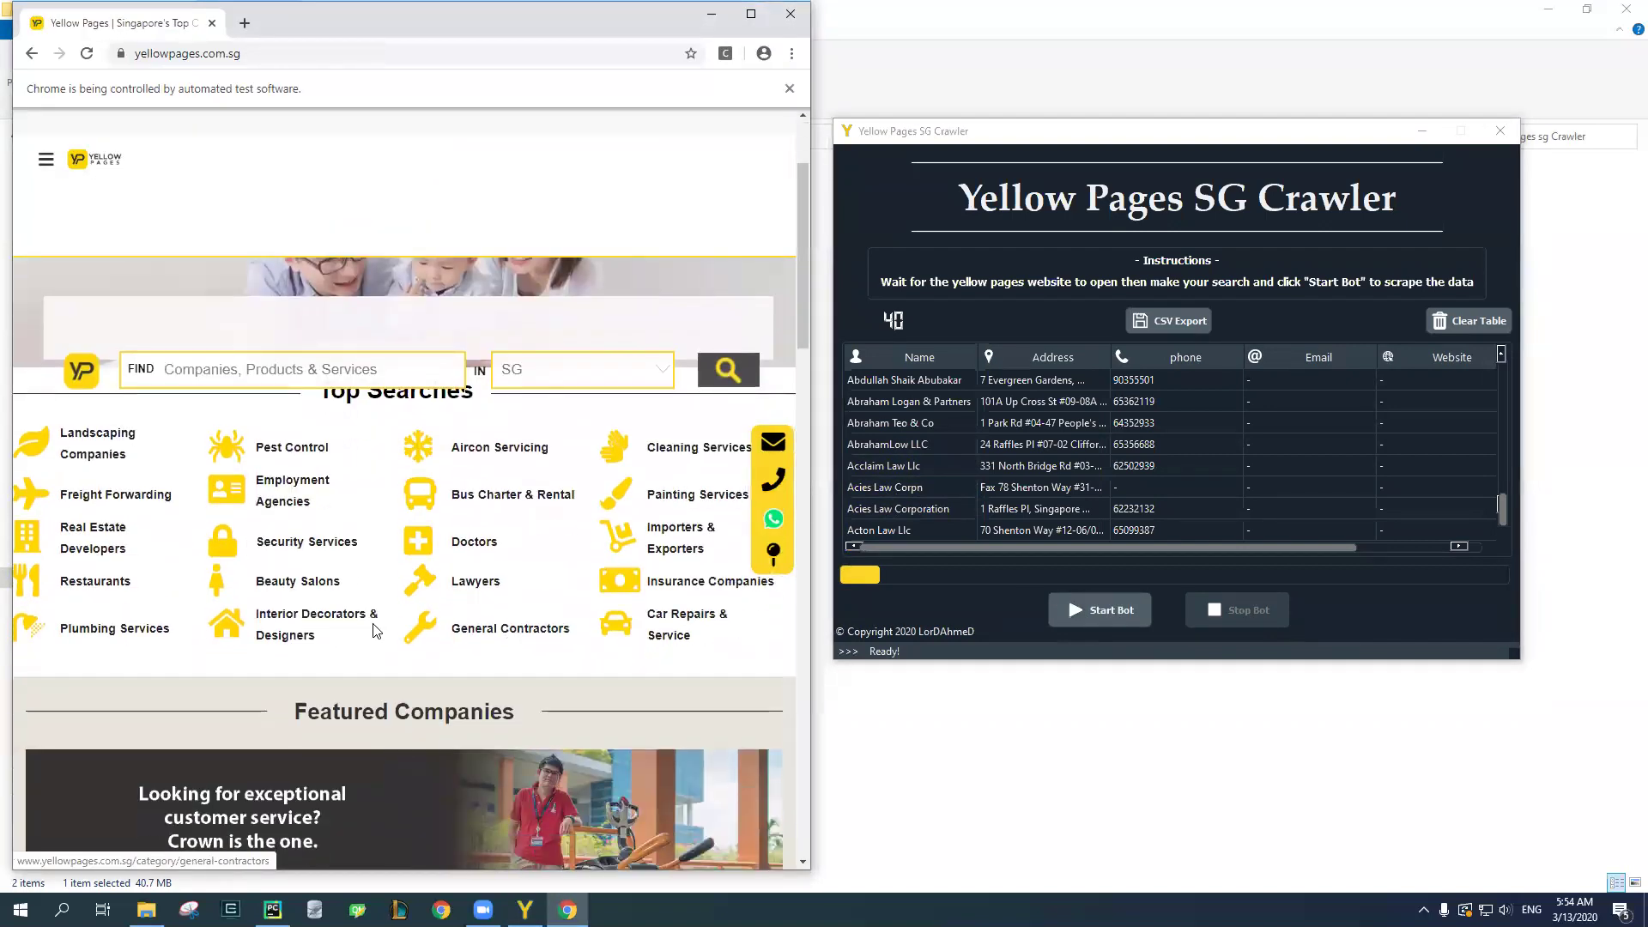
{"action": "left_click", "coordinate": [304, 552]}
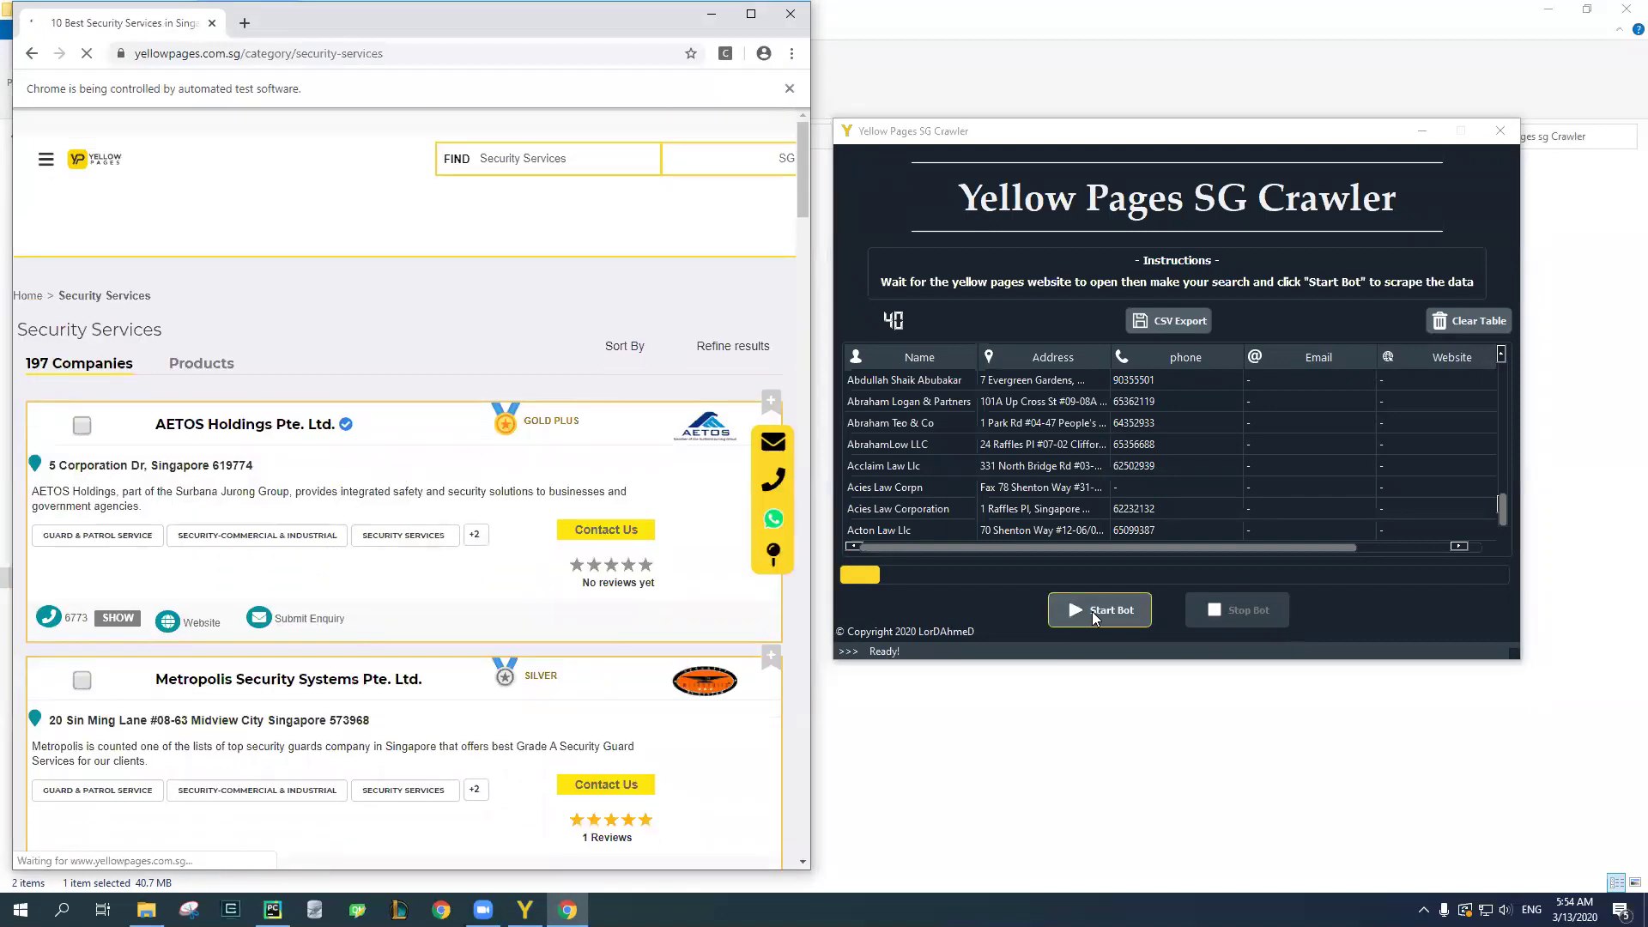
Run the crawler bot on the first page of Security Services results and stop it.
{"action": "left_click", "coordinate": [1089, 624]}
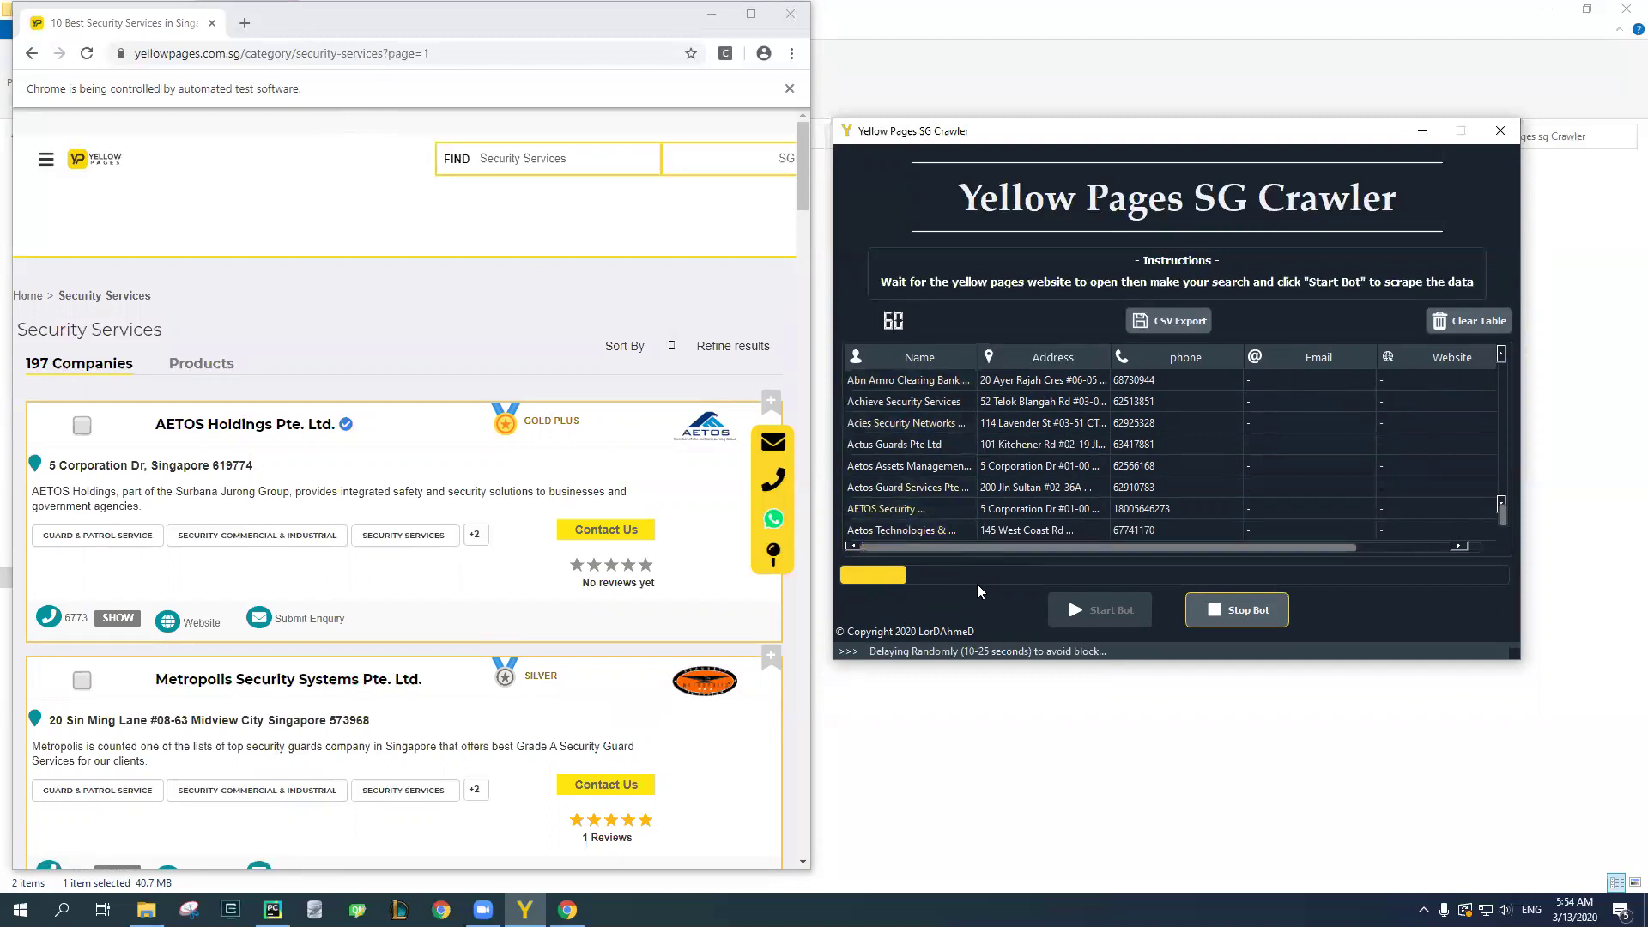
{"action": "left_click_drag", "start_coordinate": [1194, 131], "coordinate": [1112, 122]}
{"action": "left_click", "coordinate": [1170, 611]}
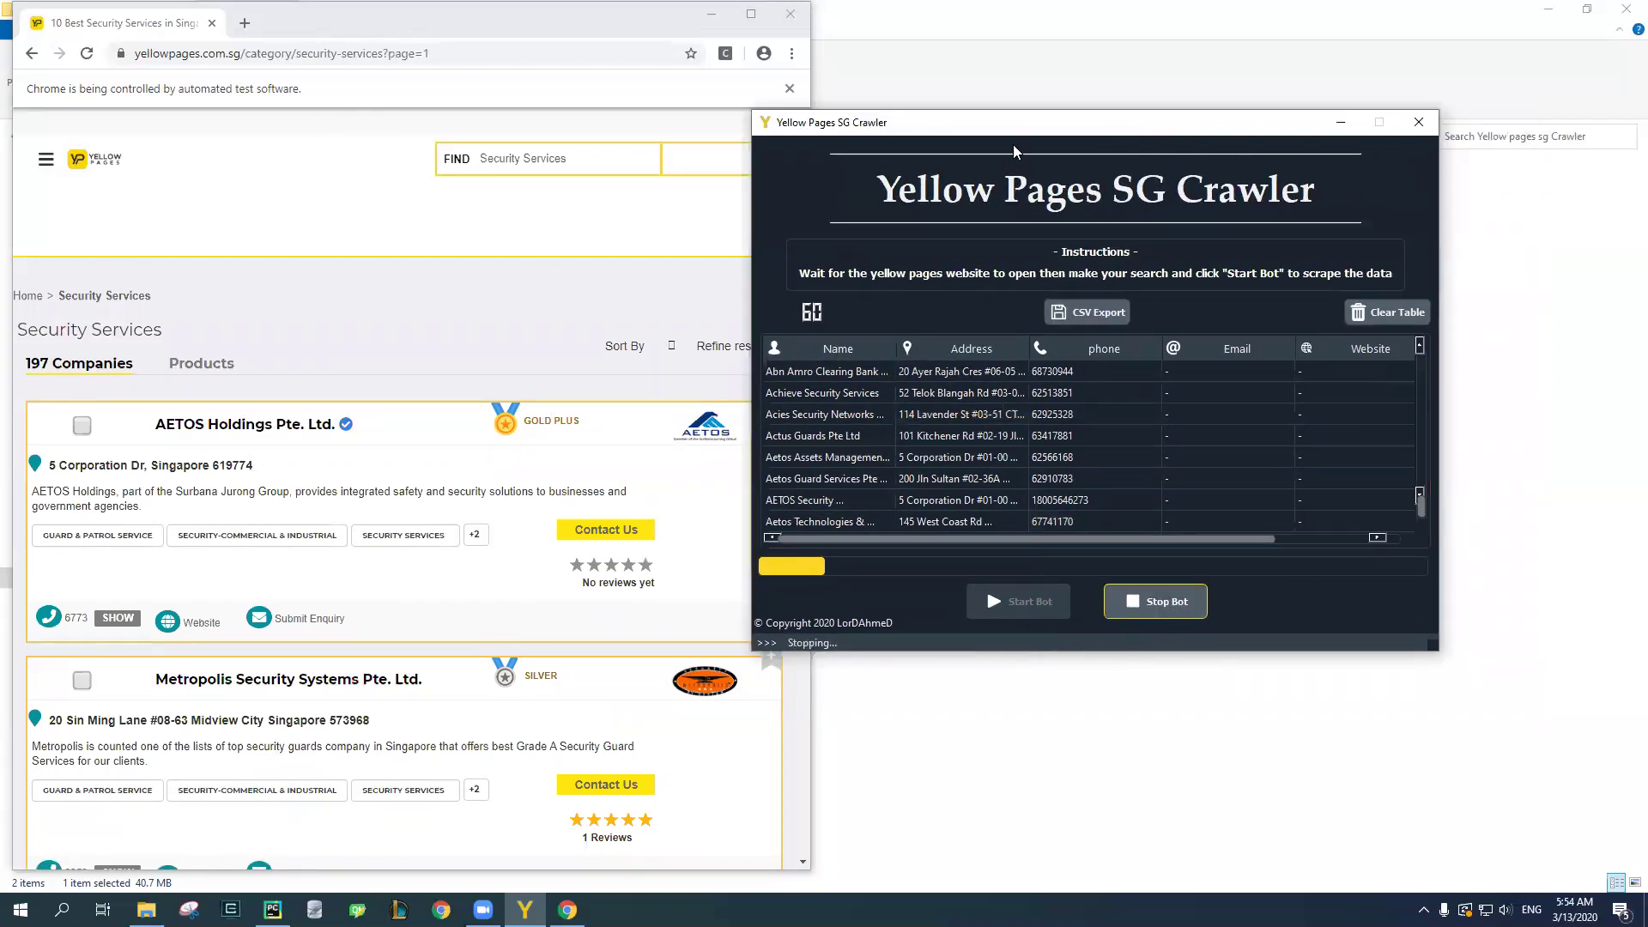
{"action": "left_click_drag", "start_coordinate": [1035, 139], "coordinate": [1003, 152]}
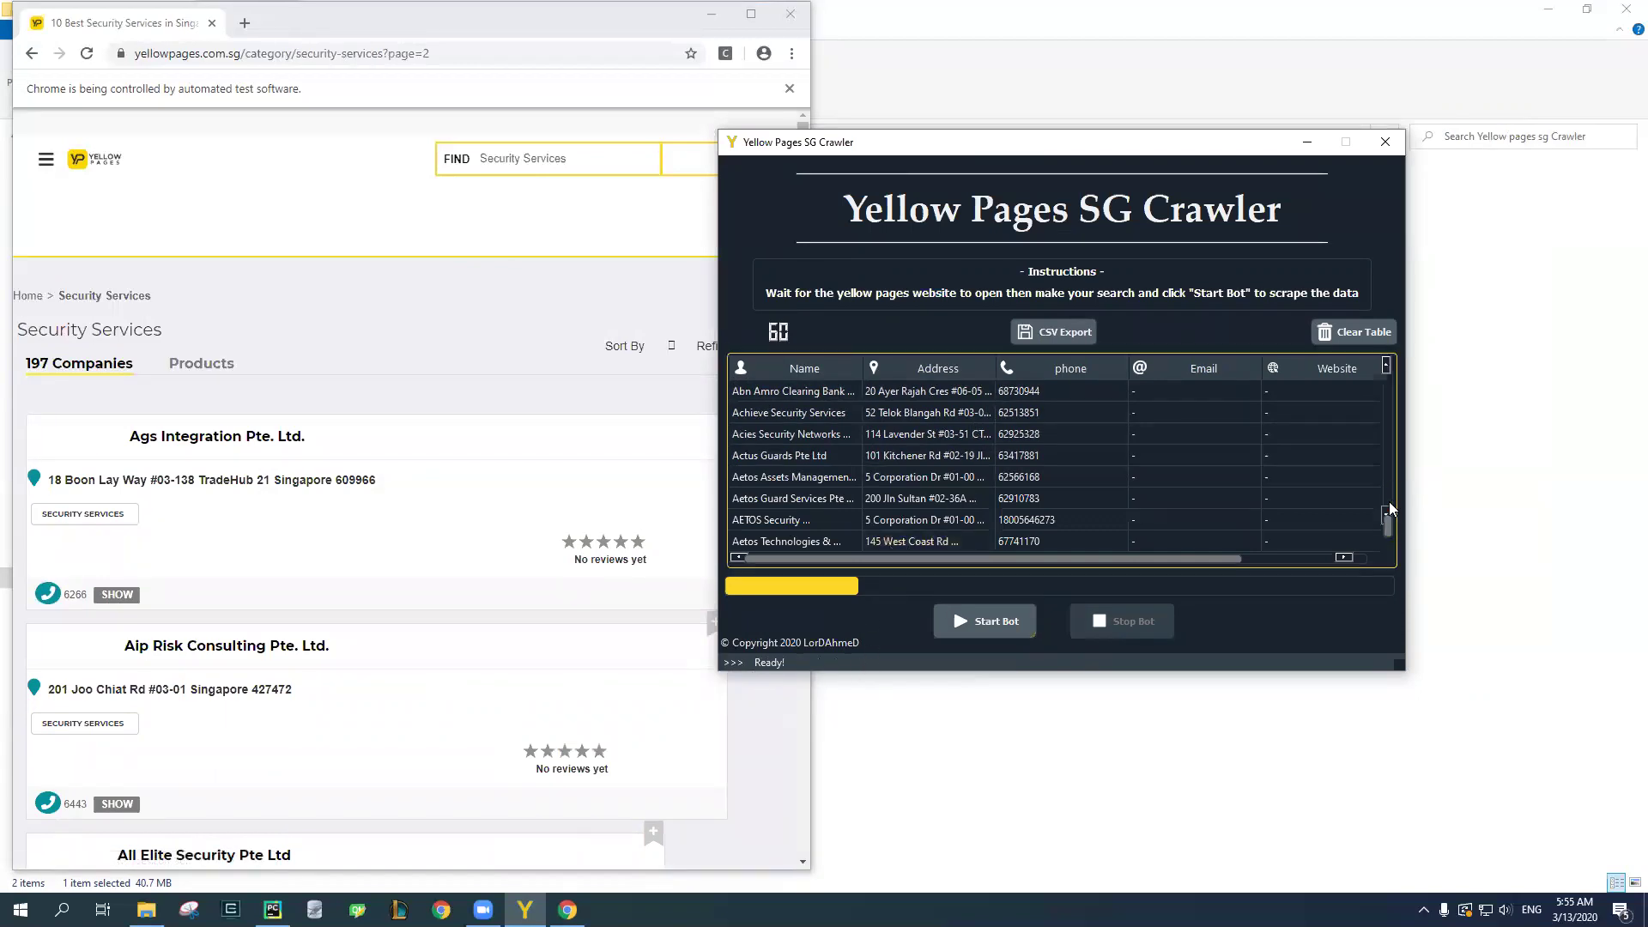
Export the scraped table to the Desktop as a CSV file named data.
{"action": "mouse_move", "coordinate": [1389, 536]}
{"action": "left_mouse_down"}
{"action": "mouse_move", "coordinate": [1378, 371]}
{"action": "mouse_move", "coordinate": [1389, 520]}
{"action": "left_mouse_up"}
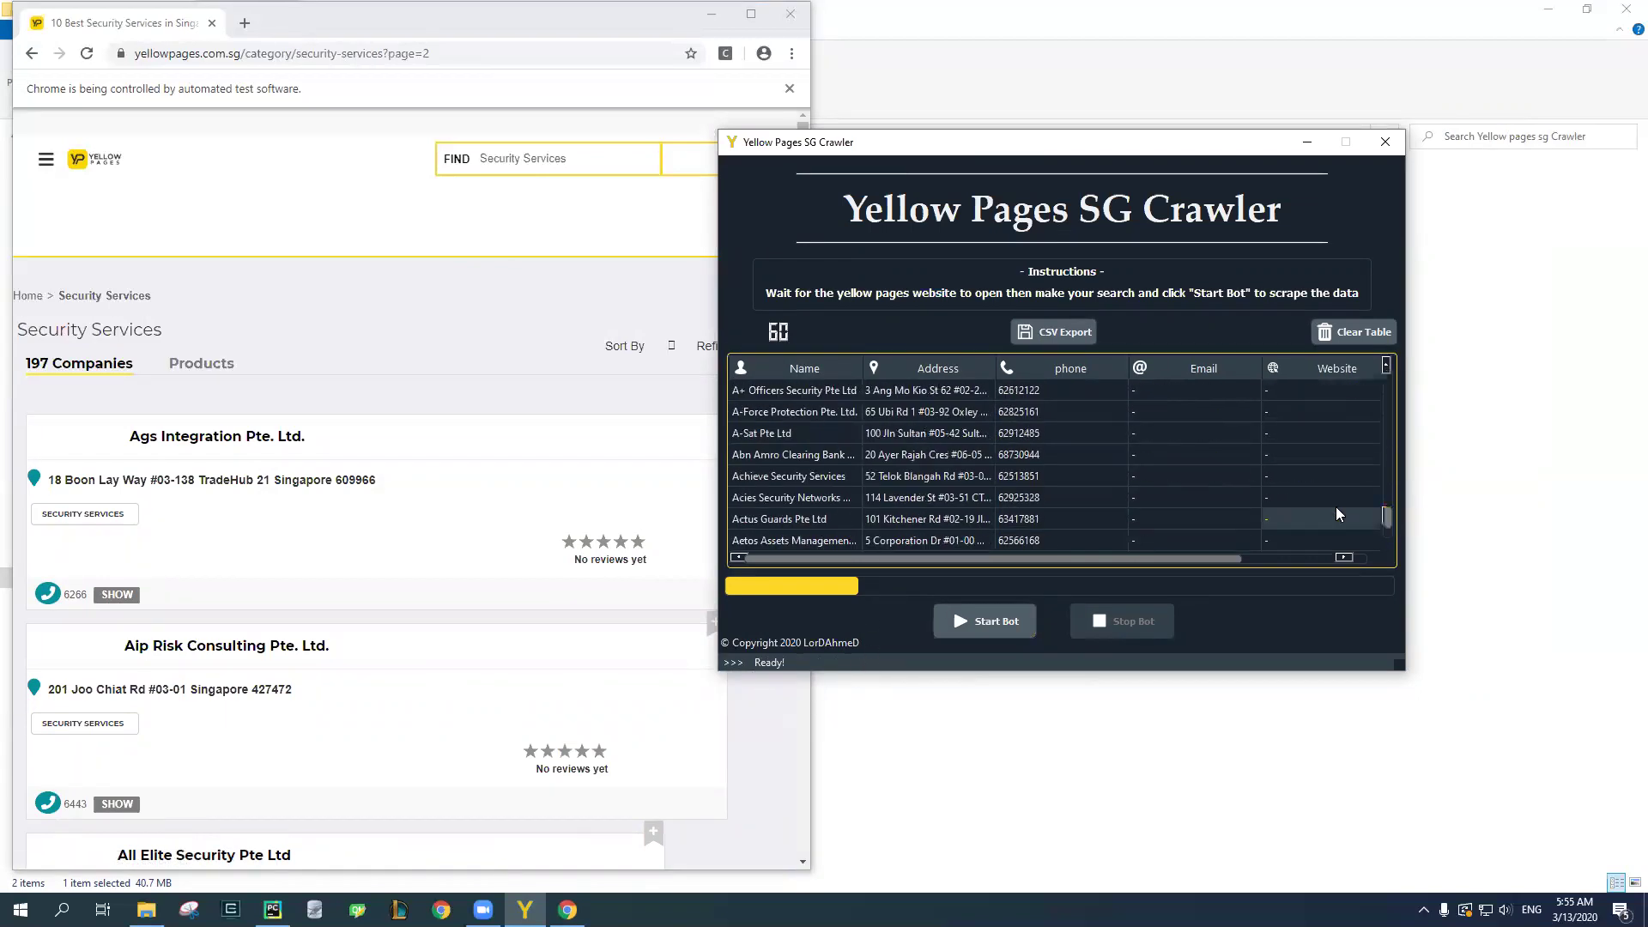
{"action": "left_click", "coordinate": [1055, 333]}
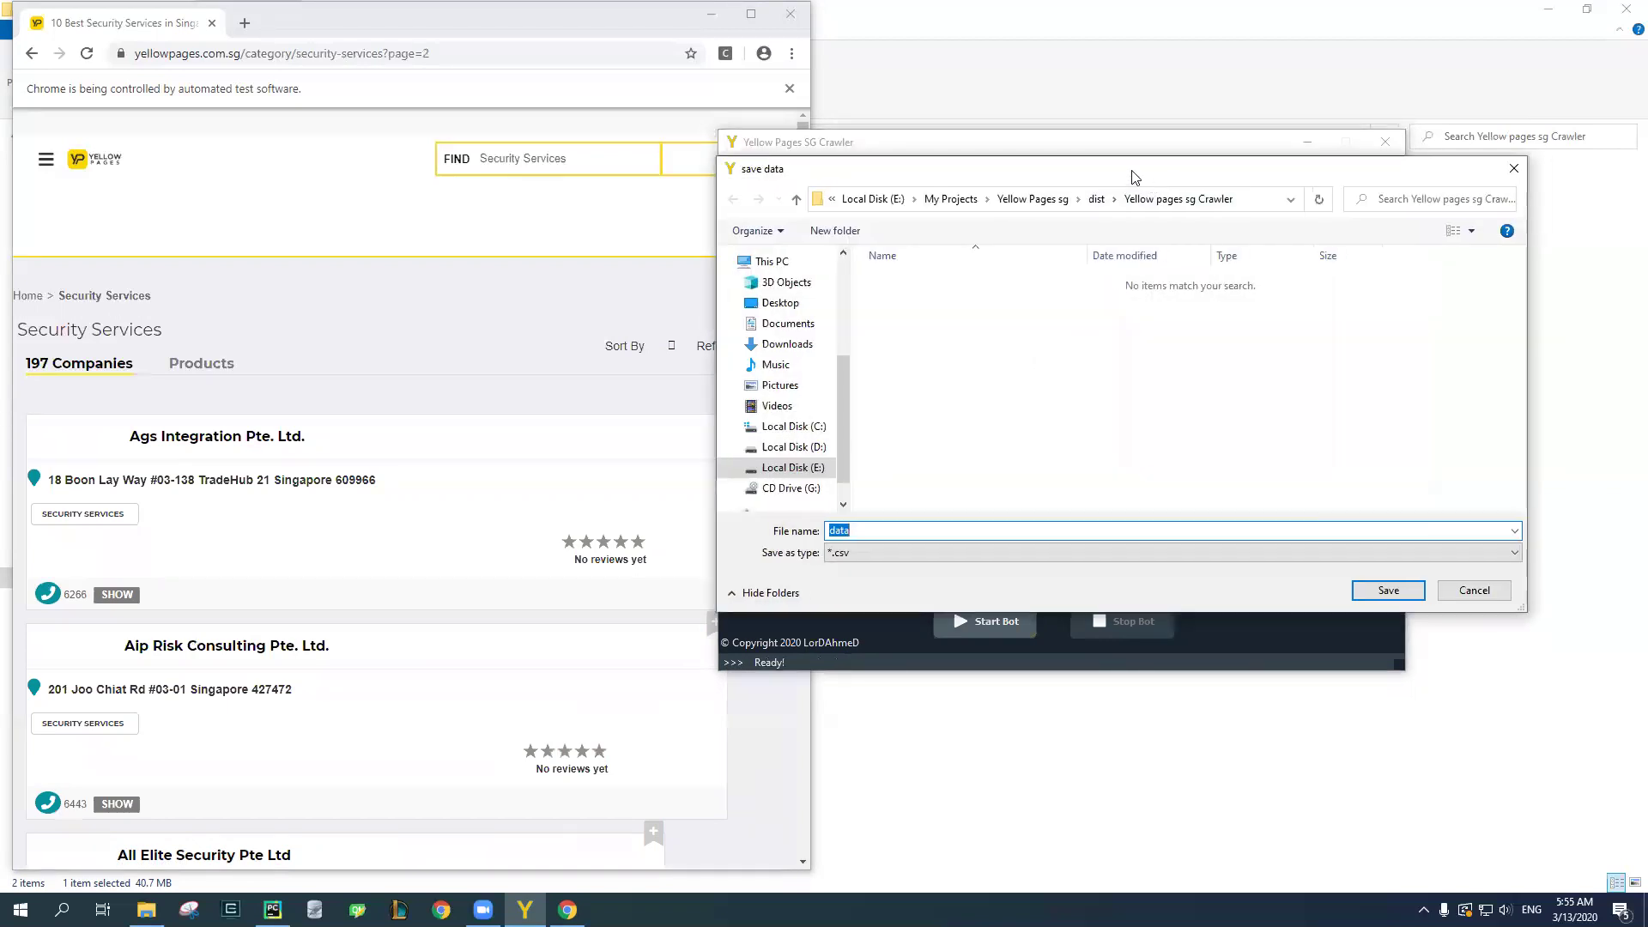
{"action": "left_click_drag", "start_coordinate": [1135, 176], "coordinate": [1054, 152]}
{"action": "left_click_drag", "start_coordinate": [760, 391], "coordinate": [759, 352]}
{"action": "left_click", "coordinate": [699, 339]}
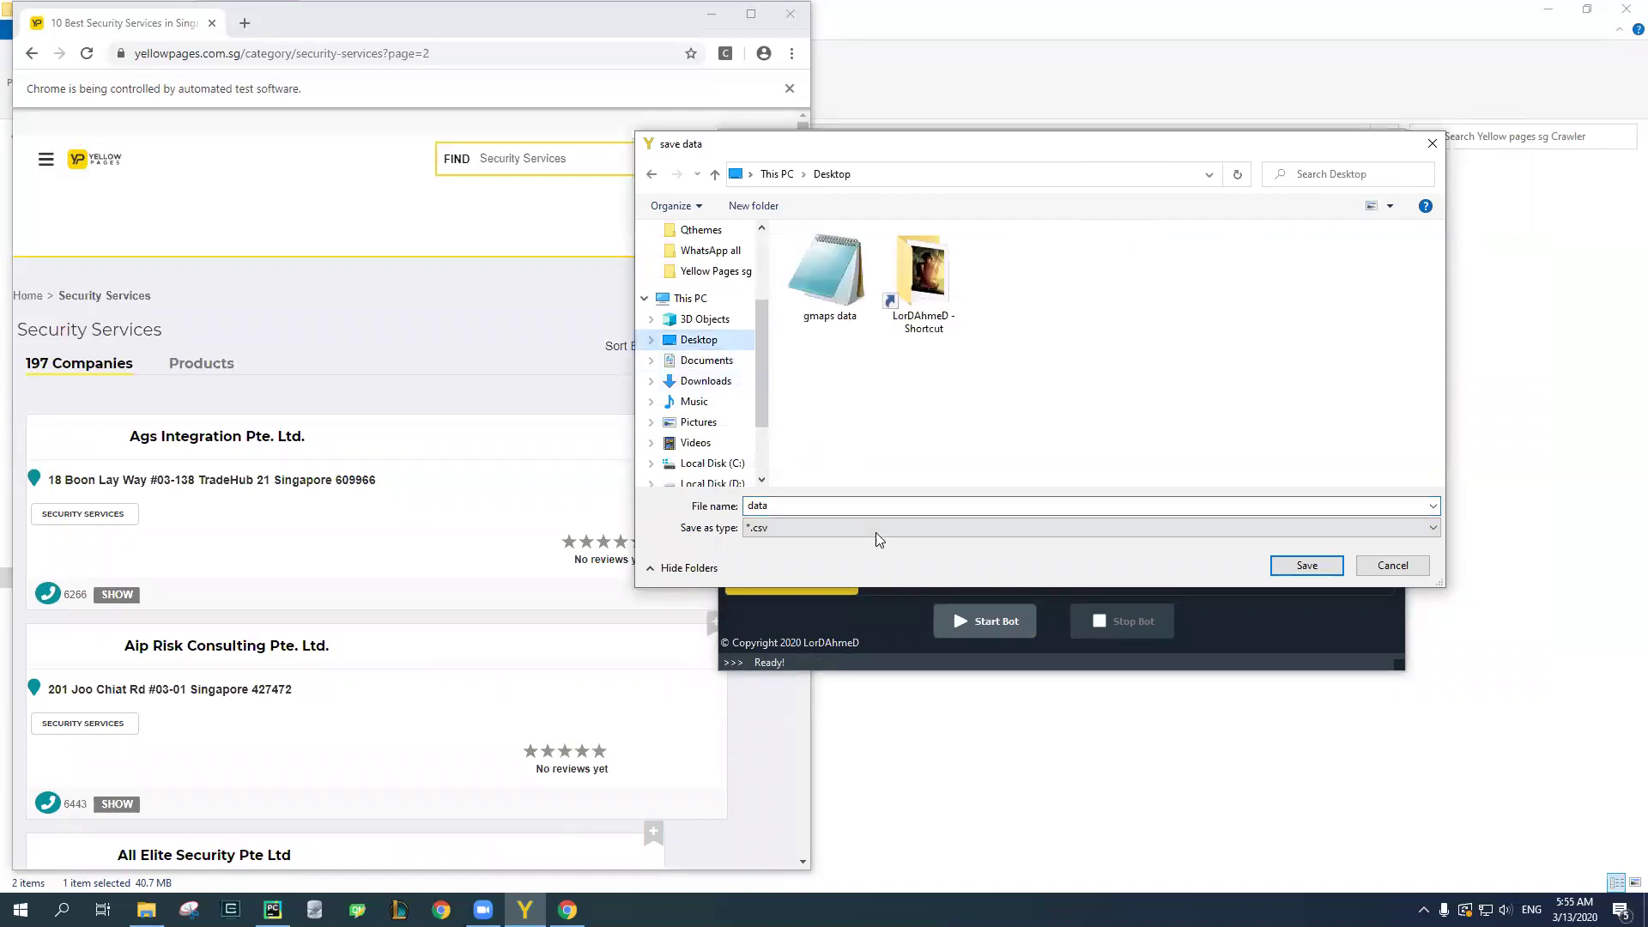
{"action": "double_click", "coordinate": [789, 509]}
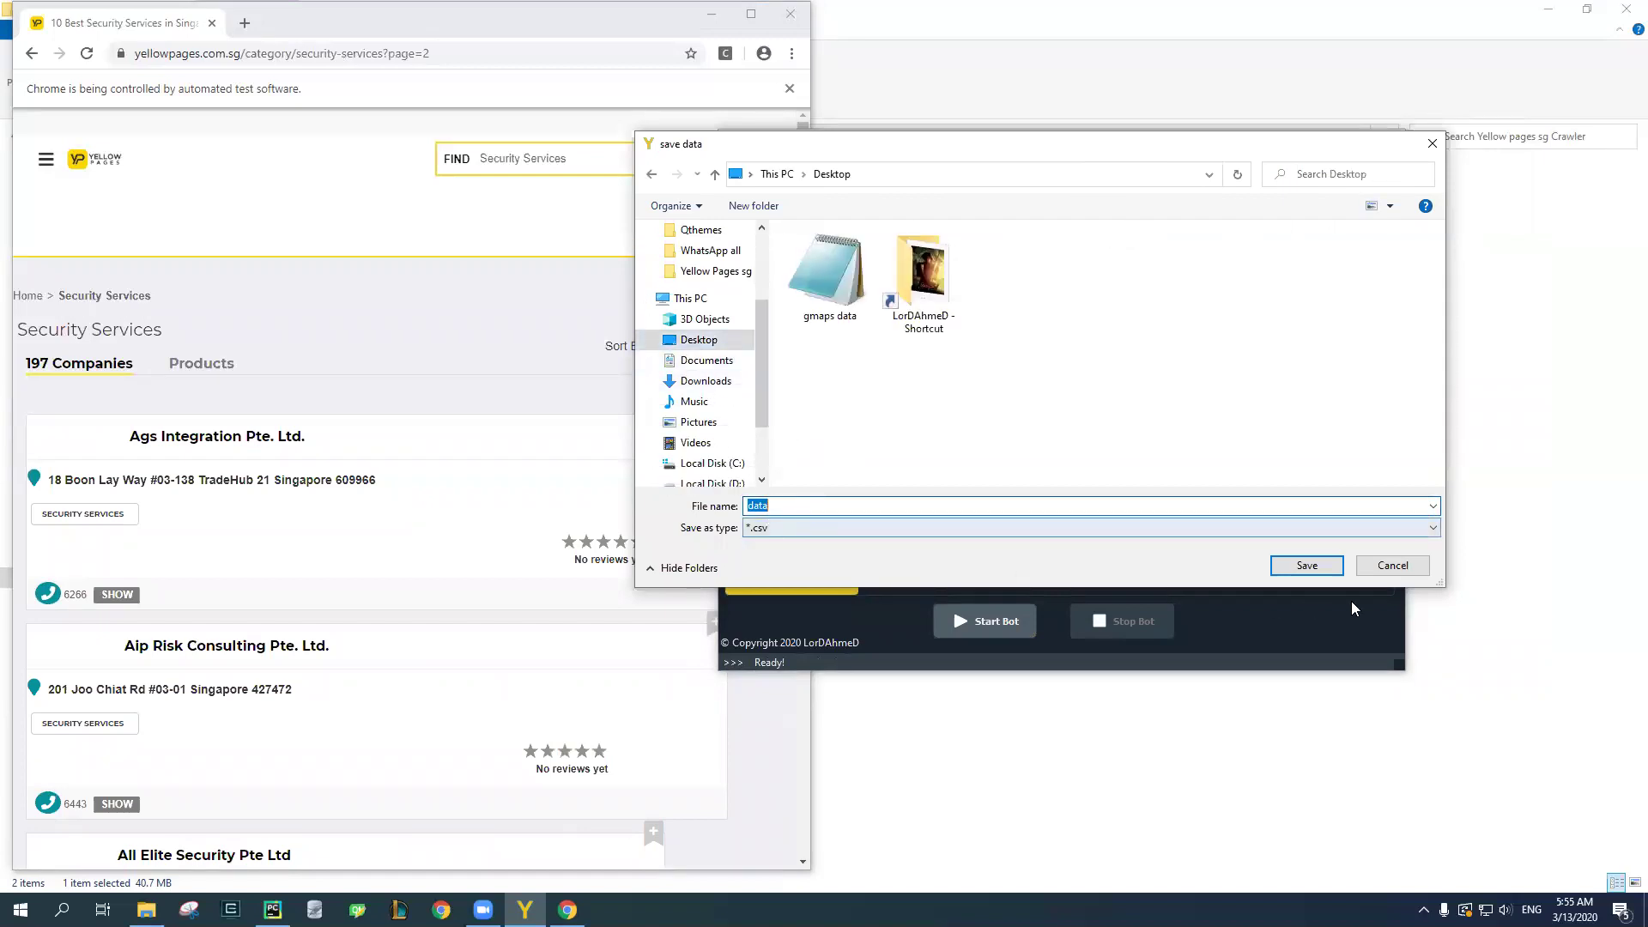
{"action": "left_click", "coordinate": [1306, 565]}
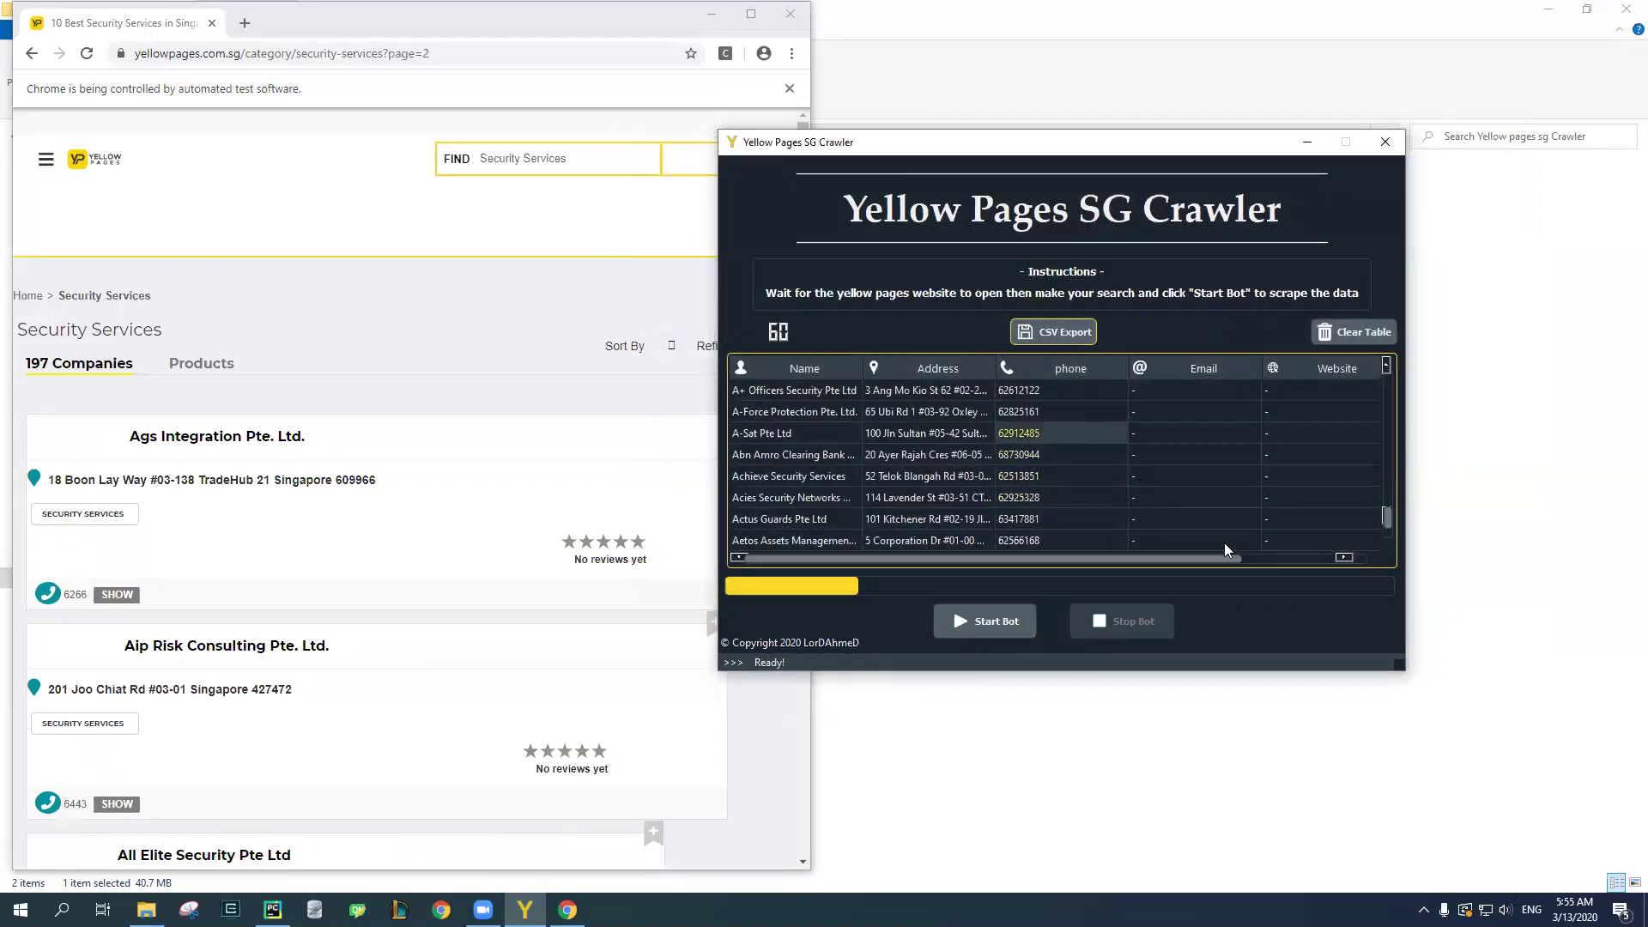
Open the exported data file from the desktop to check its contents, and close it again.
{"action": "key", "text": "super+d"}
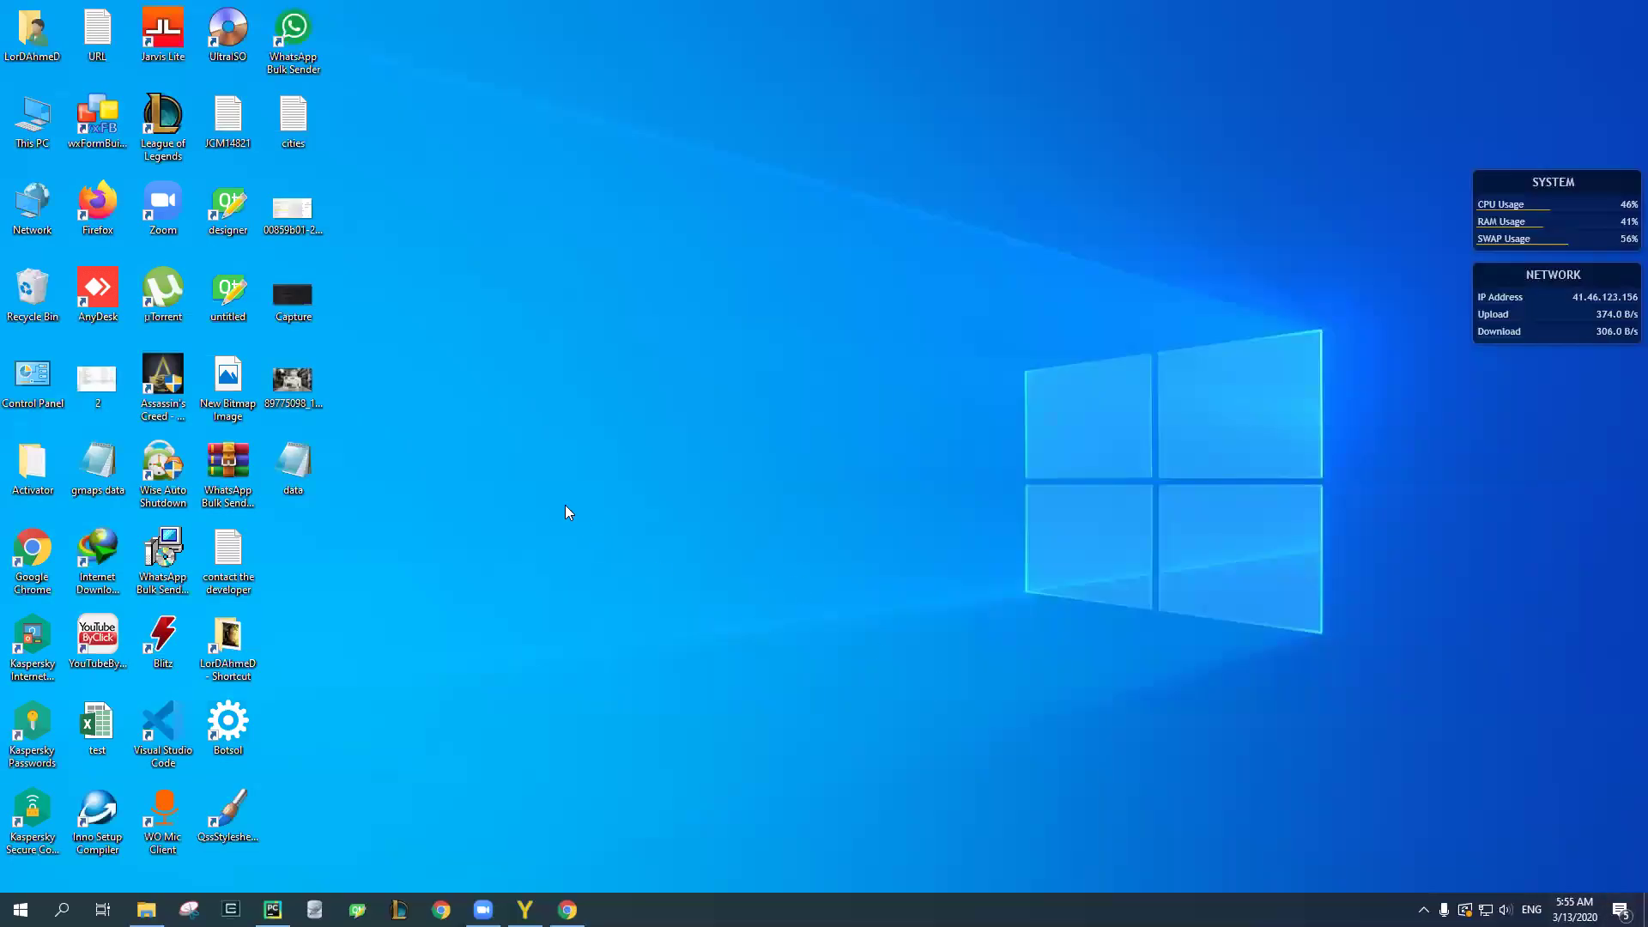
{"action": "double_click", "coordinate": [294, 466]}
{"action": "scroll", "coordinate": [863, 415], "scroll_direction": "down", "scroll_amount": 10}
{"action": "left_click", "coordinate": [1344, 207]}
{"action": "right_click", "coordinate": [305, 463]}
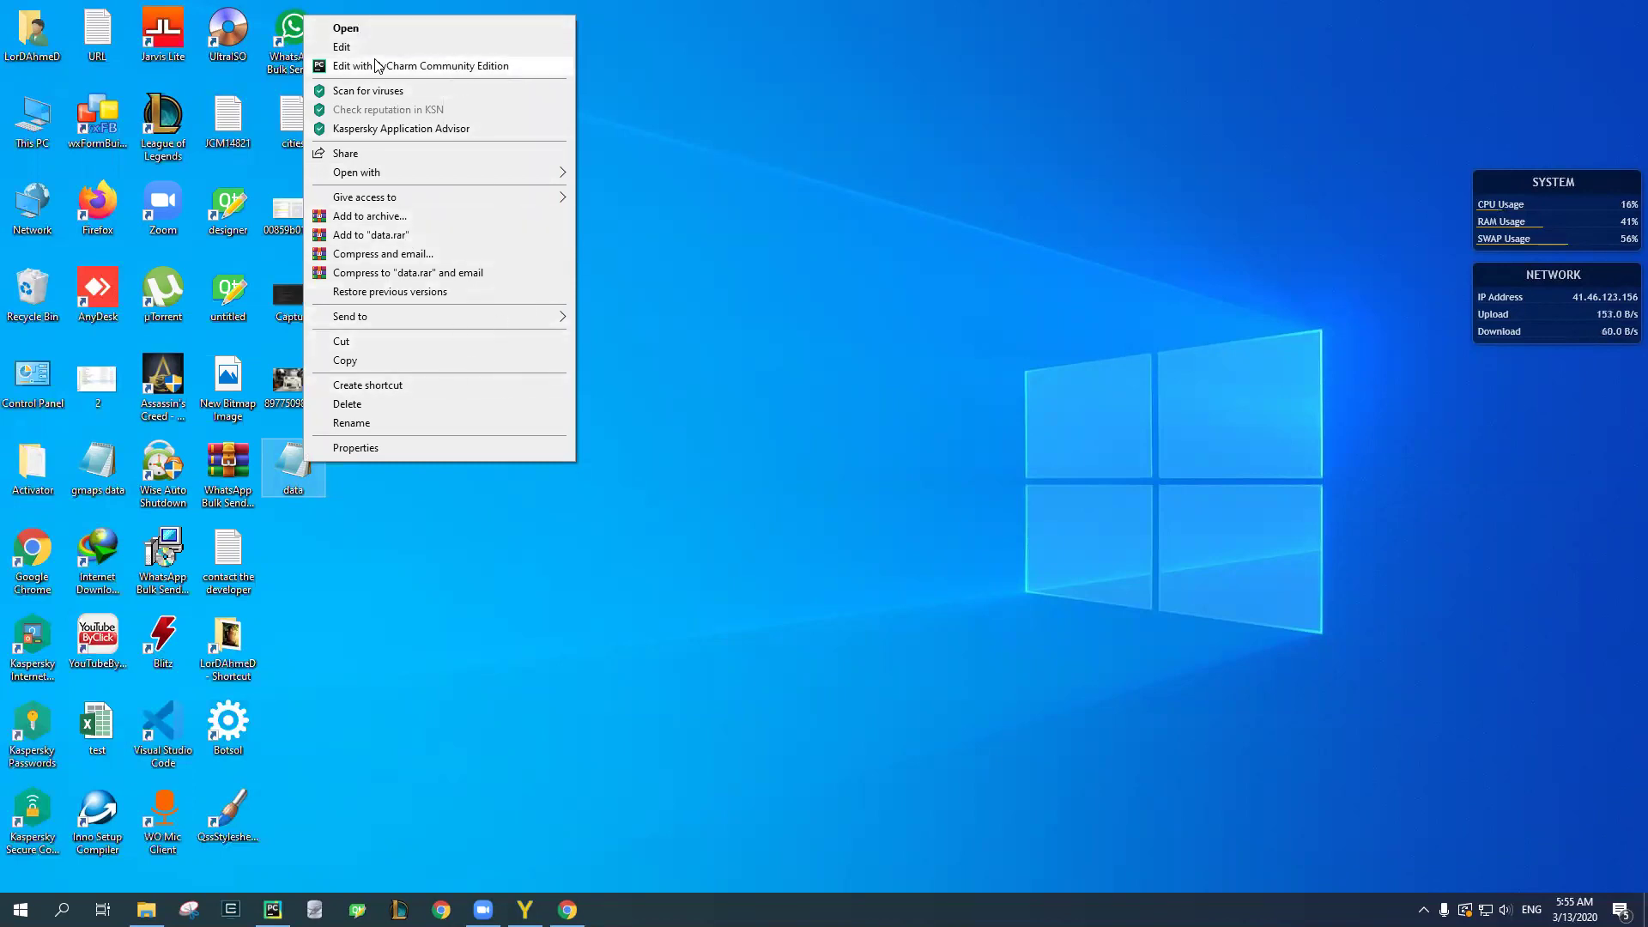
{"action": "left_click", "coordinate": [467, 721]}
Launch Excel 2016, accept the default-program prompt, dismiss the activation wizard and open the data file from the desktop.
{"action": "left_click", "coordinate": [62, 910]}
{"action": "type", "text": "exce"}
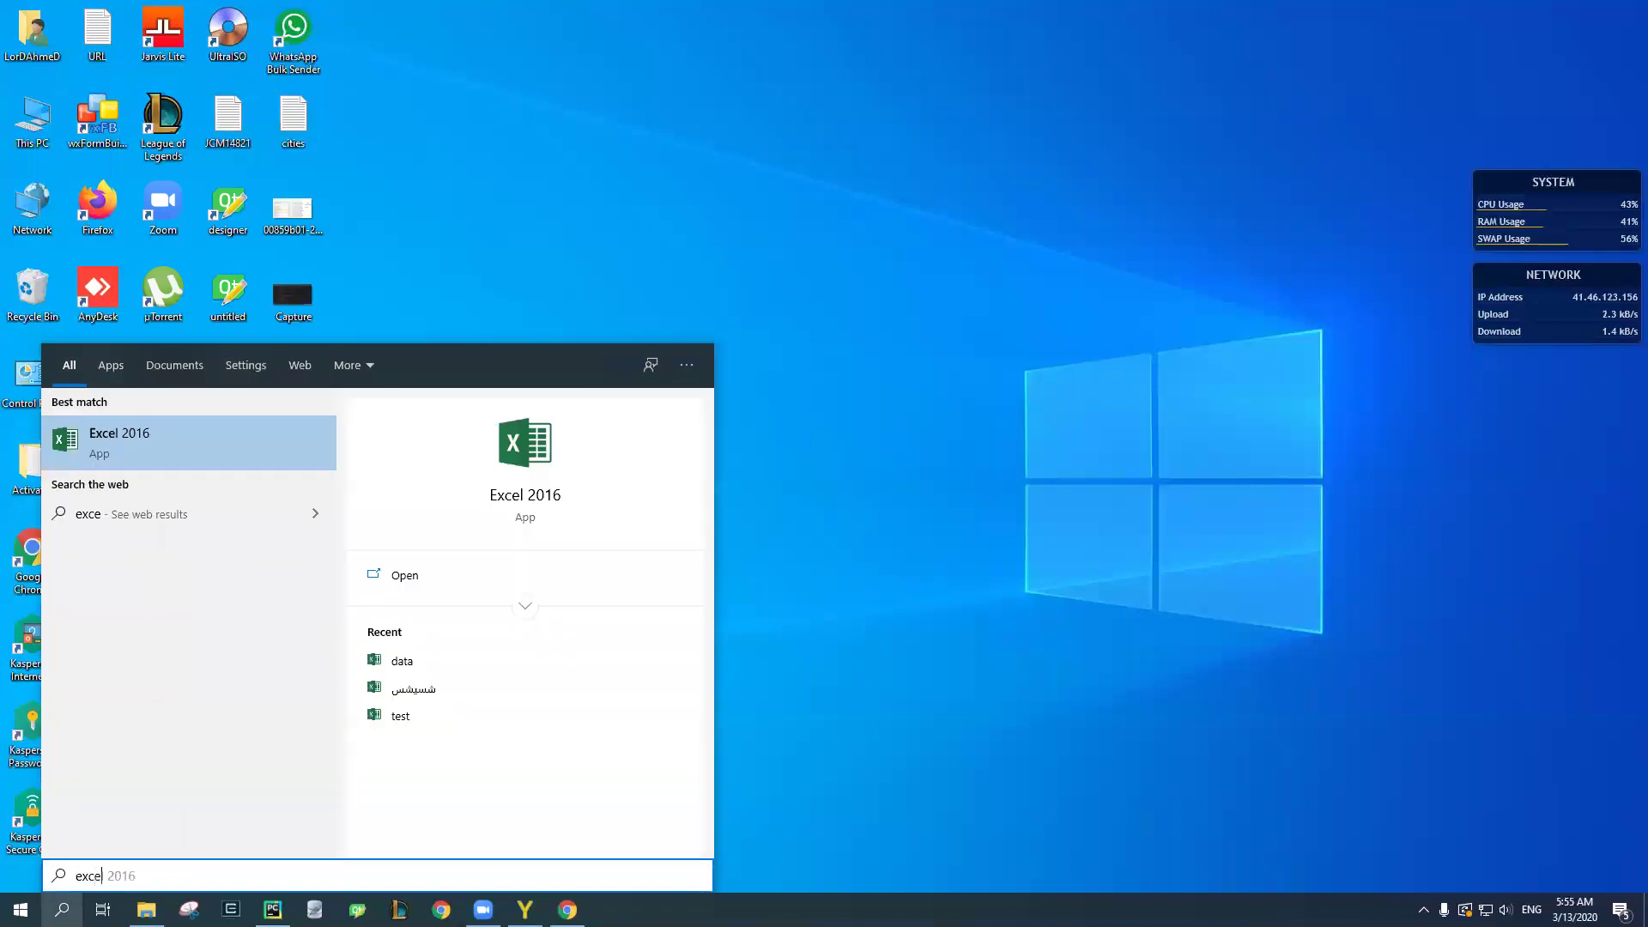
{"action": "left_click", "coordinate": [183, 438]}
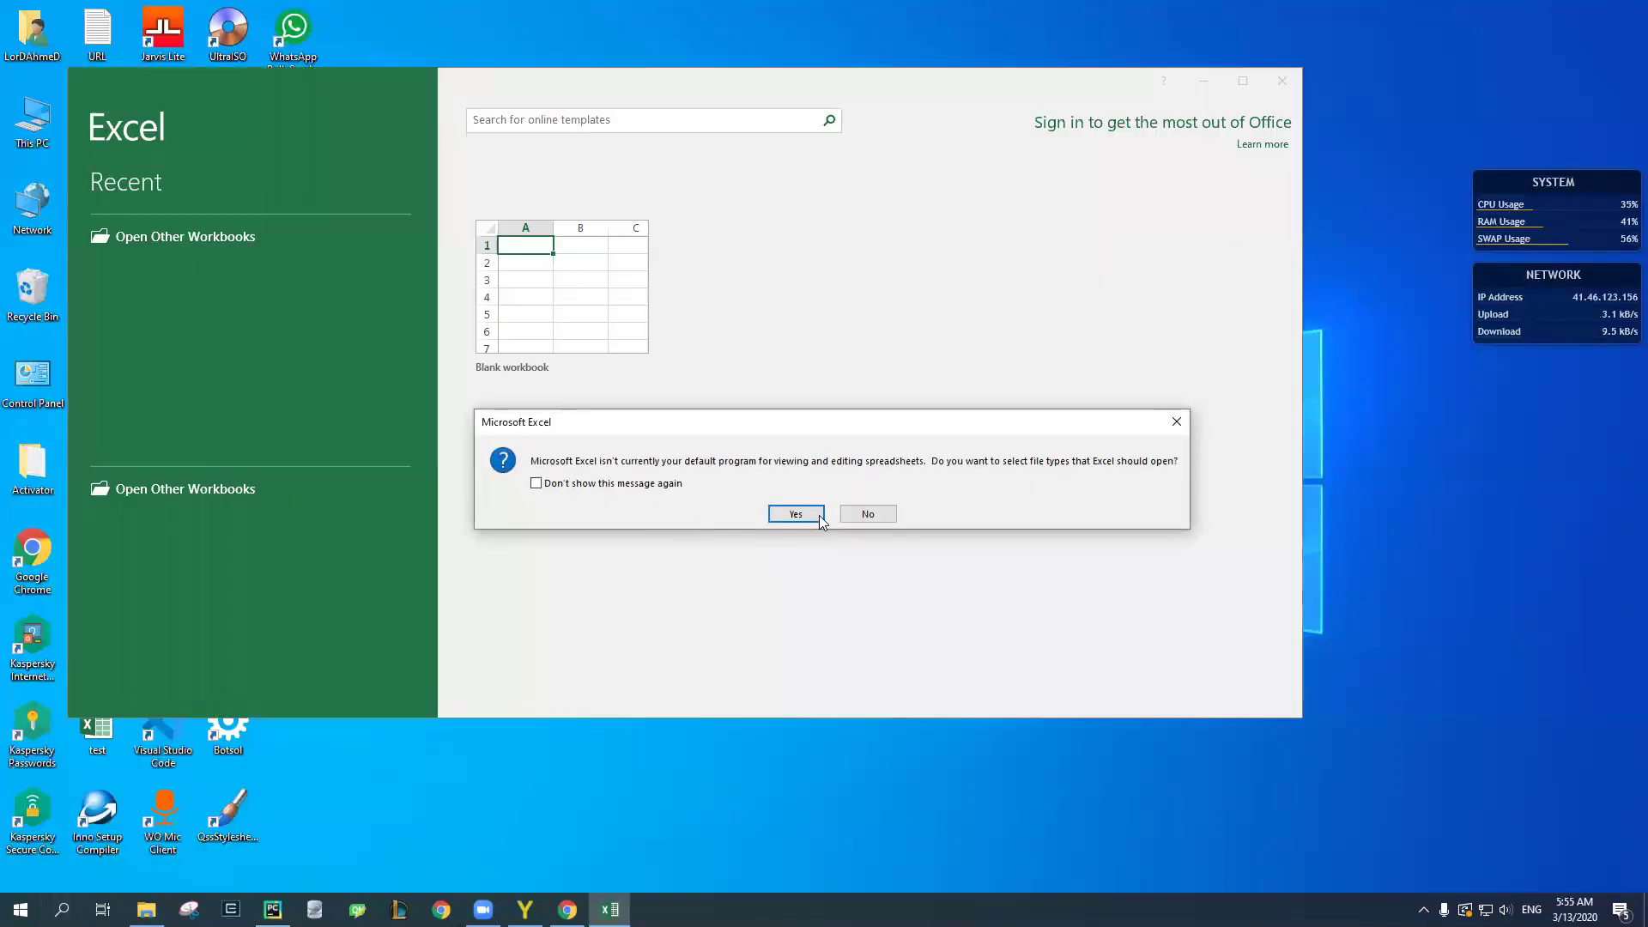
{"action": "left_click", "coordinate": [796, 515]}
{"action": "left_click", "coordinate": [1024, 457]}
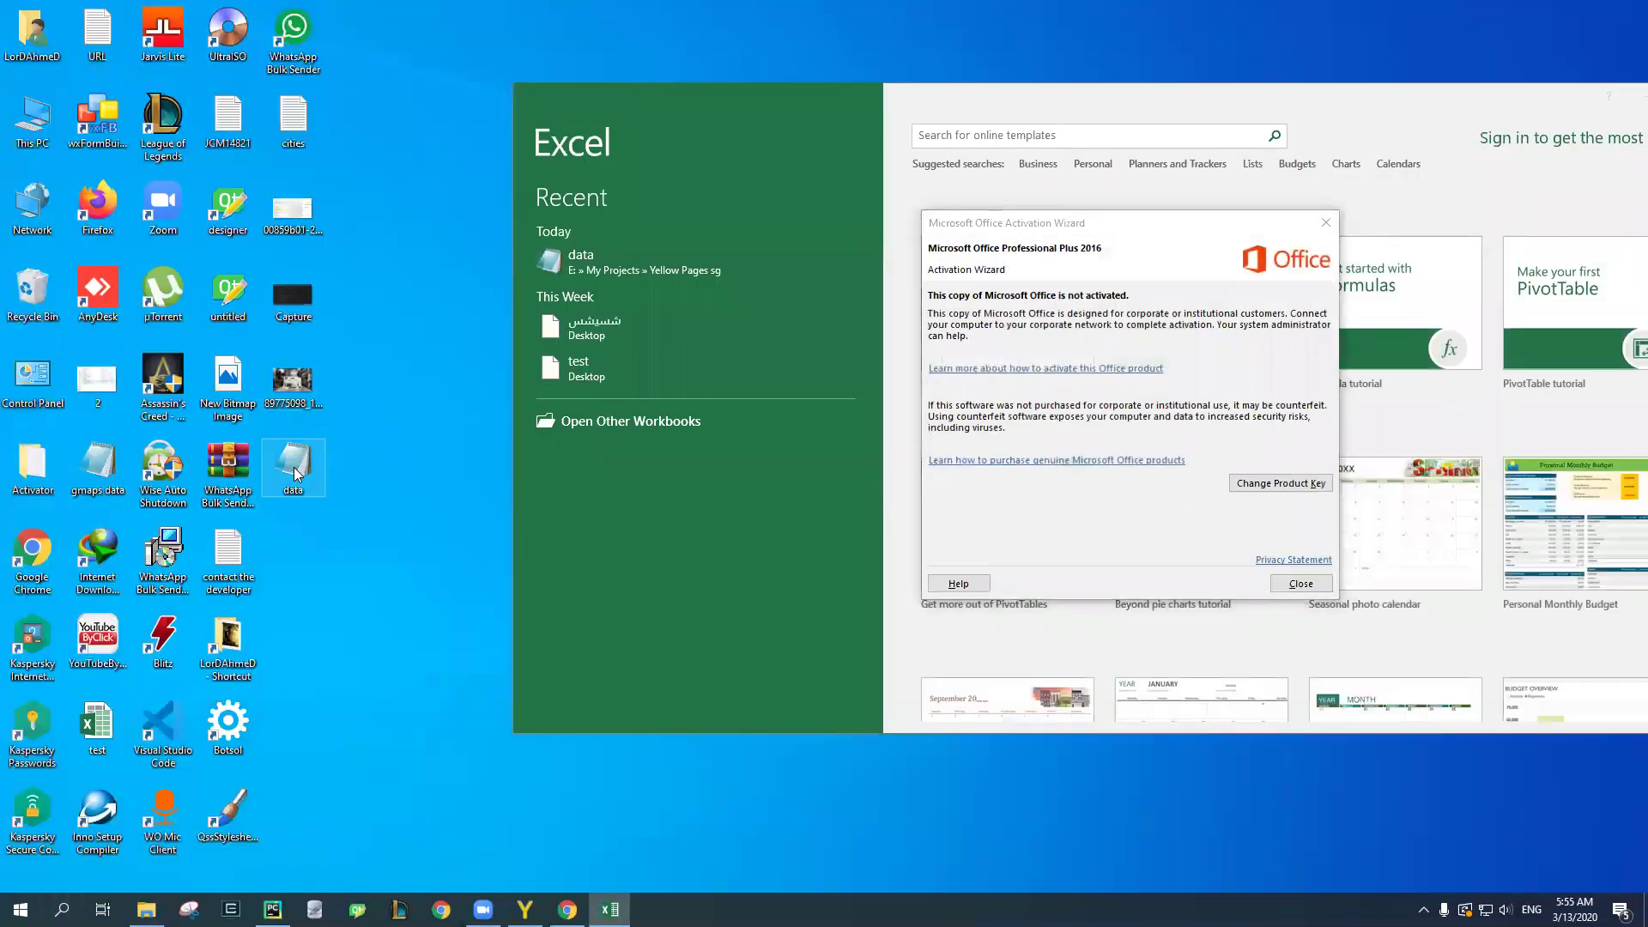
{"action": "left_click", "coordinate": [1295, 577]}
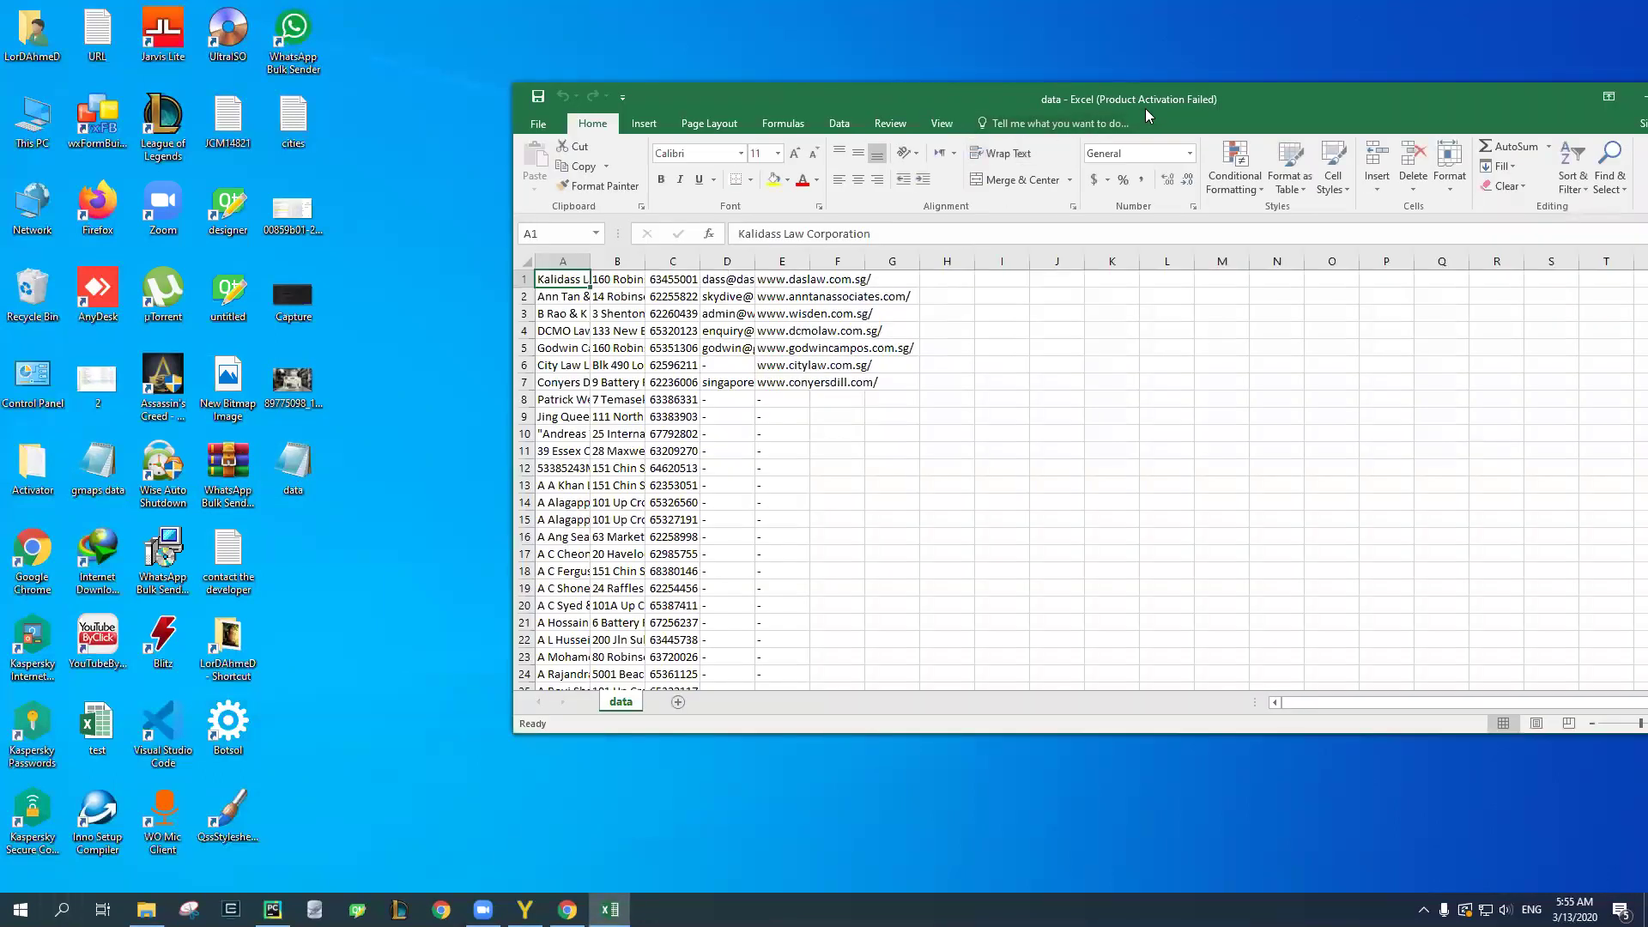
{"action": "left_click_drag", "start_coordinate": [1146, 115], "coordinate": [993, 120]}
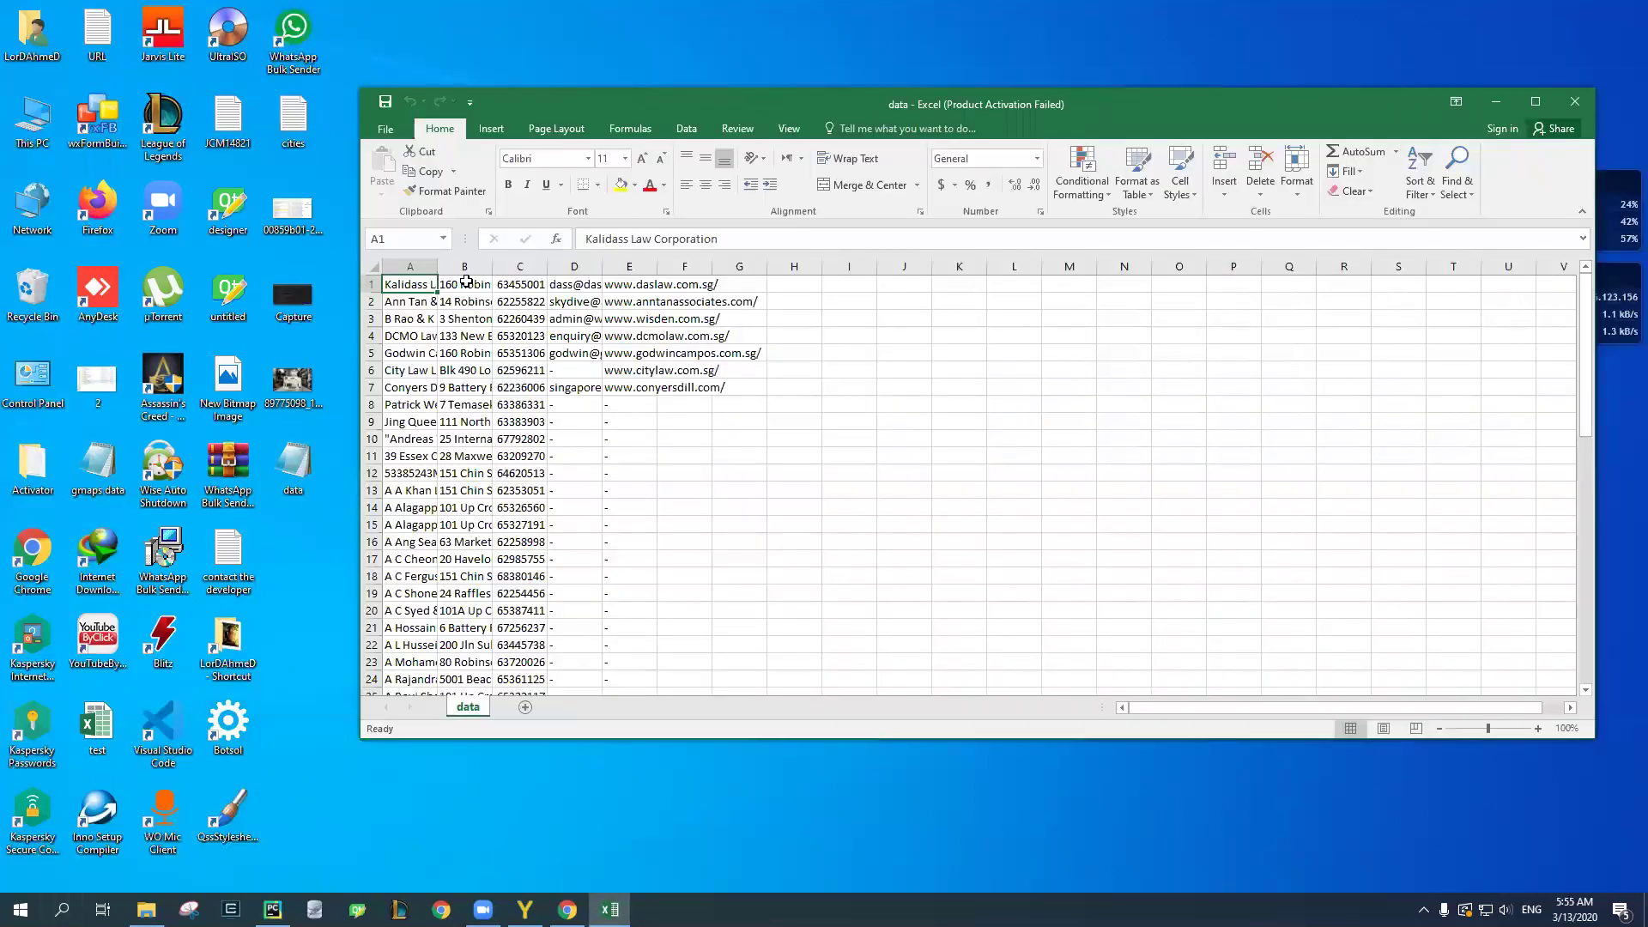
Widen columns A and B to fit the company names and addresses for reading, and close the workbook.
{"action": "double_click", "coordinate": [437, 266]}
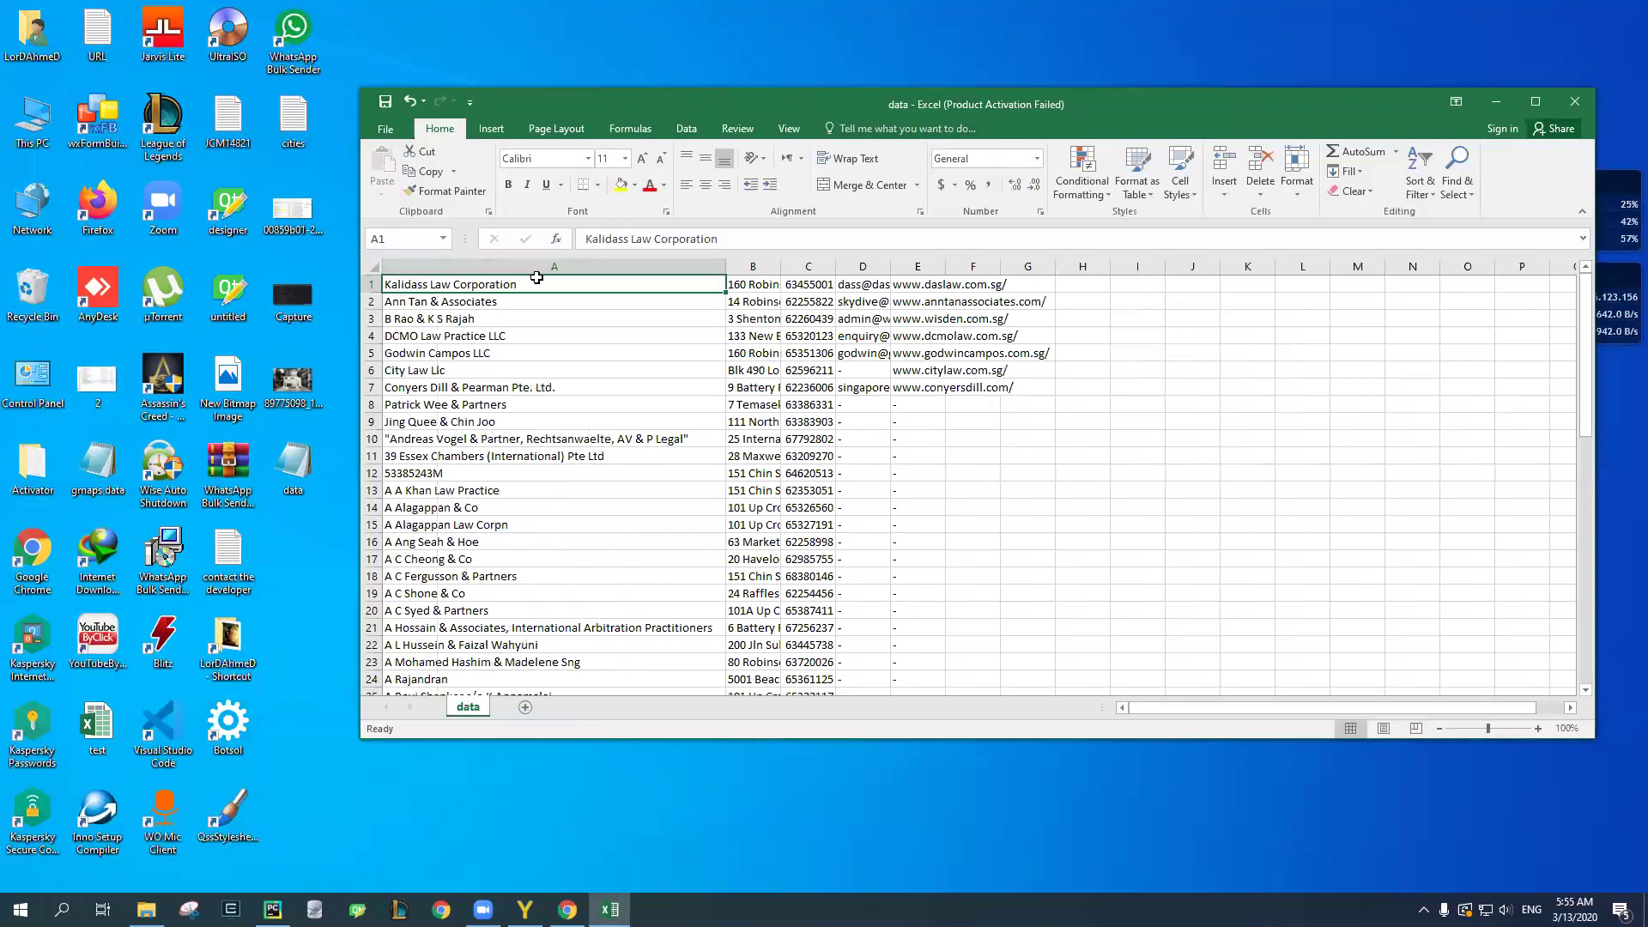
{"action": "double_click", "coordinate": [781, 266]}
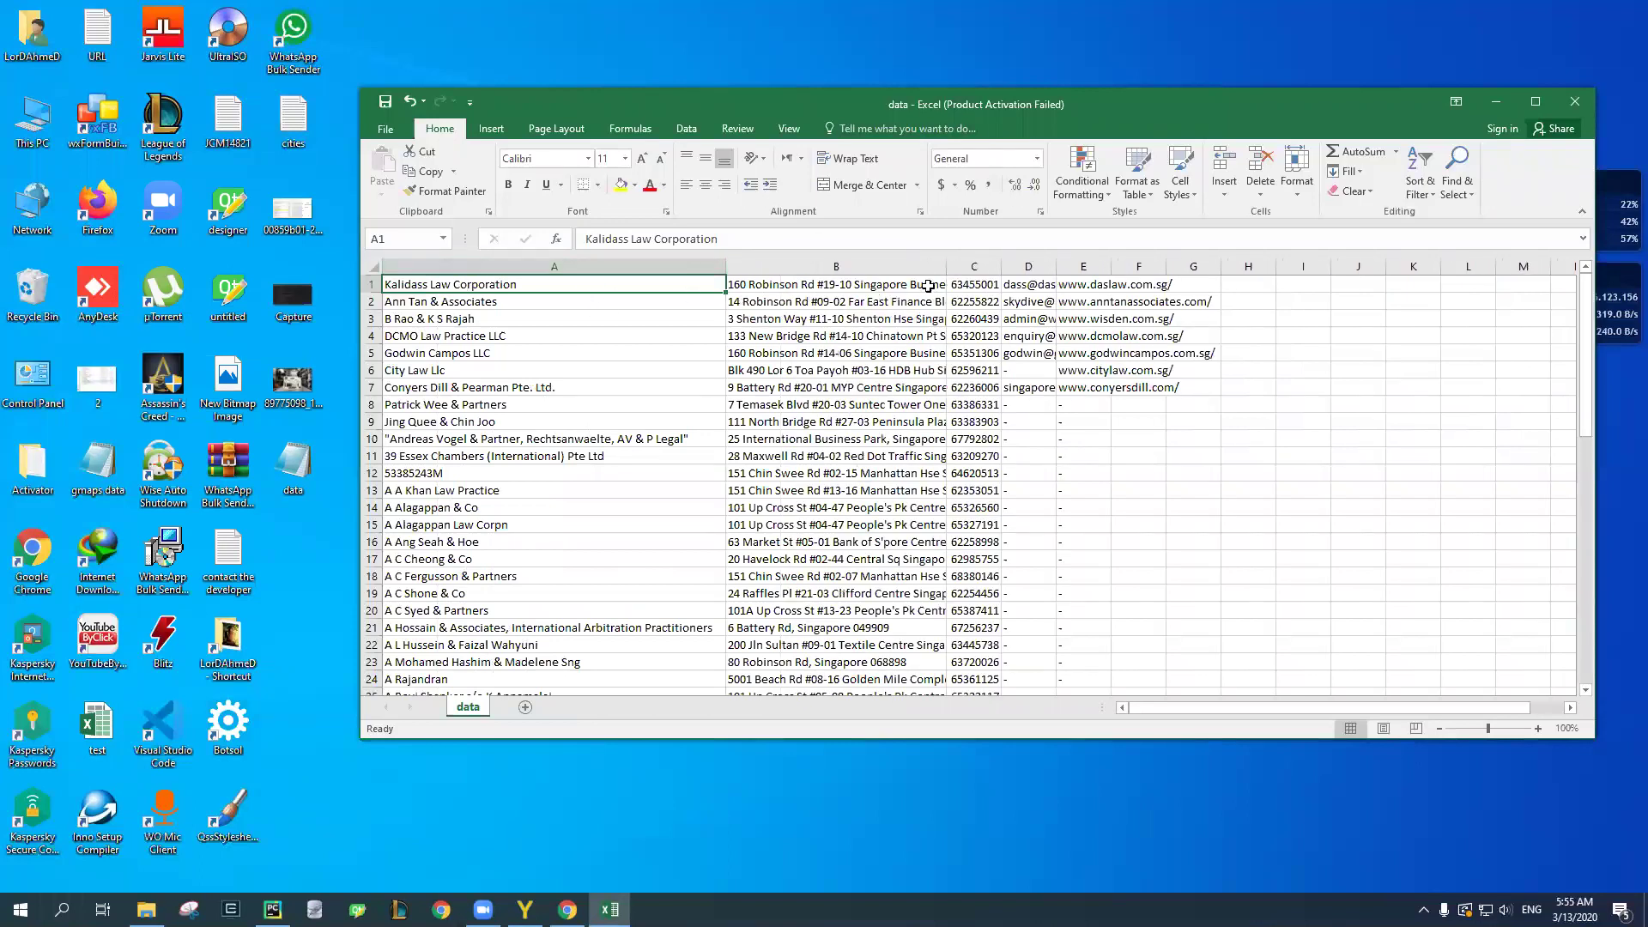
{"action": "left_click", "coordinate": [1566, 114]}
{"action": "left_click", "coordinate": [823, 470]}
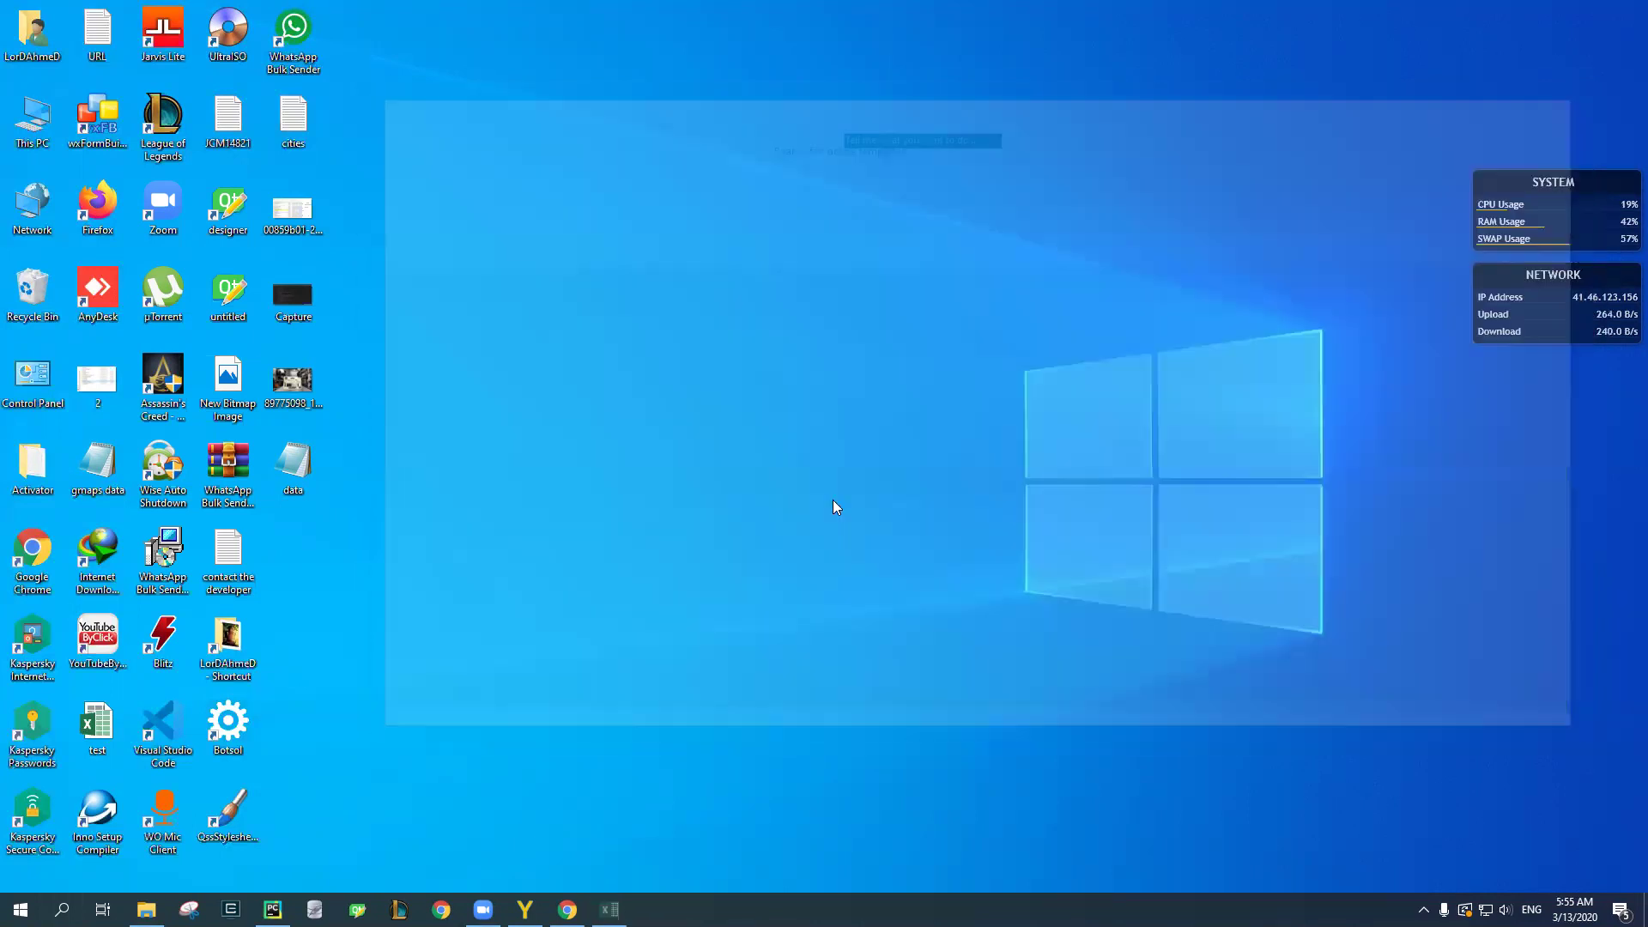
Switch back to the Yellow Pages SG Crawler window.
{"action": "left_click", "coordinate": [525, 909]}
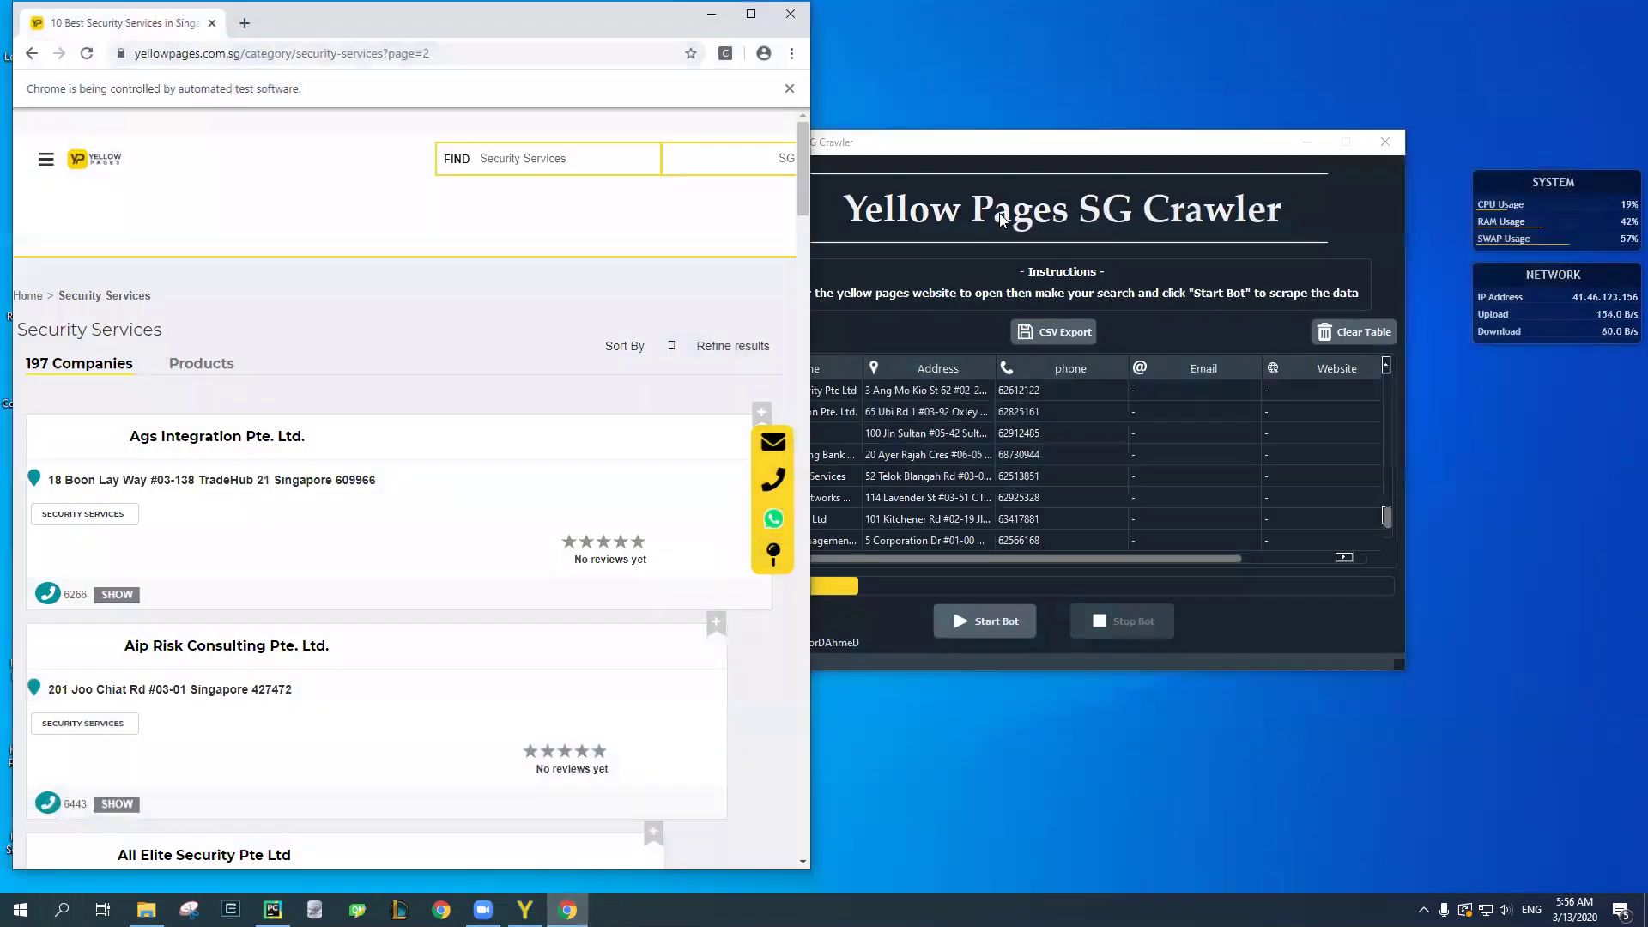
{"action": "left_click", "coordinate": [1016, 153]}
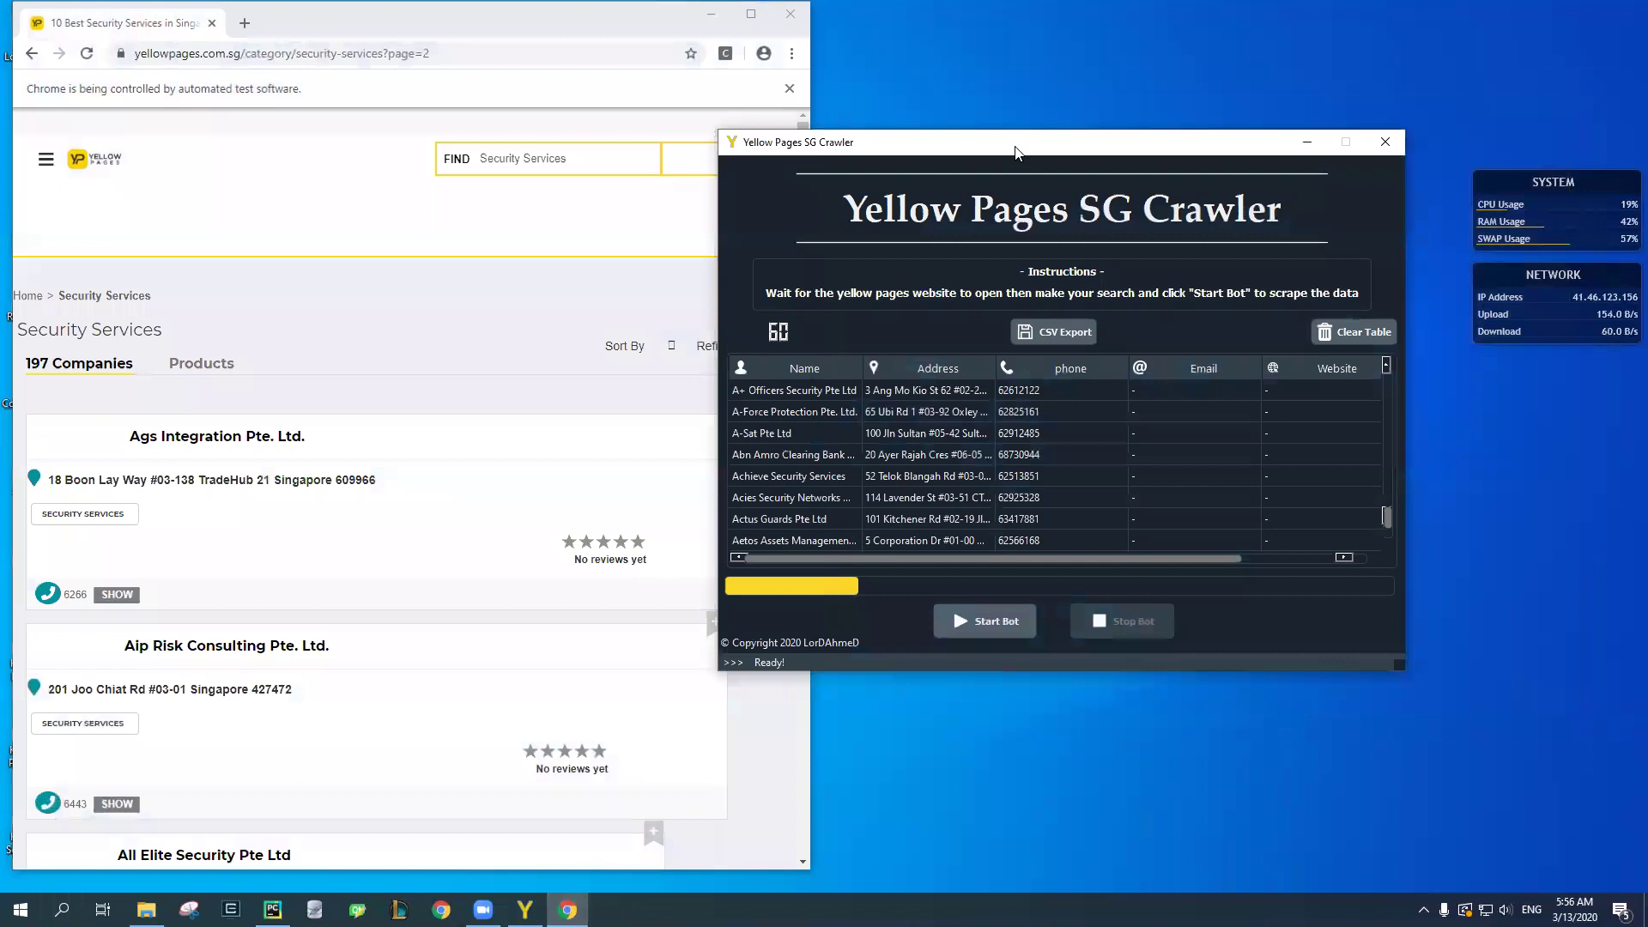
Close the Yellow Pages SG Crawler and its automated browser window showing the Security Services listings.
{"action": "left_click_drag", "start_coordinate": [1016, 153], "coordinate": [969, 145]}
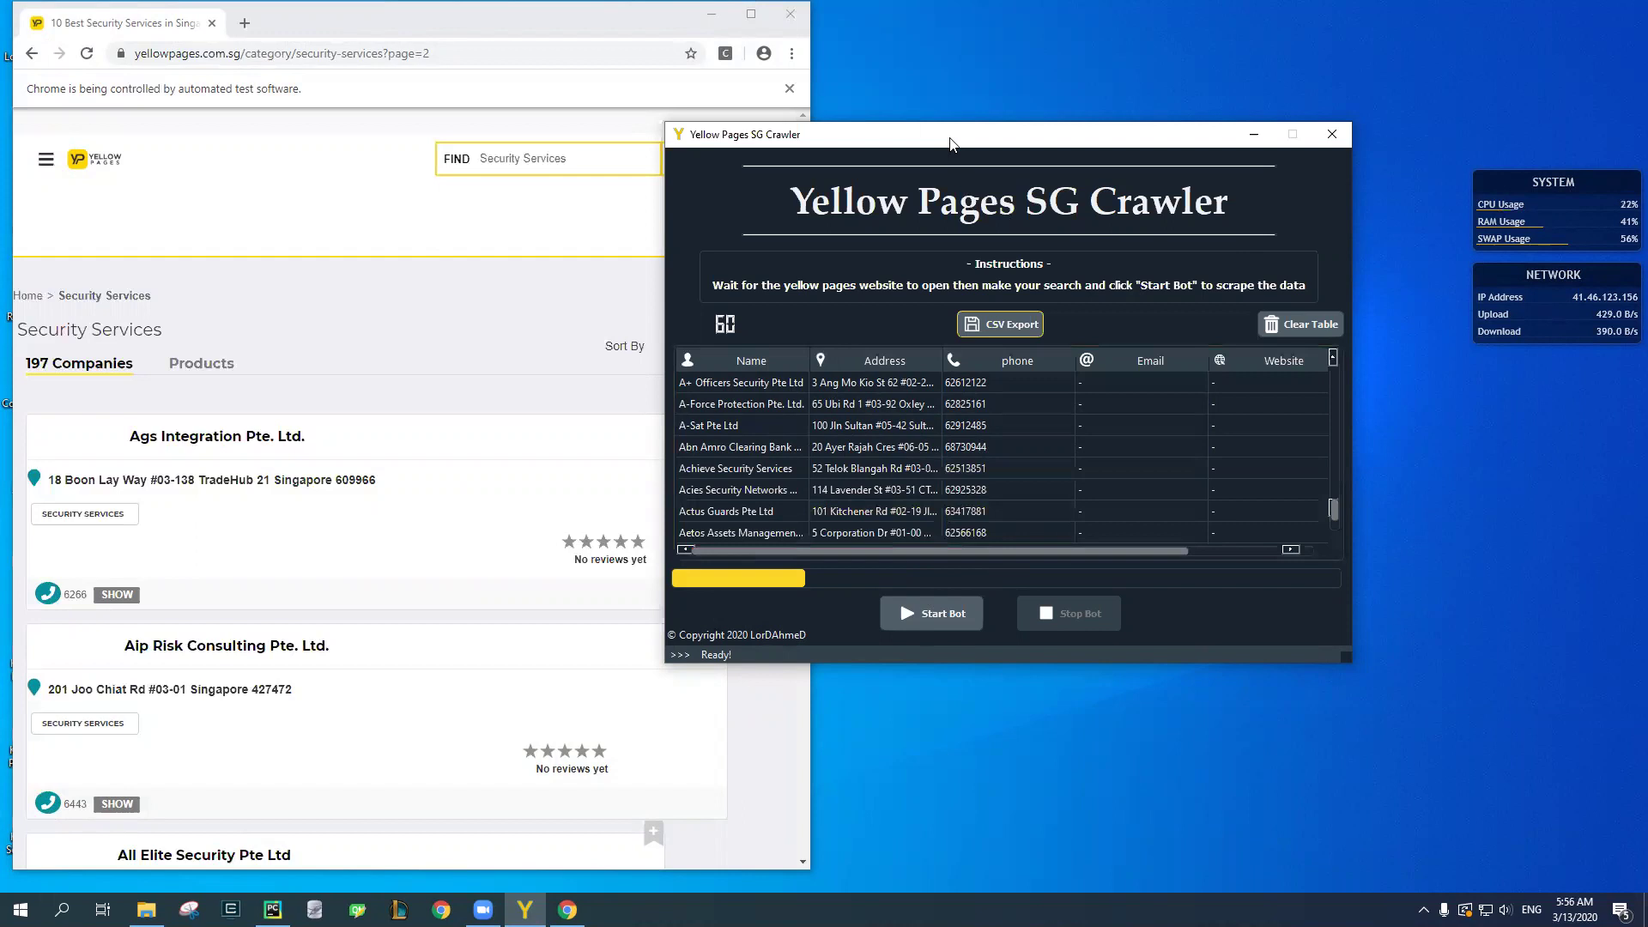
{"action": "left_click", "coordinate": [1331, 137]}
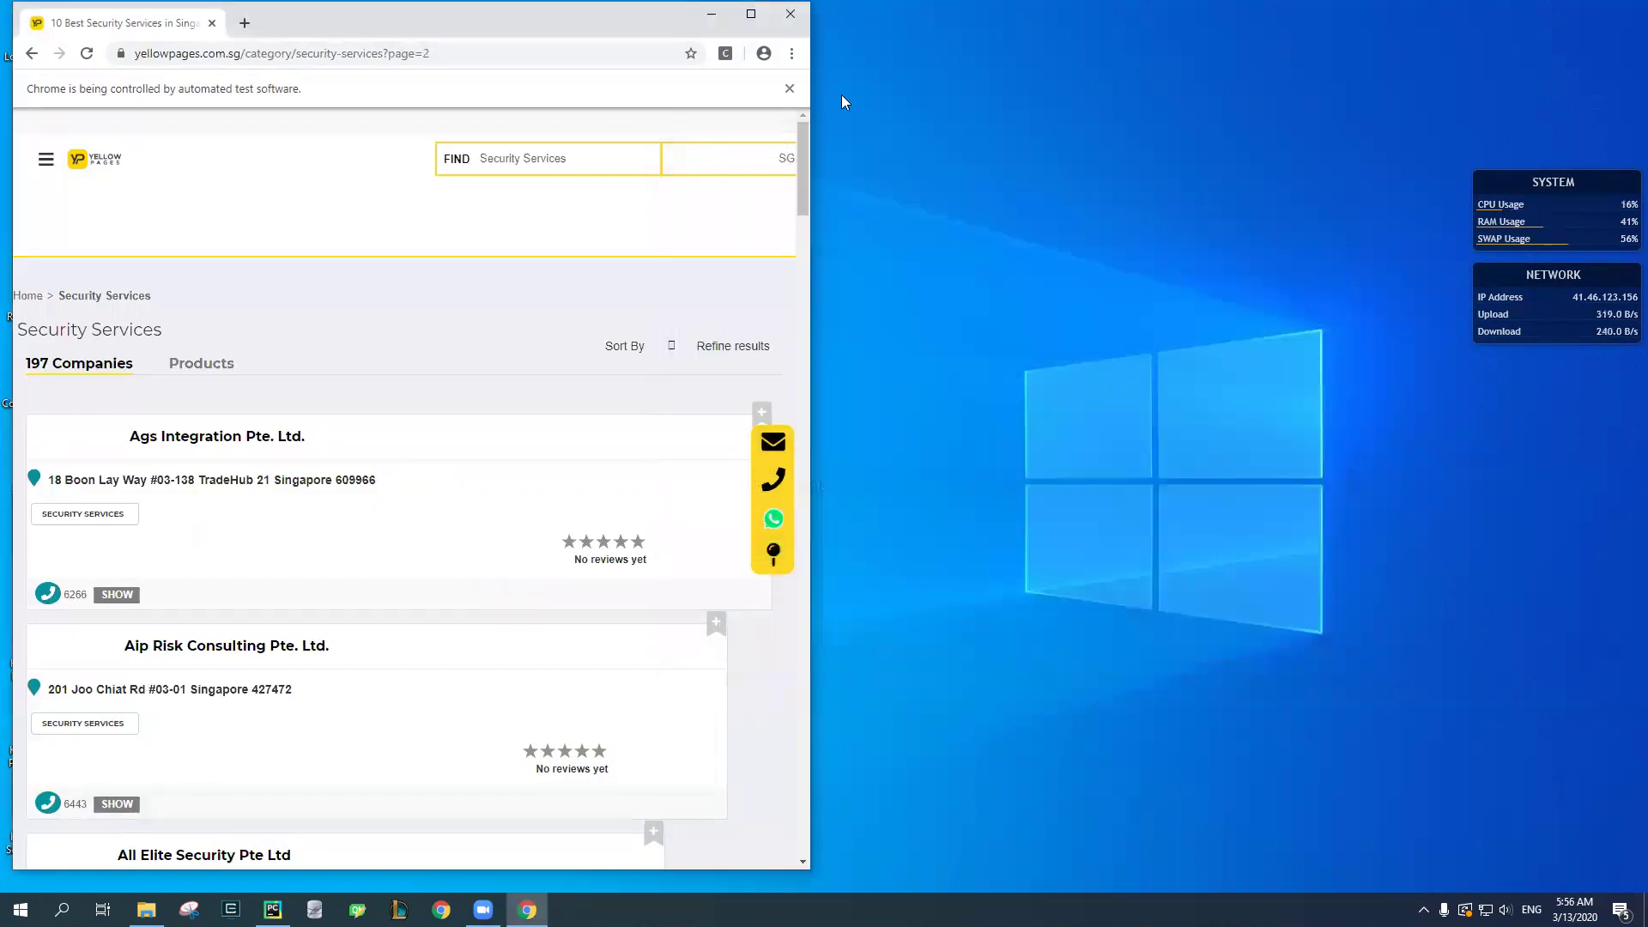
{"action": "left_click_drag", "start_coordinate": [521, 17], "coordinate": [541, 57]}
{"action": "left_click", "coordinate": [820, 60]}
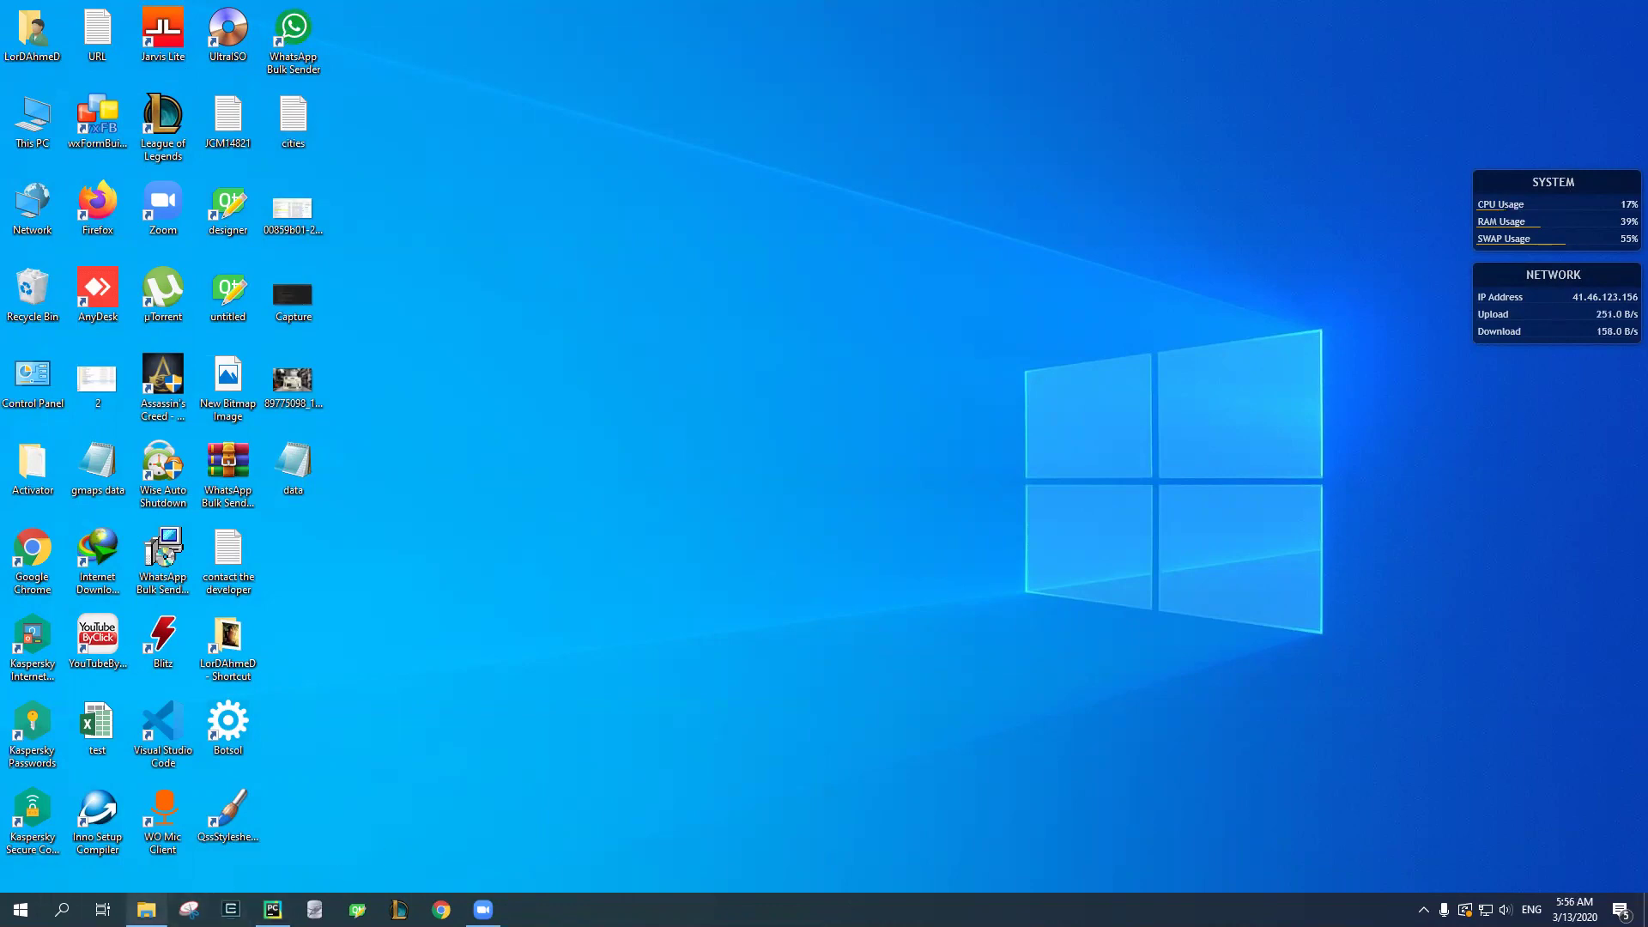
Switch to File Explorer and launch YP Crawler again from the Yellow pages sg Crawler folder.
{"action": "left_click", "coordinate": [146, 910]}
{"action": "right_click", "coordinate": [471, 355]}
{"action": "left_click", "coordinate": [522, 442]}
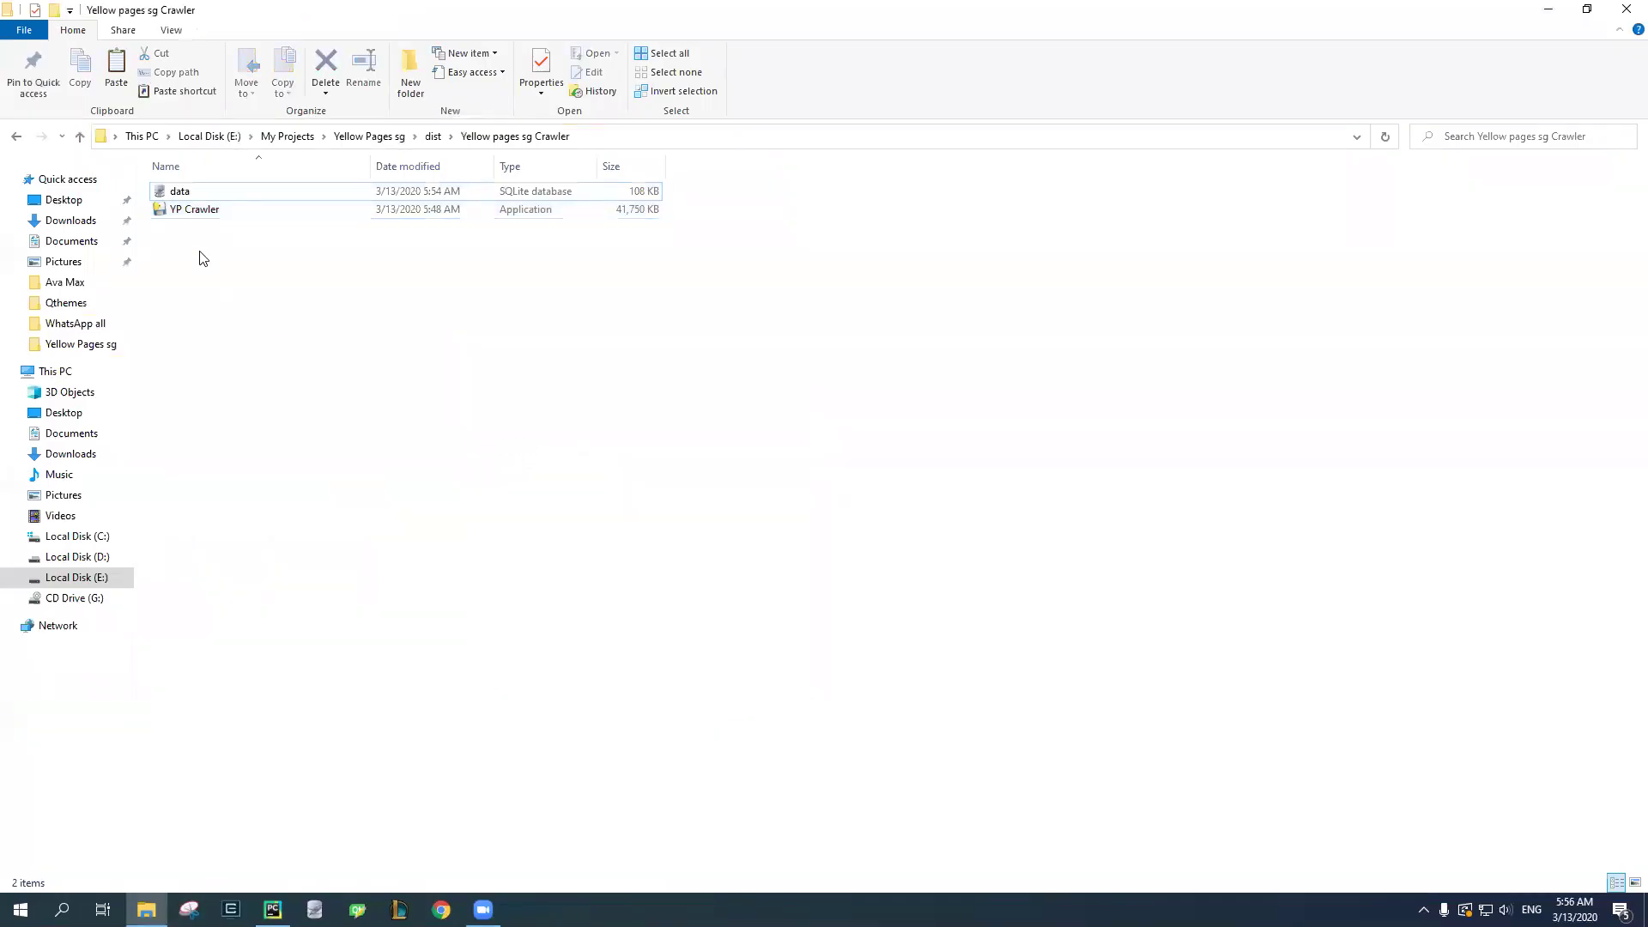
{"action": "left_click", "coordinate": [191, 214]}
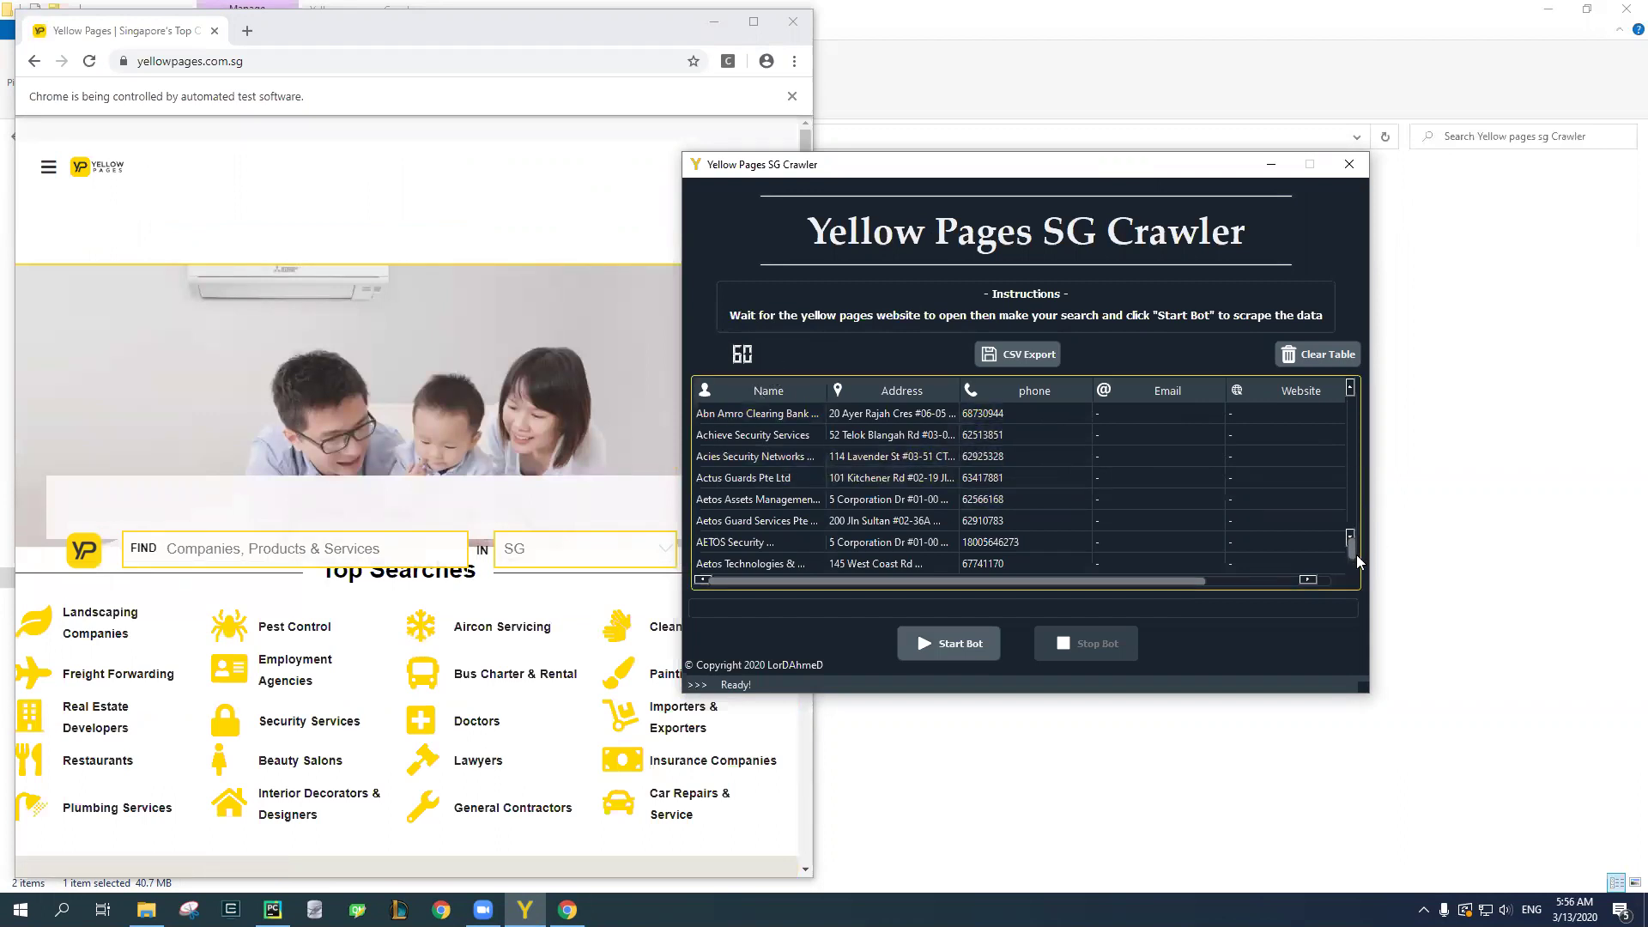
Open the Lawyers category on the Yellow Pages site and start the bot to scrape its listings.
{"action": "left_click", "coordinate": [480, 766]}
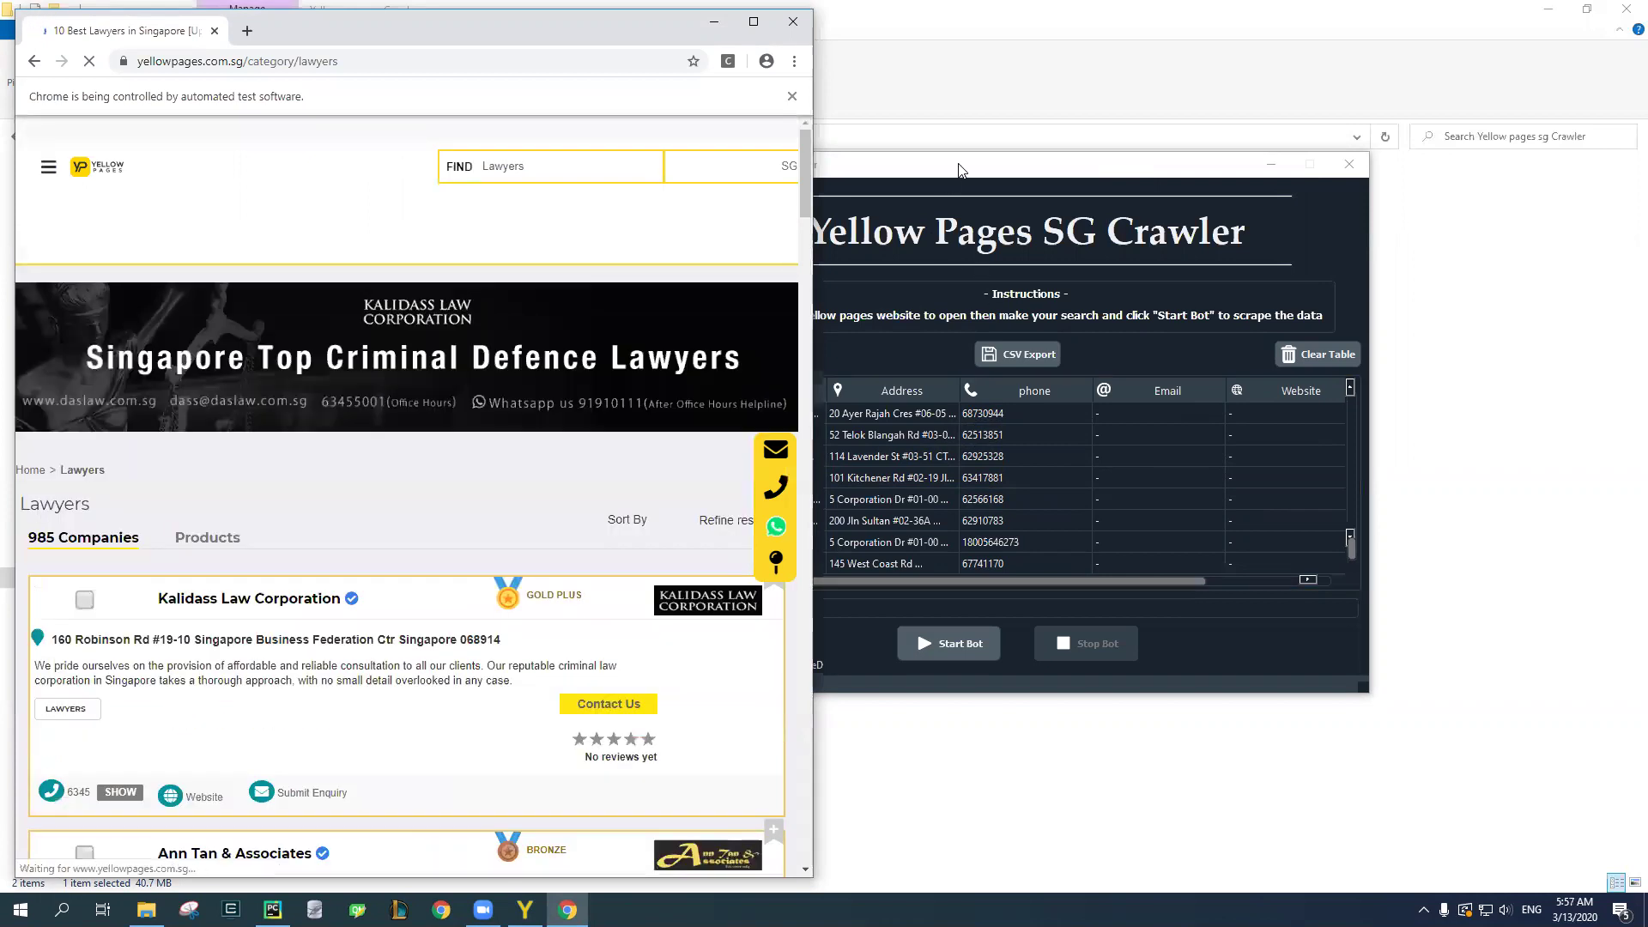
{"action": "left_click_drag", "start_coordinate": [960, 170], "coordinate": [1079, 136]}
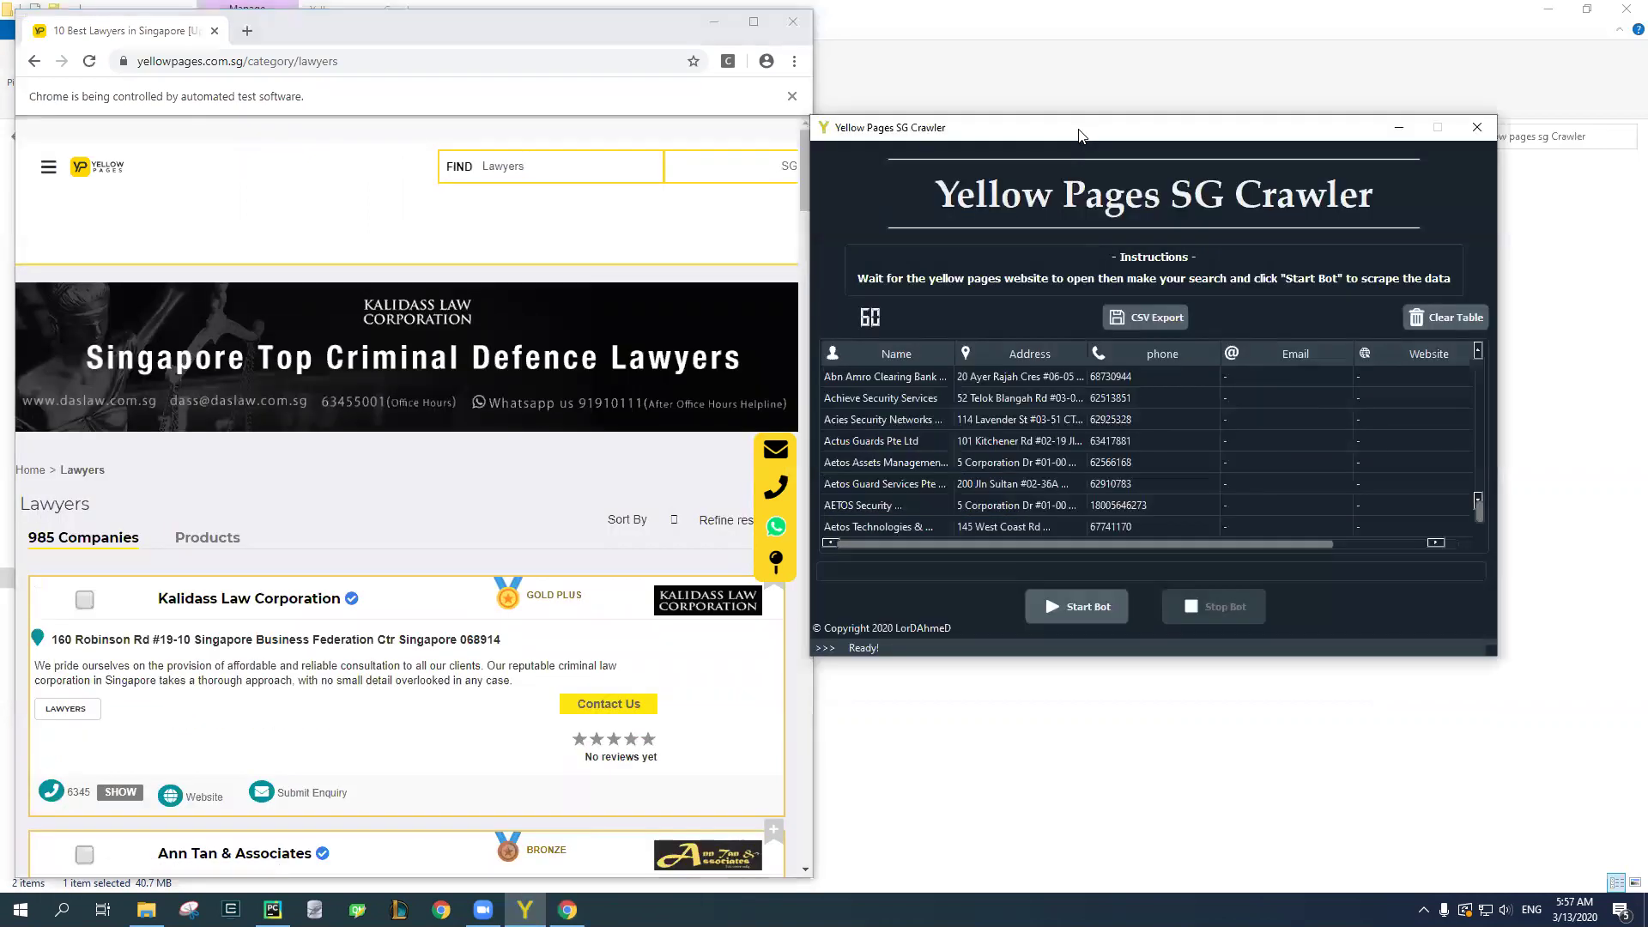
{"action": "left_click_drag", "start_coordinate": [1077, 137], "coordinate": [960, 121]}
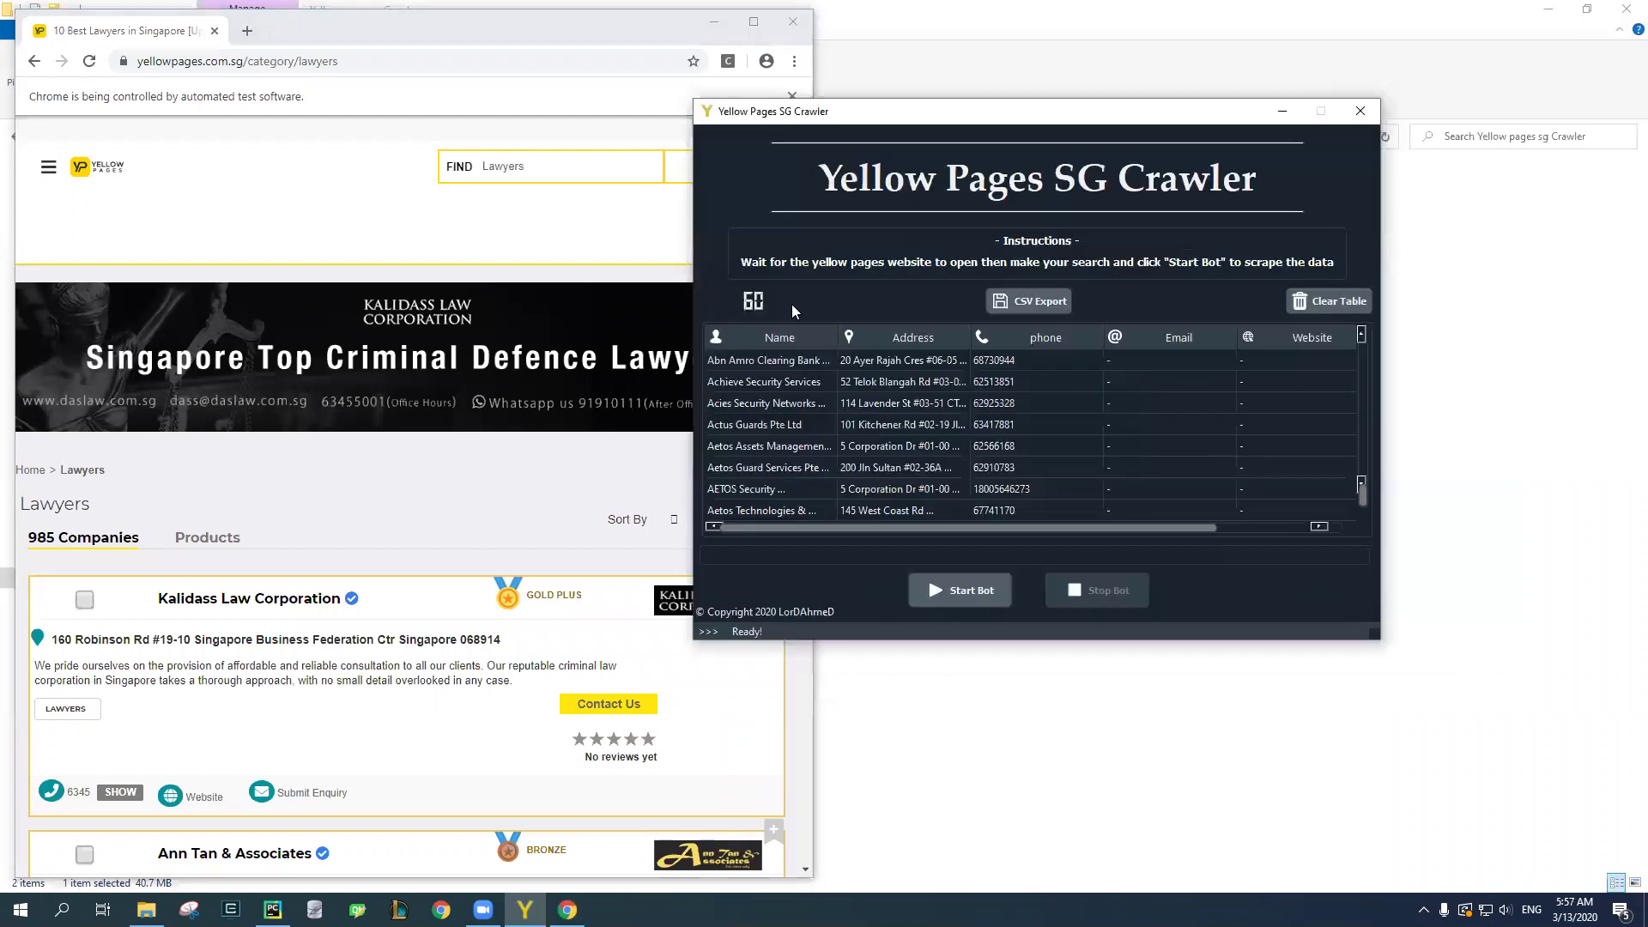
{"action": "left_click", "coordinate": [959, 592]}
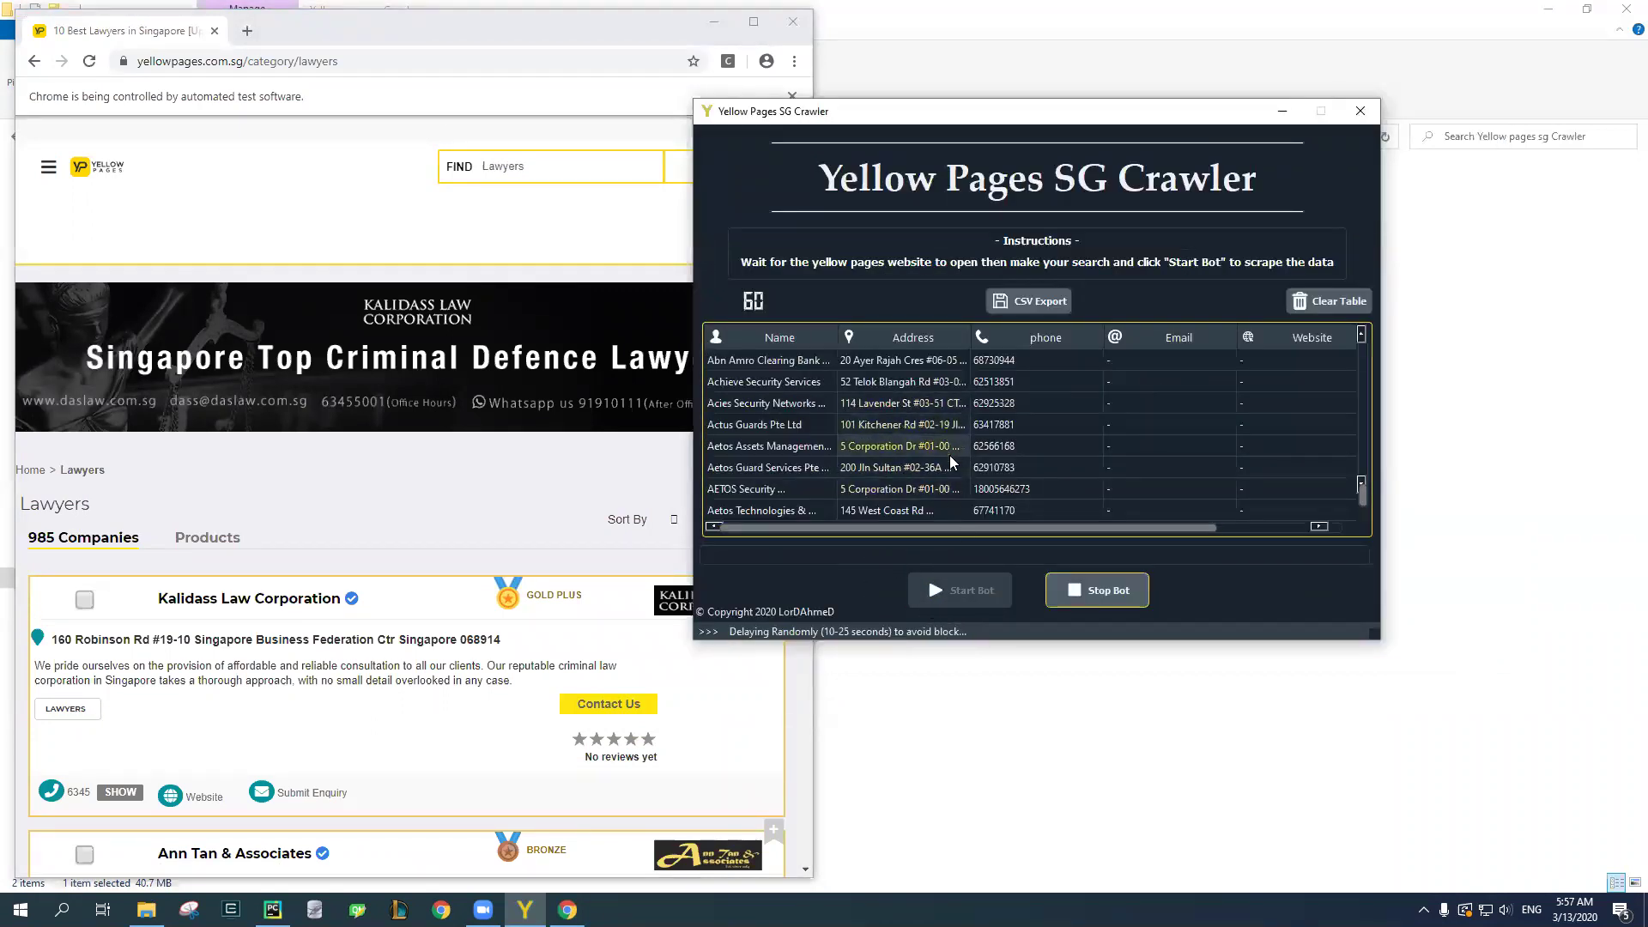
Examine the page number in the Lawyers listing's web address while the bot moves through the result pages.
{"action": "mouse_move", "coordinate": [1363, 498]}
{"action": "left_mouse_down"}
{"action": "mouse_move", "coordinate": [1363, 468]}
{"action": "mouse_move", "coordinate": [1363, 496]}
{"action": "left_mouse_up"}
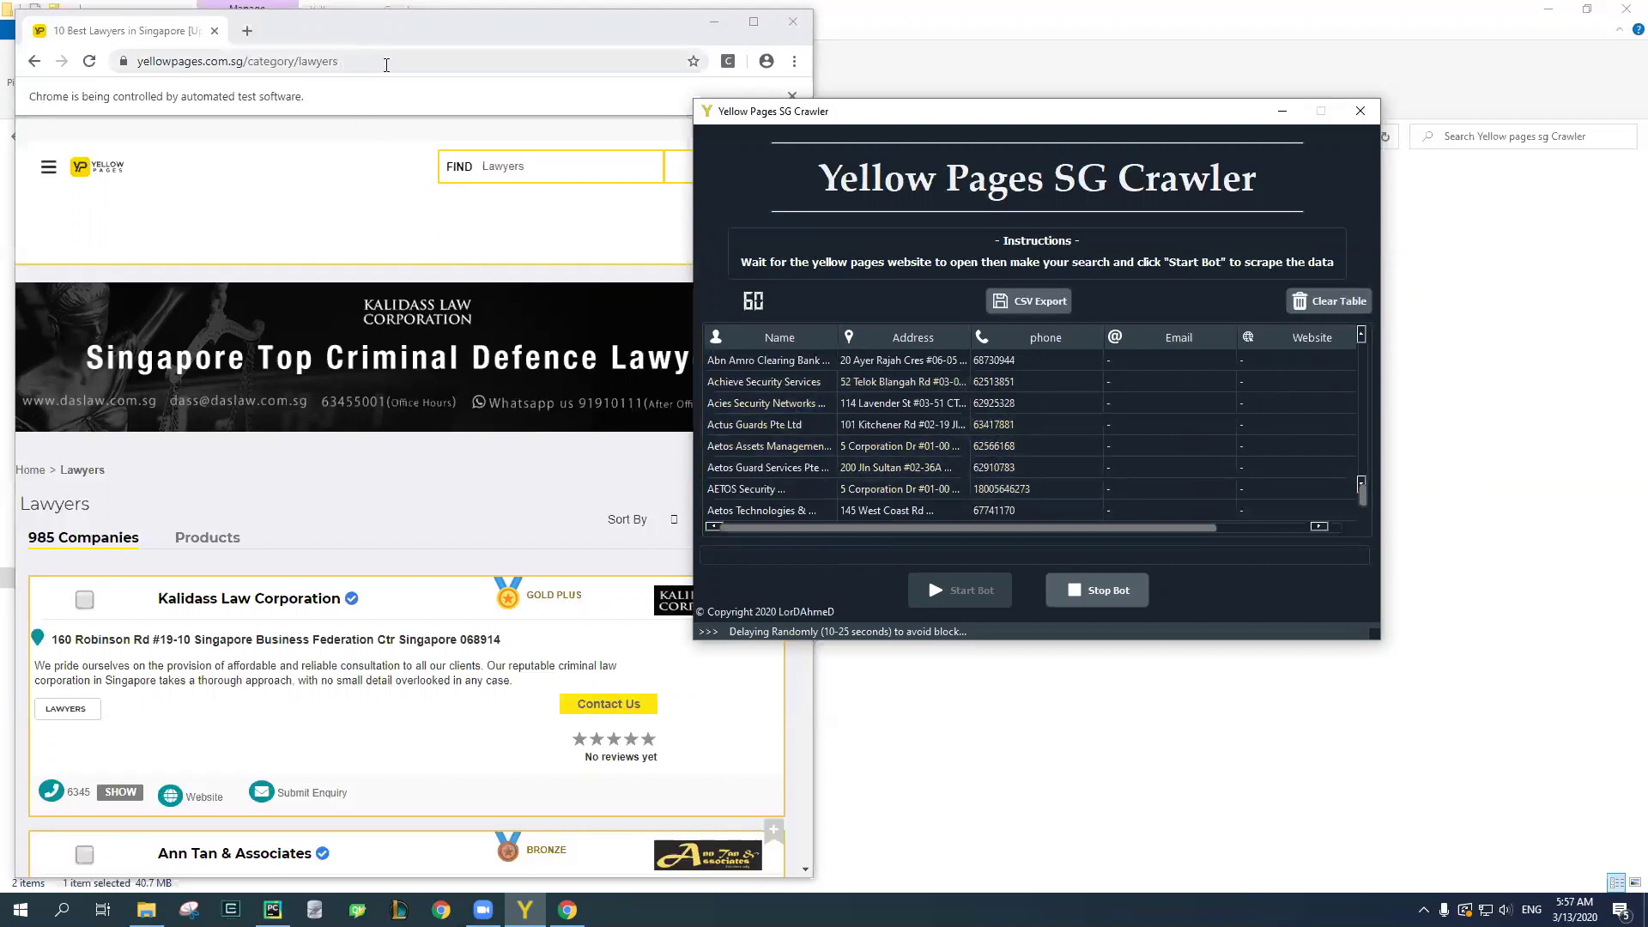
{"action": "left_click", "coordinate": [386, 62]}
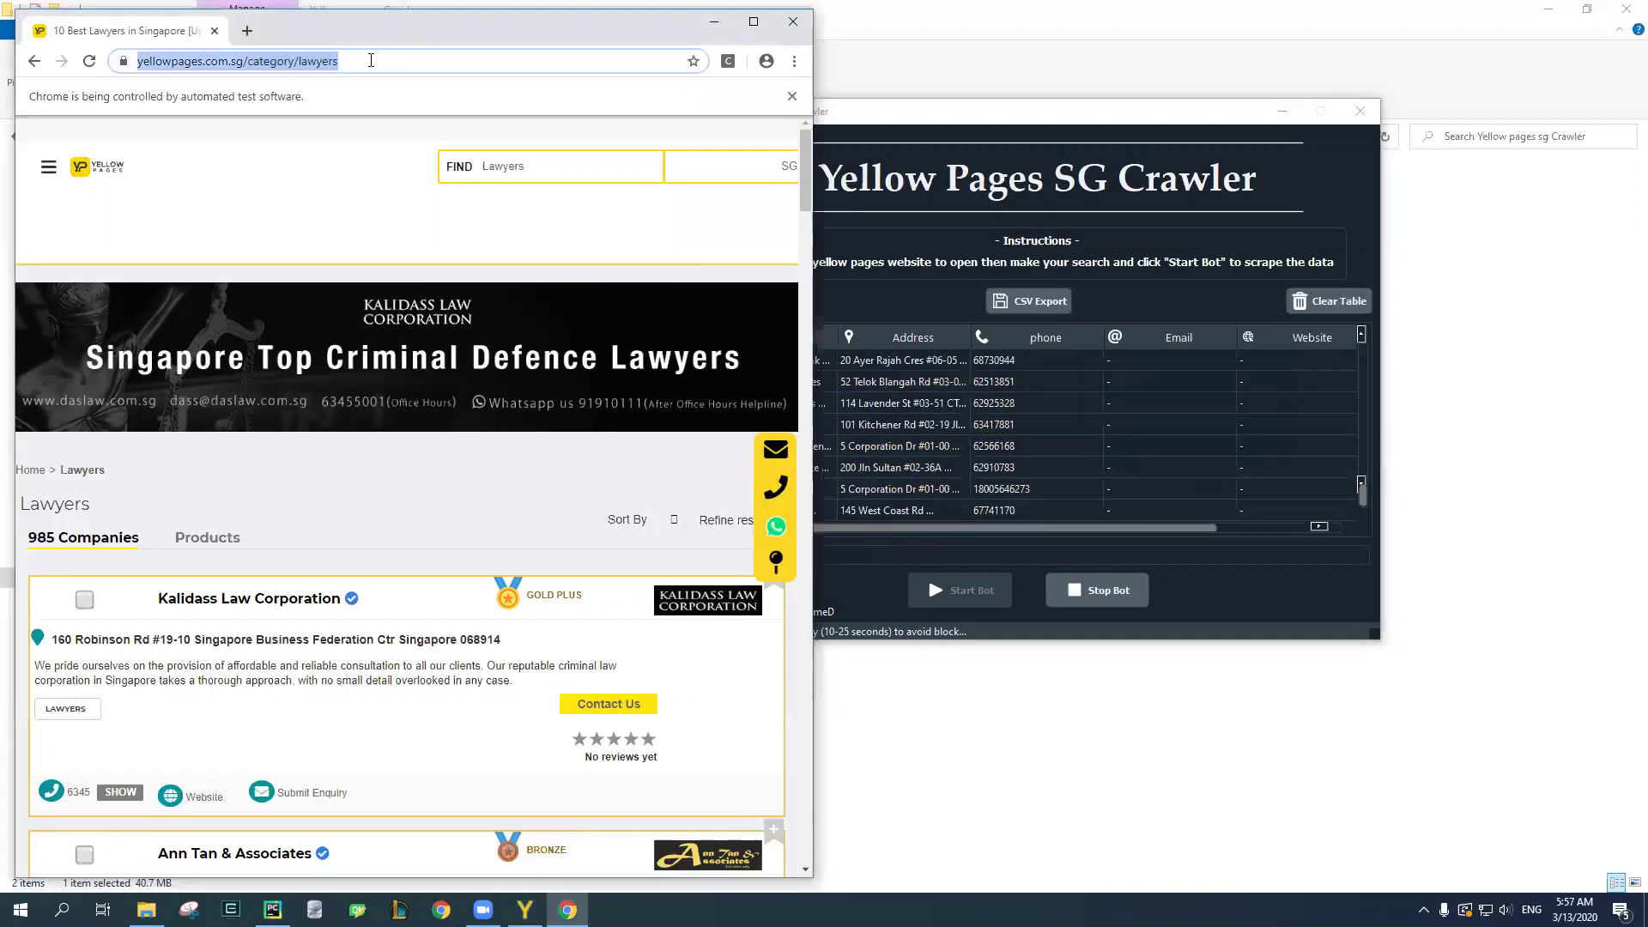
{"action": "left_click", "coordinate": [371, 61]}
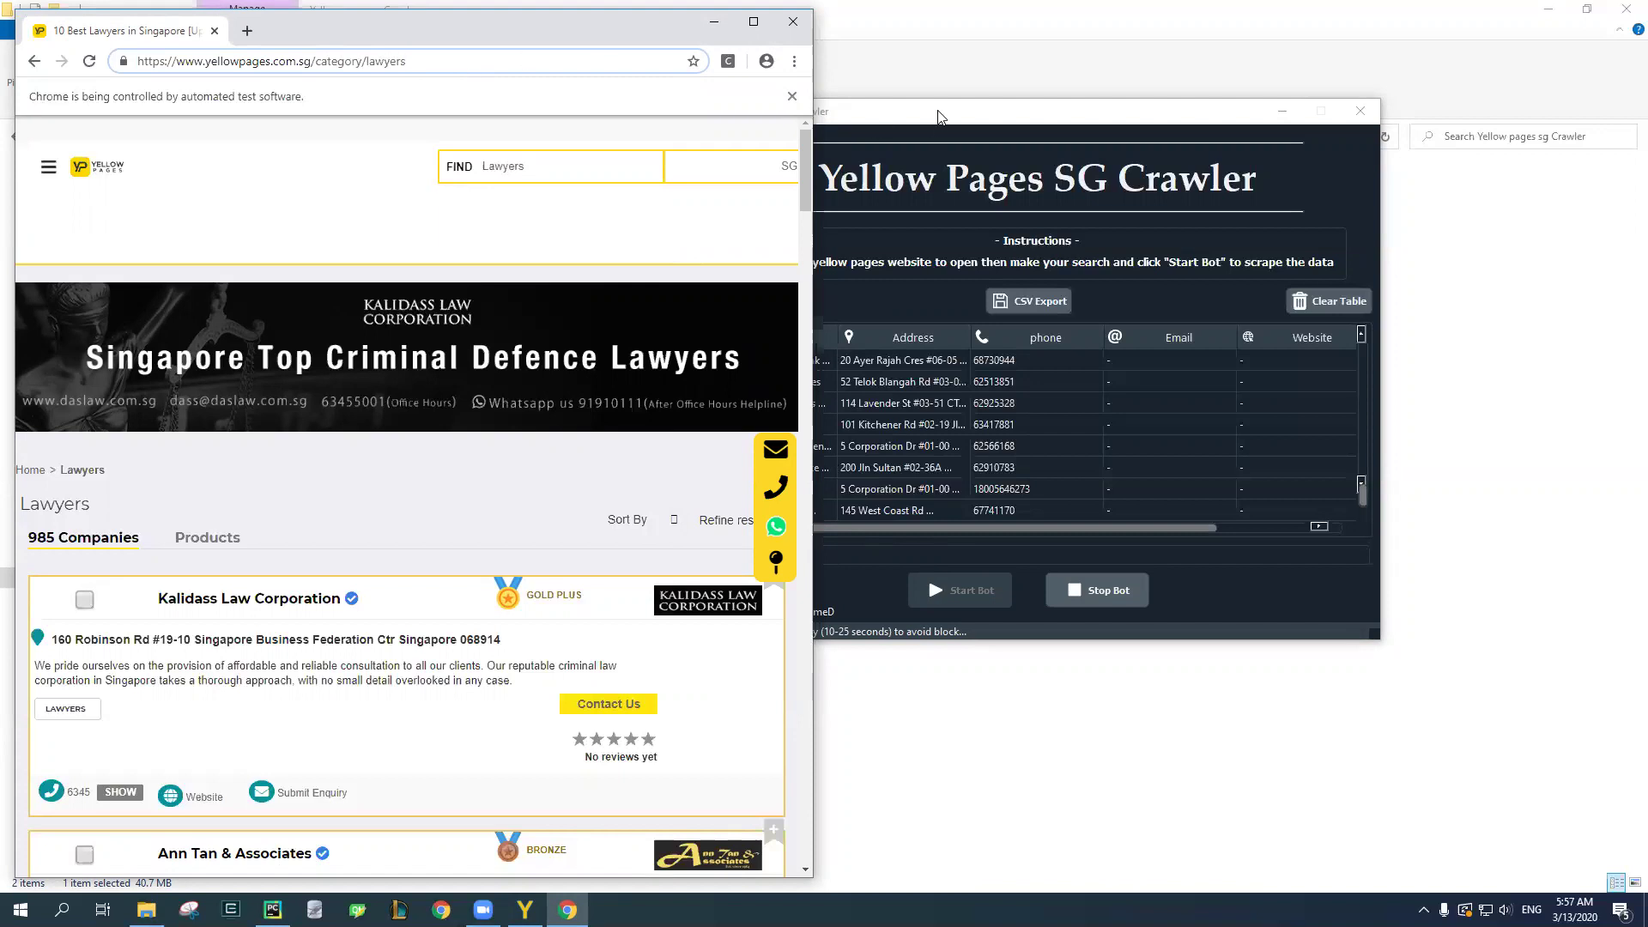
{"action": "left_click_drag", "start_coordinate": [938, 115], "coordinate": [1084, 119]}
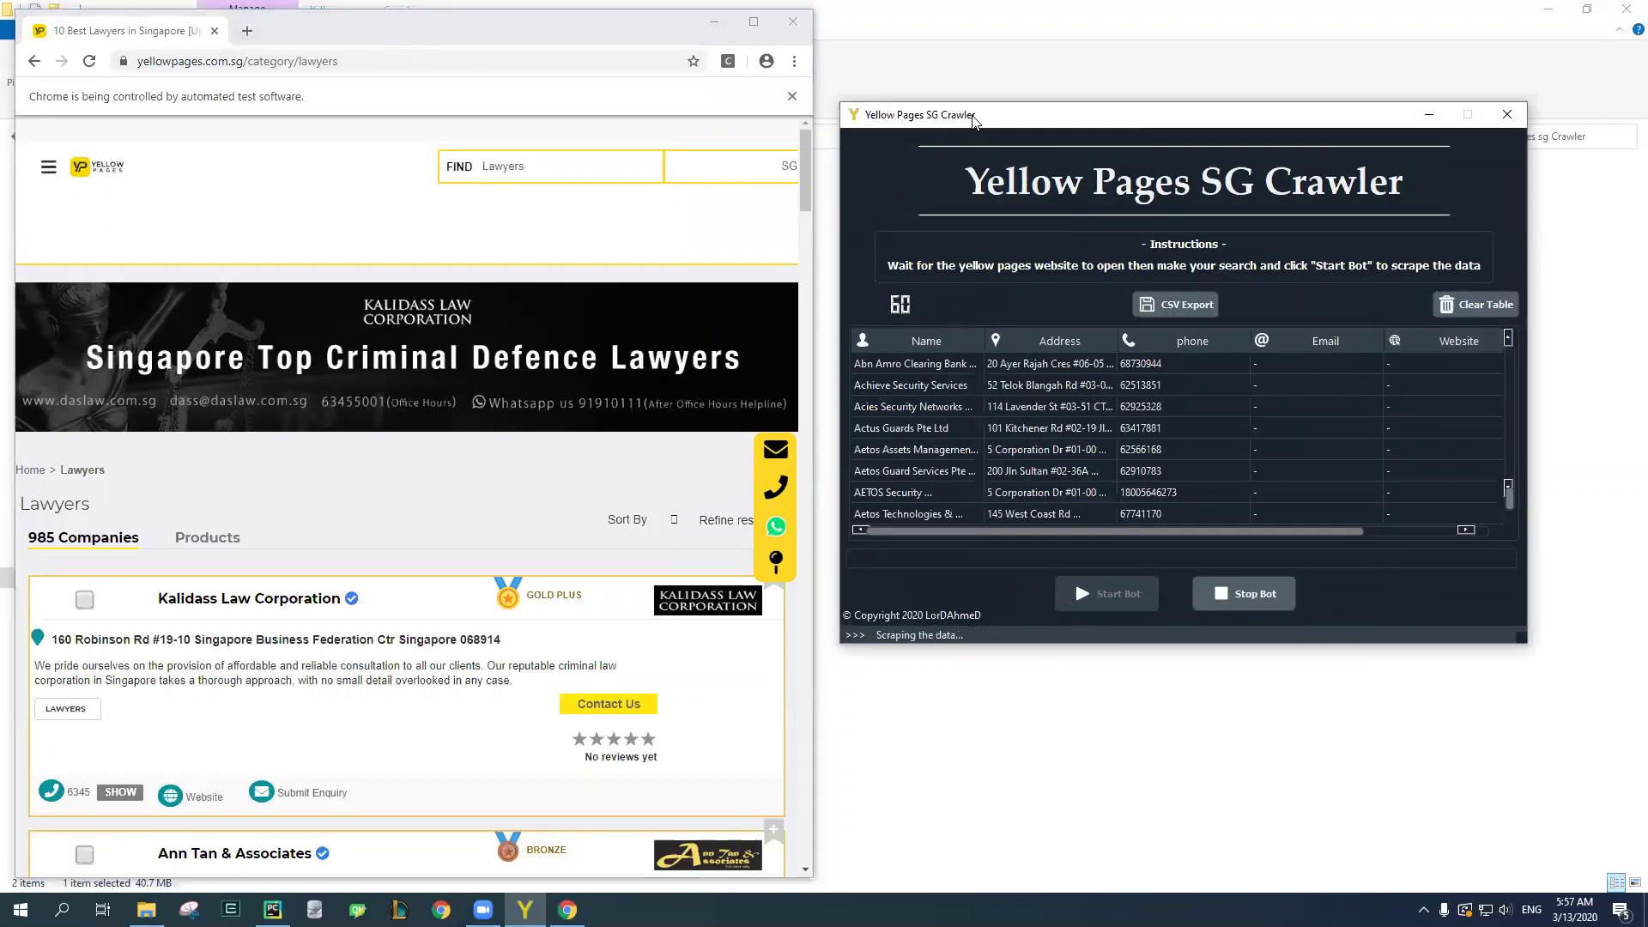
{"action": "left_click_drag", "start_coordinate": [973, 117], "coordinate": [952, 118]}
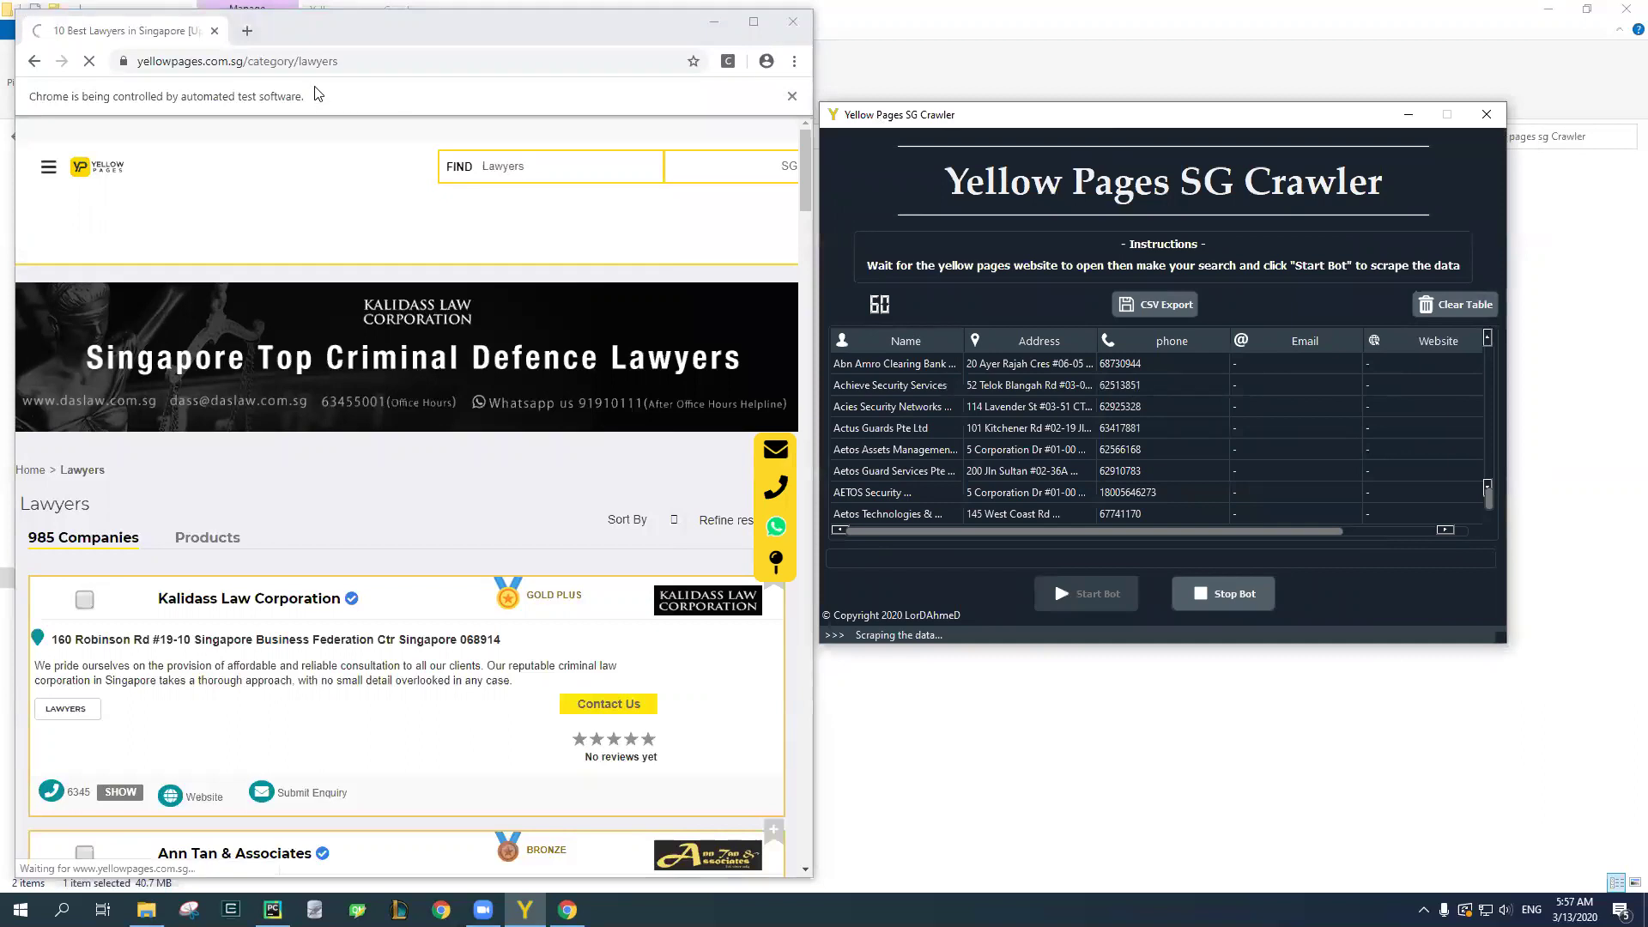
{"action": "left_click_drag", "start_coordinate": [367, 61], "coordinate": [455, 60]}
{"action": "double_click", "coordinate": [448, 61]}
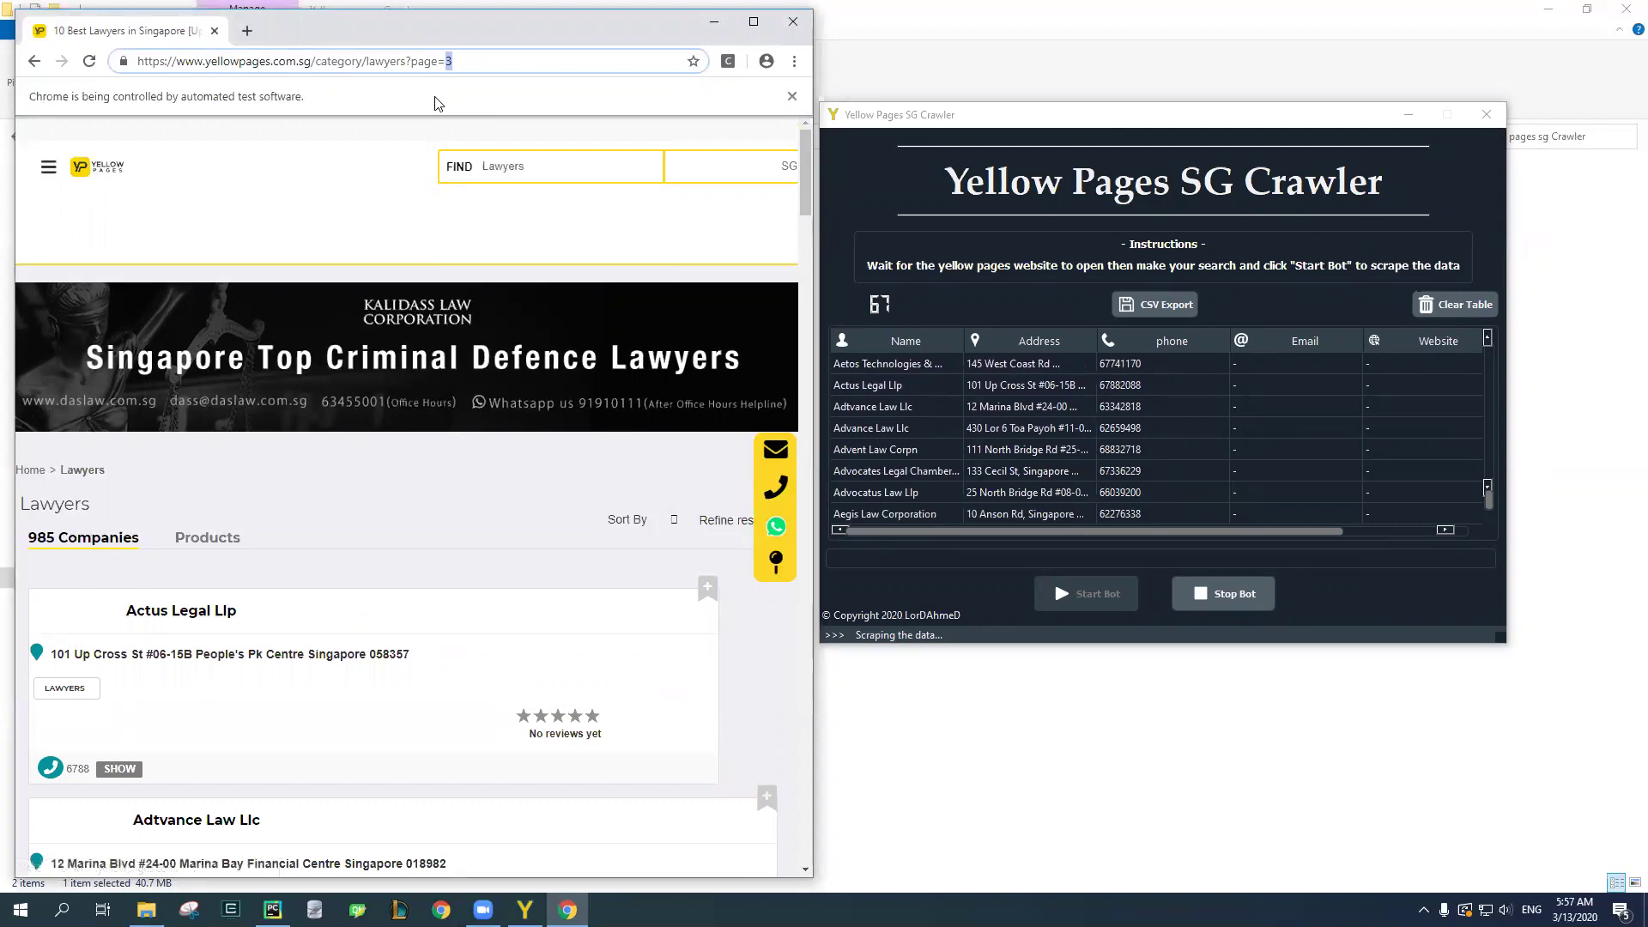
{"action": "left_click_drag", "start_coordinate": [1052, 126], "coordinate": [1018, 126]}
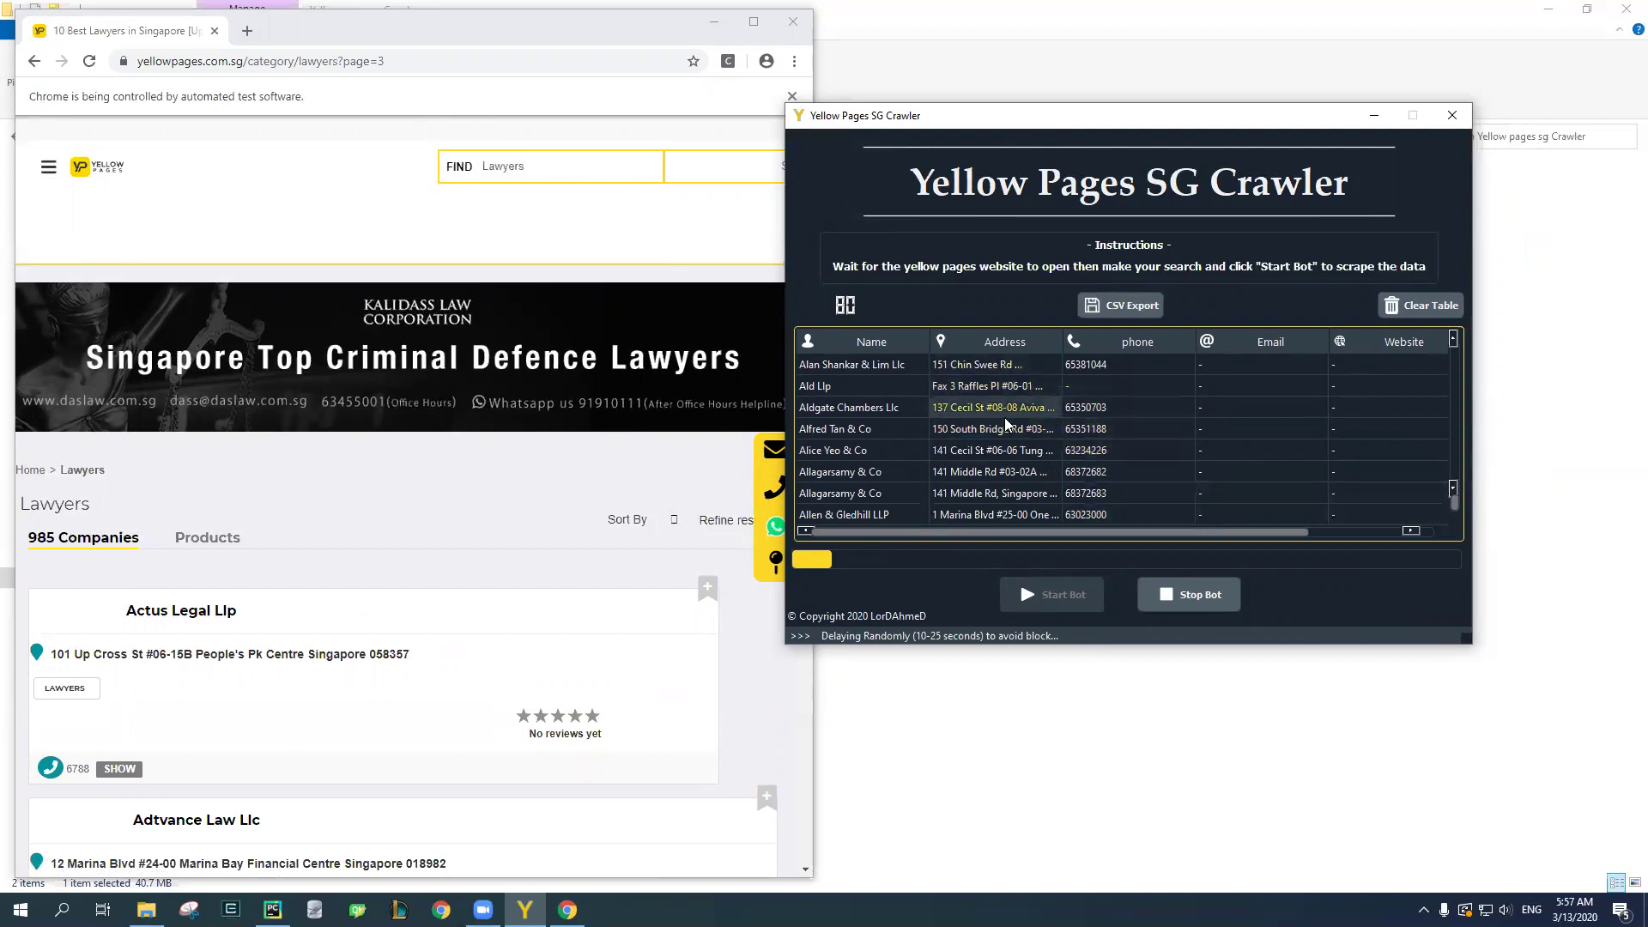
Stop the bot and review the lawyers' scraped e-mail and website entries in the results table.
{"action": "left_click", "coordinate": [1195, 618]}
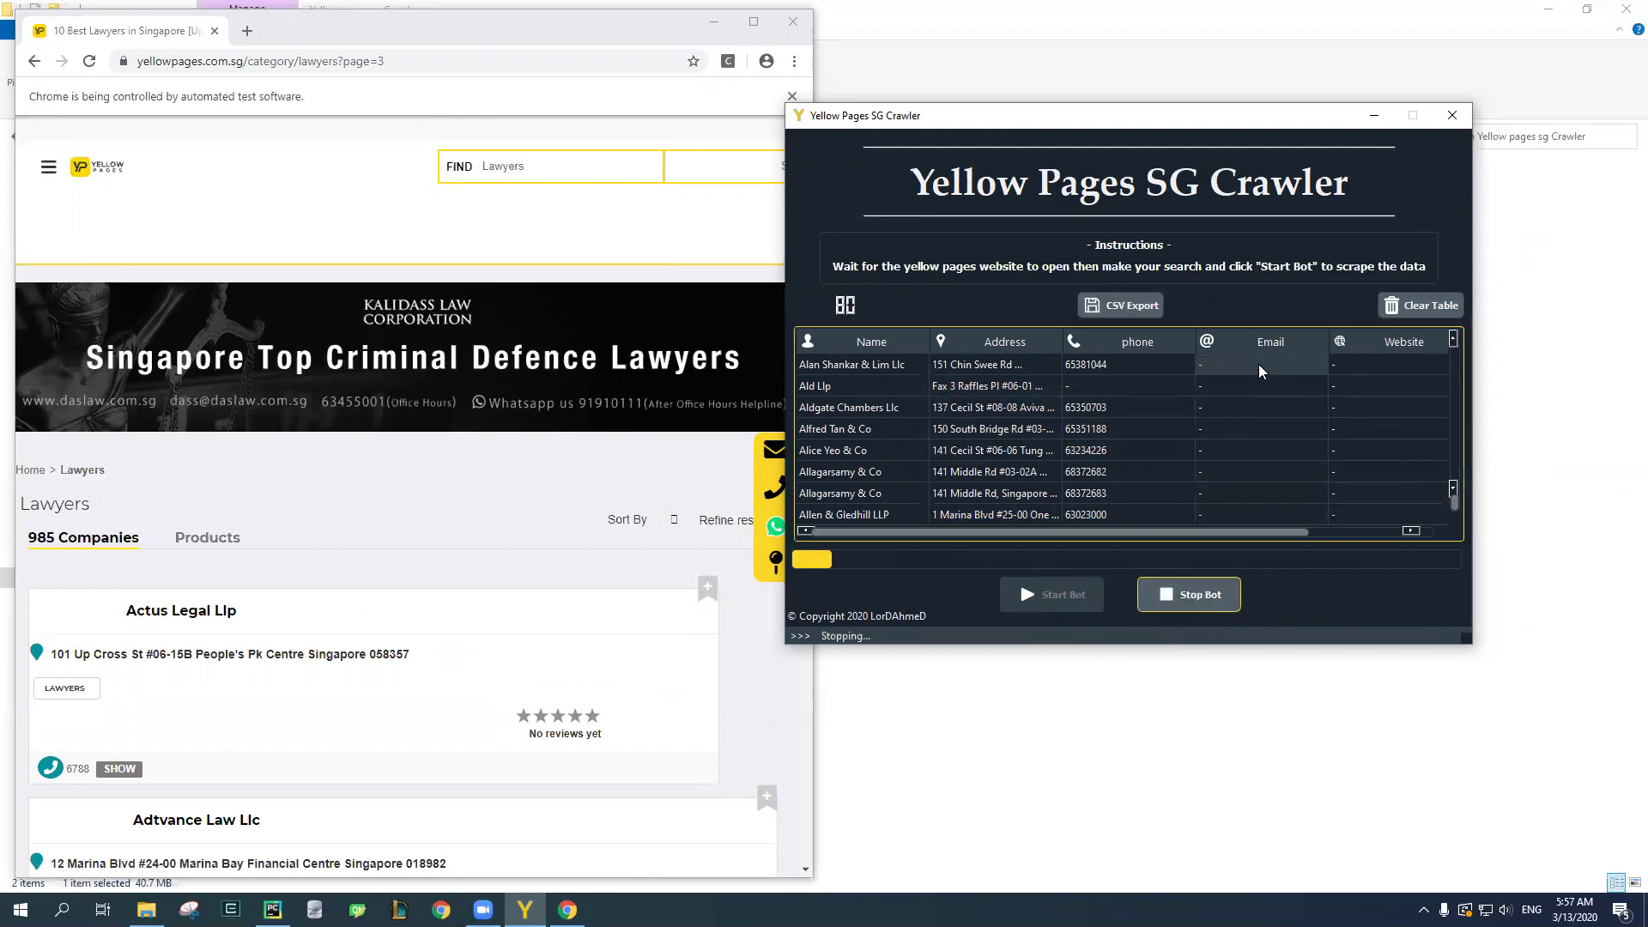
{"action": "left_click_drag", "start_coordinate": [1180, 123], "coordinate": [1017, 123]}
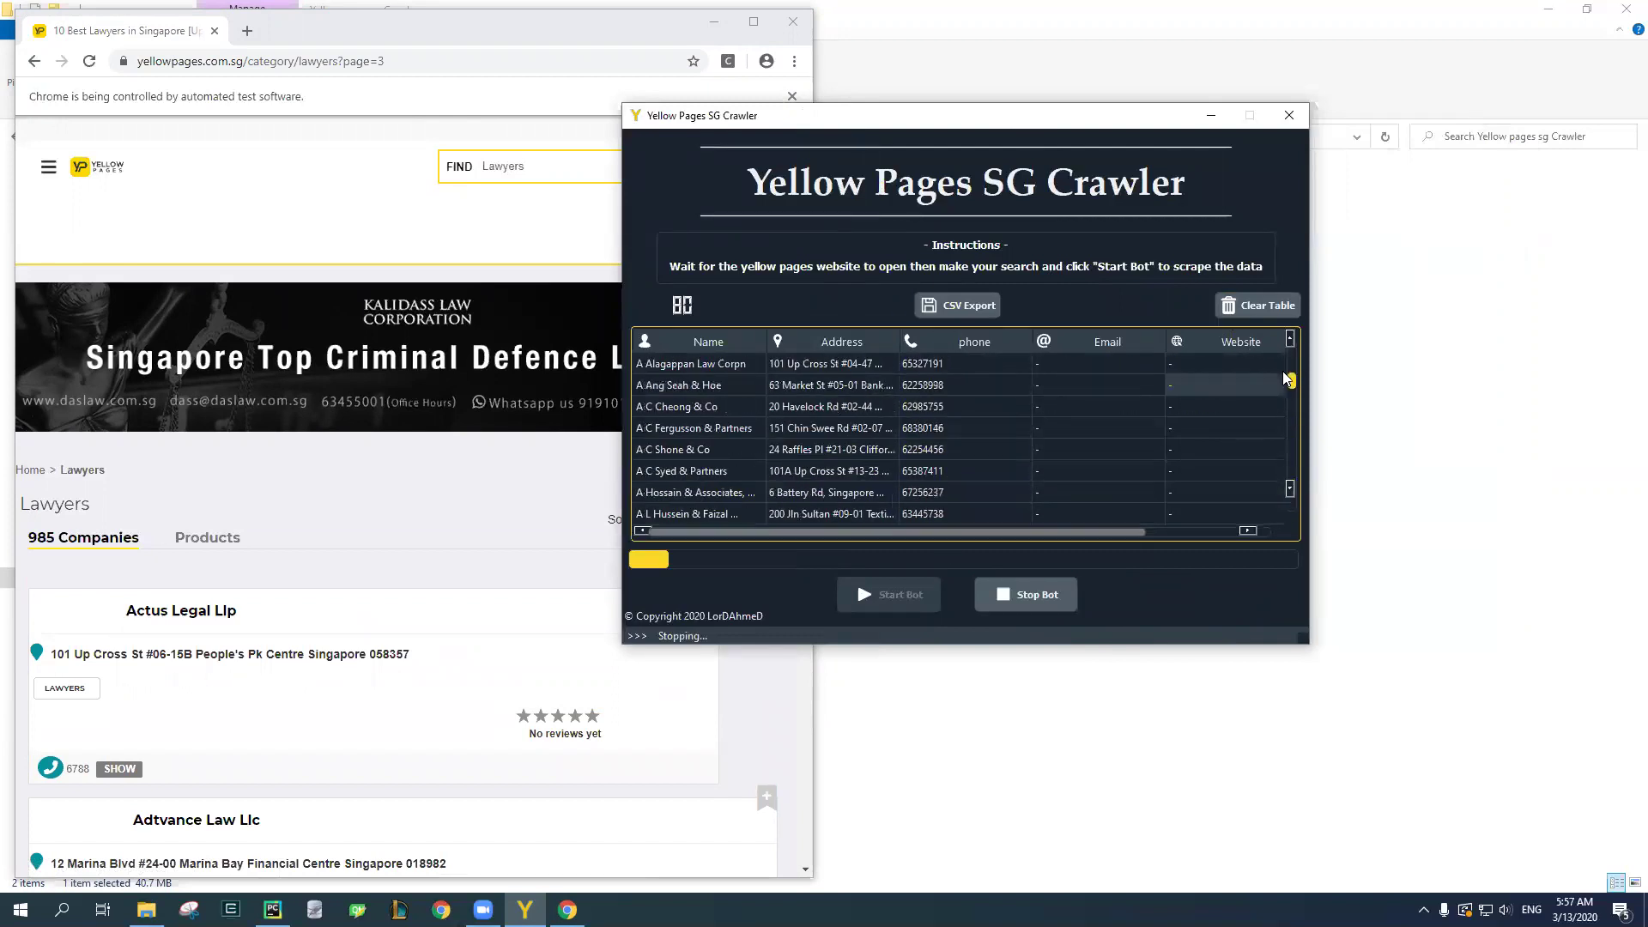
{"action": "scroll", "coordinate": [848, 409], "scroll_direction": "up", "scroll_amount": 10}
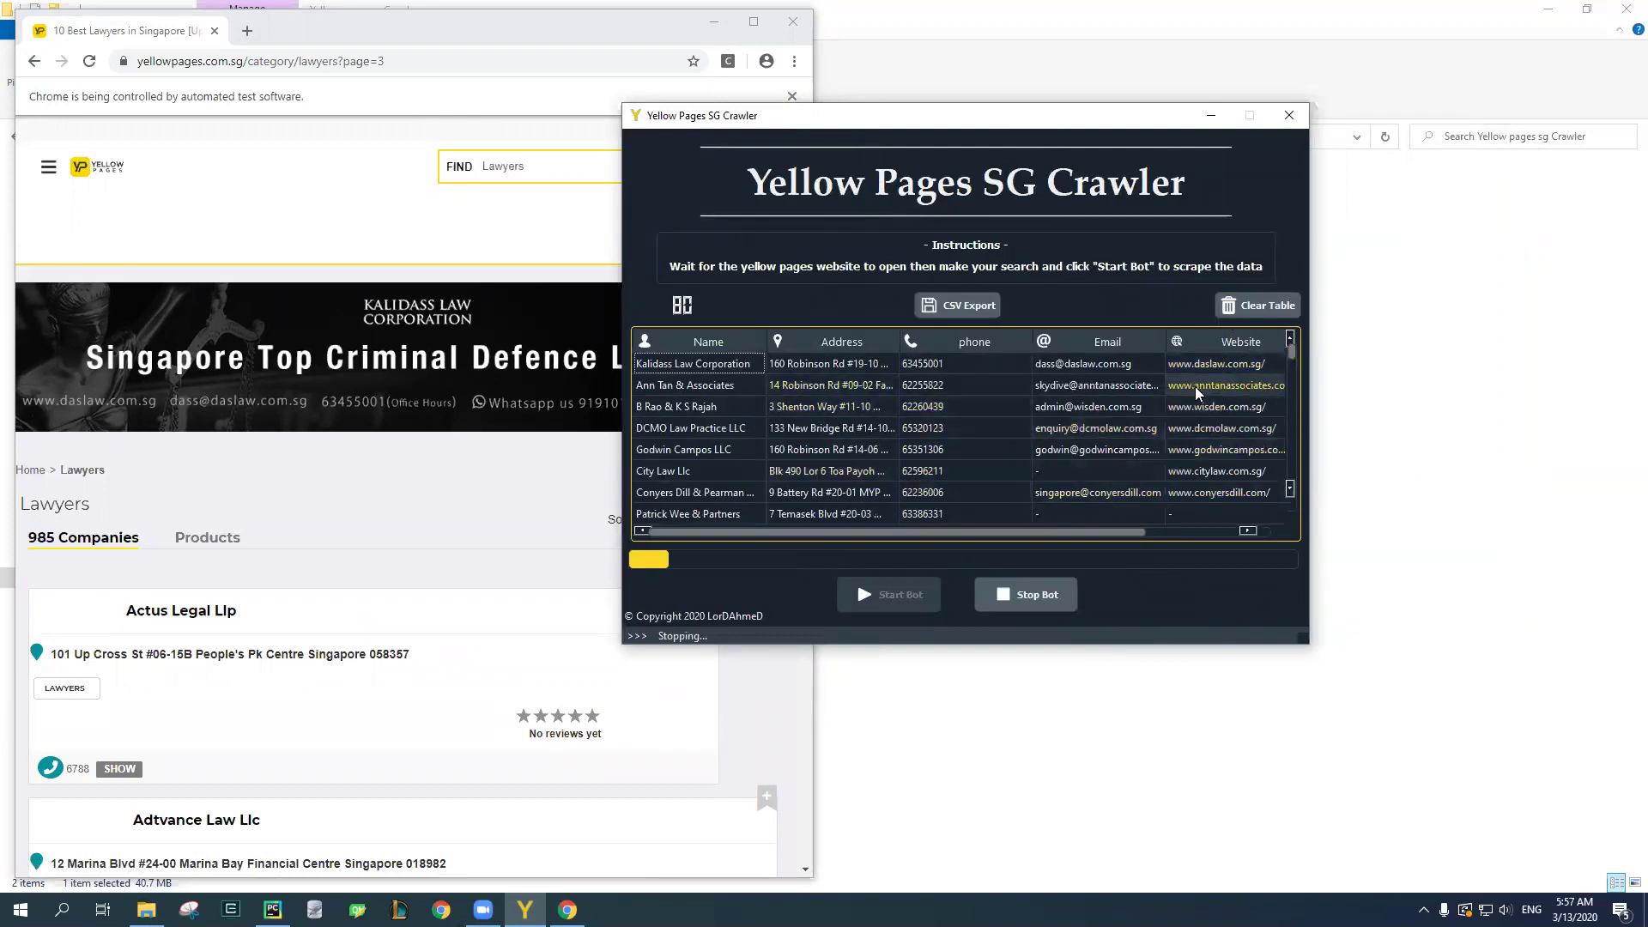
Clear all records from the crawler's results table and confirm the deletion.
{"action": "left_click", "coordinate": [1256, 315]}
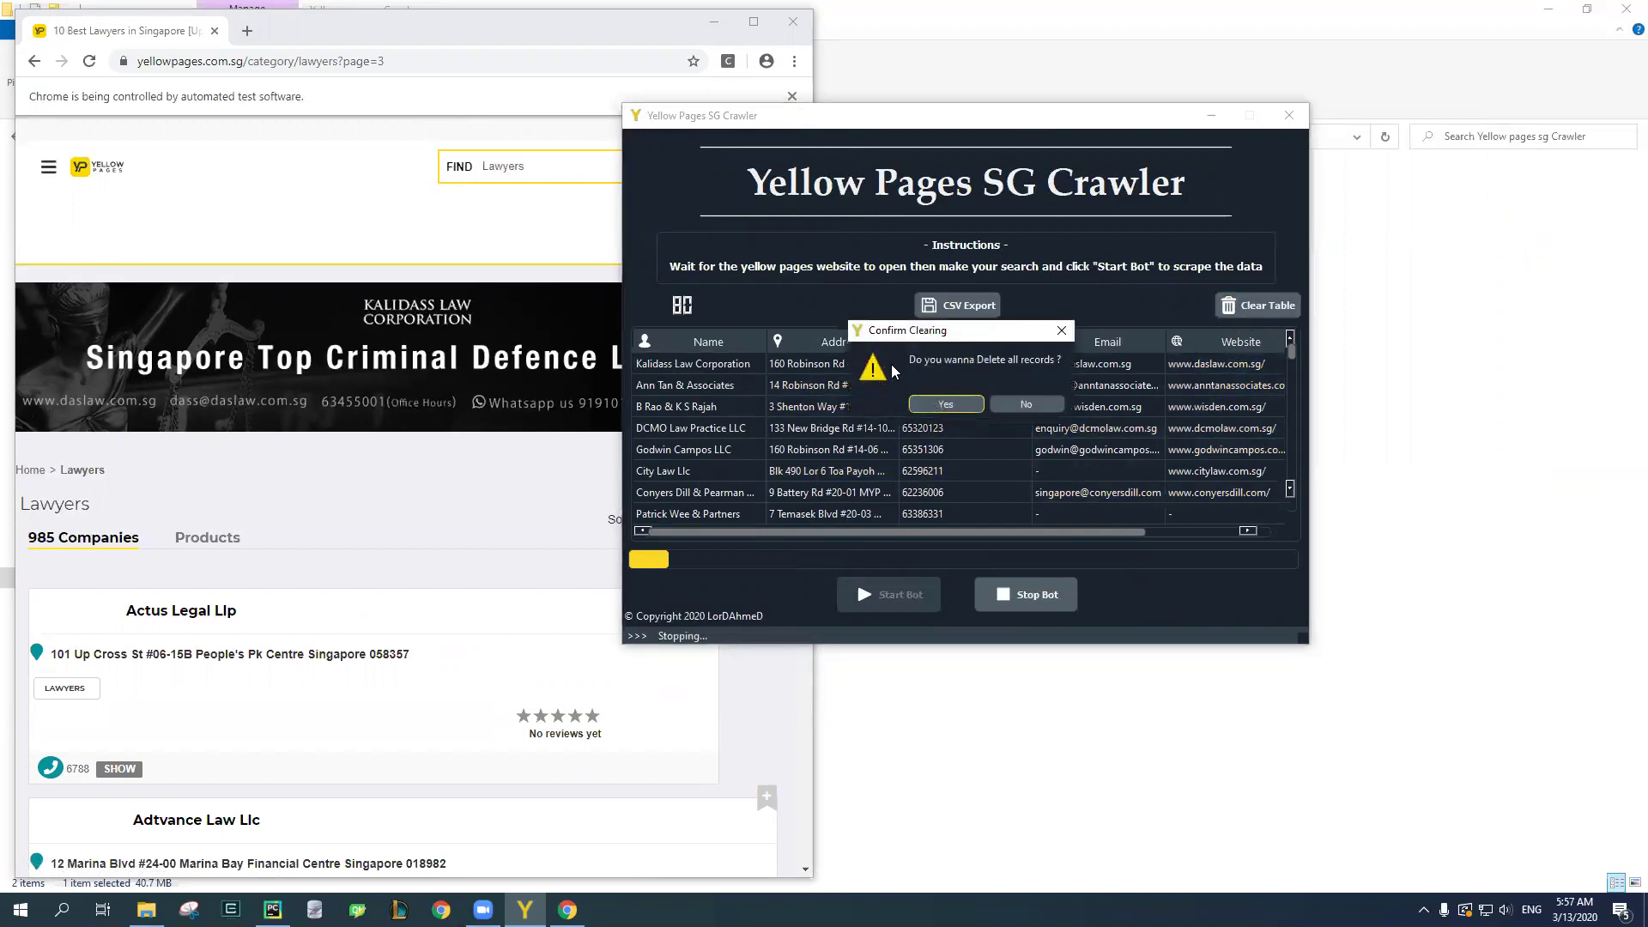
{"action": "left_click_drag", "start_coordinate": [944, 342], "coordinate": [962, 211]}
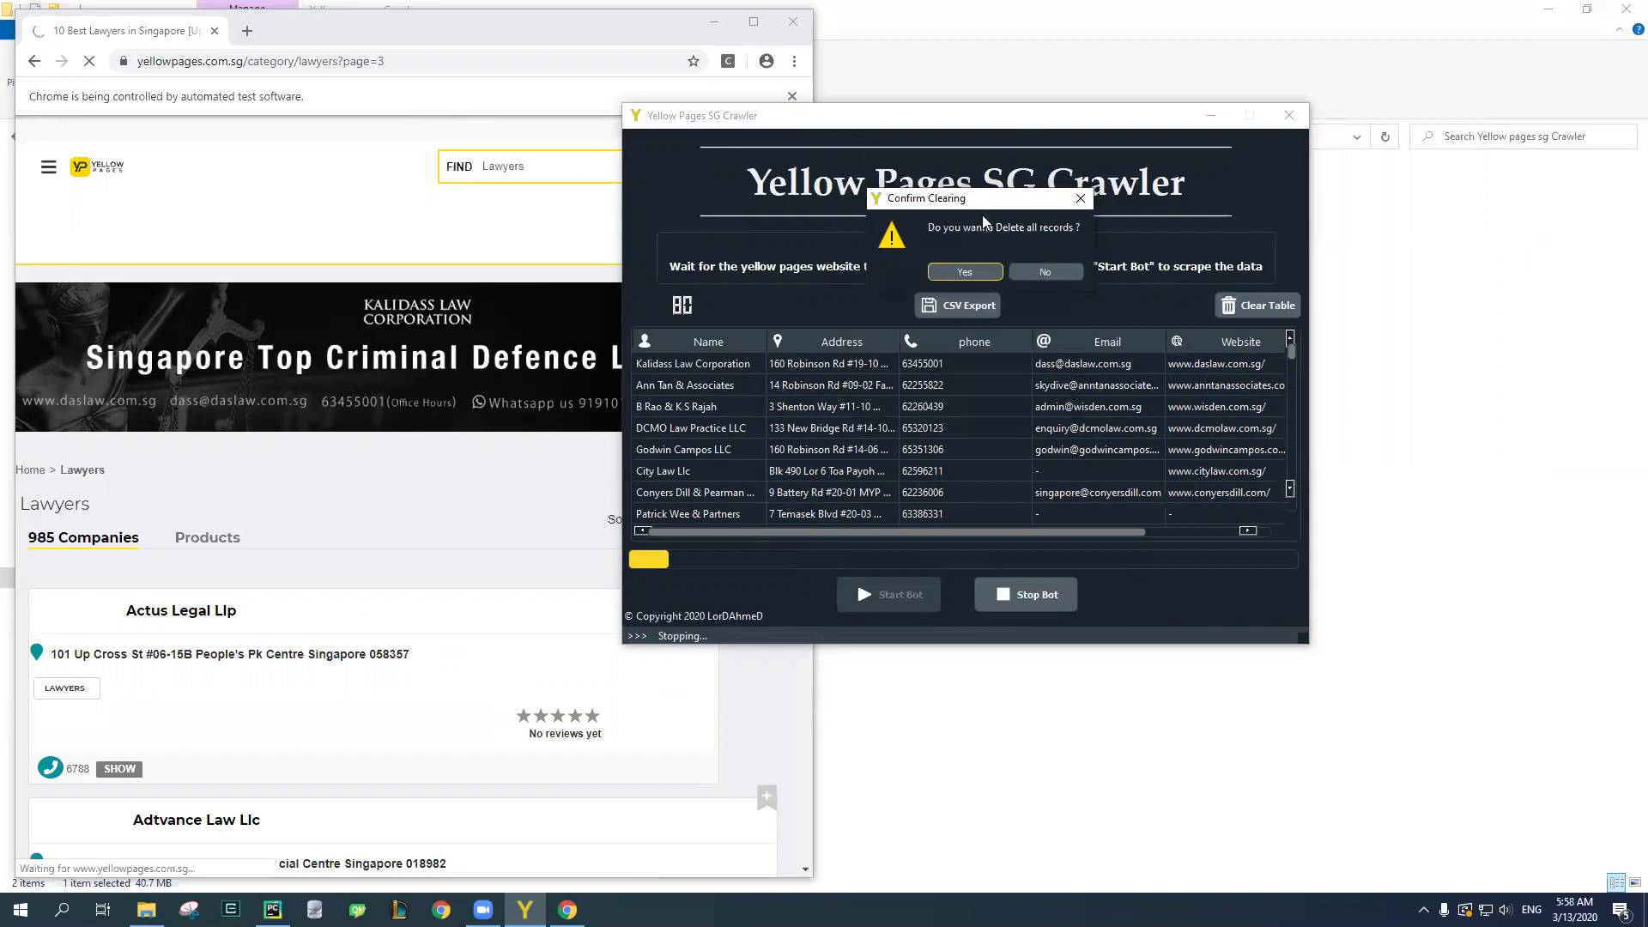
{"action": "left_click_drag", "start_coordinate": [985, 222], "coordinate": [965, 392]}
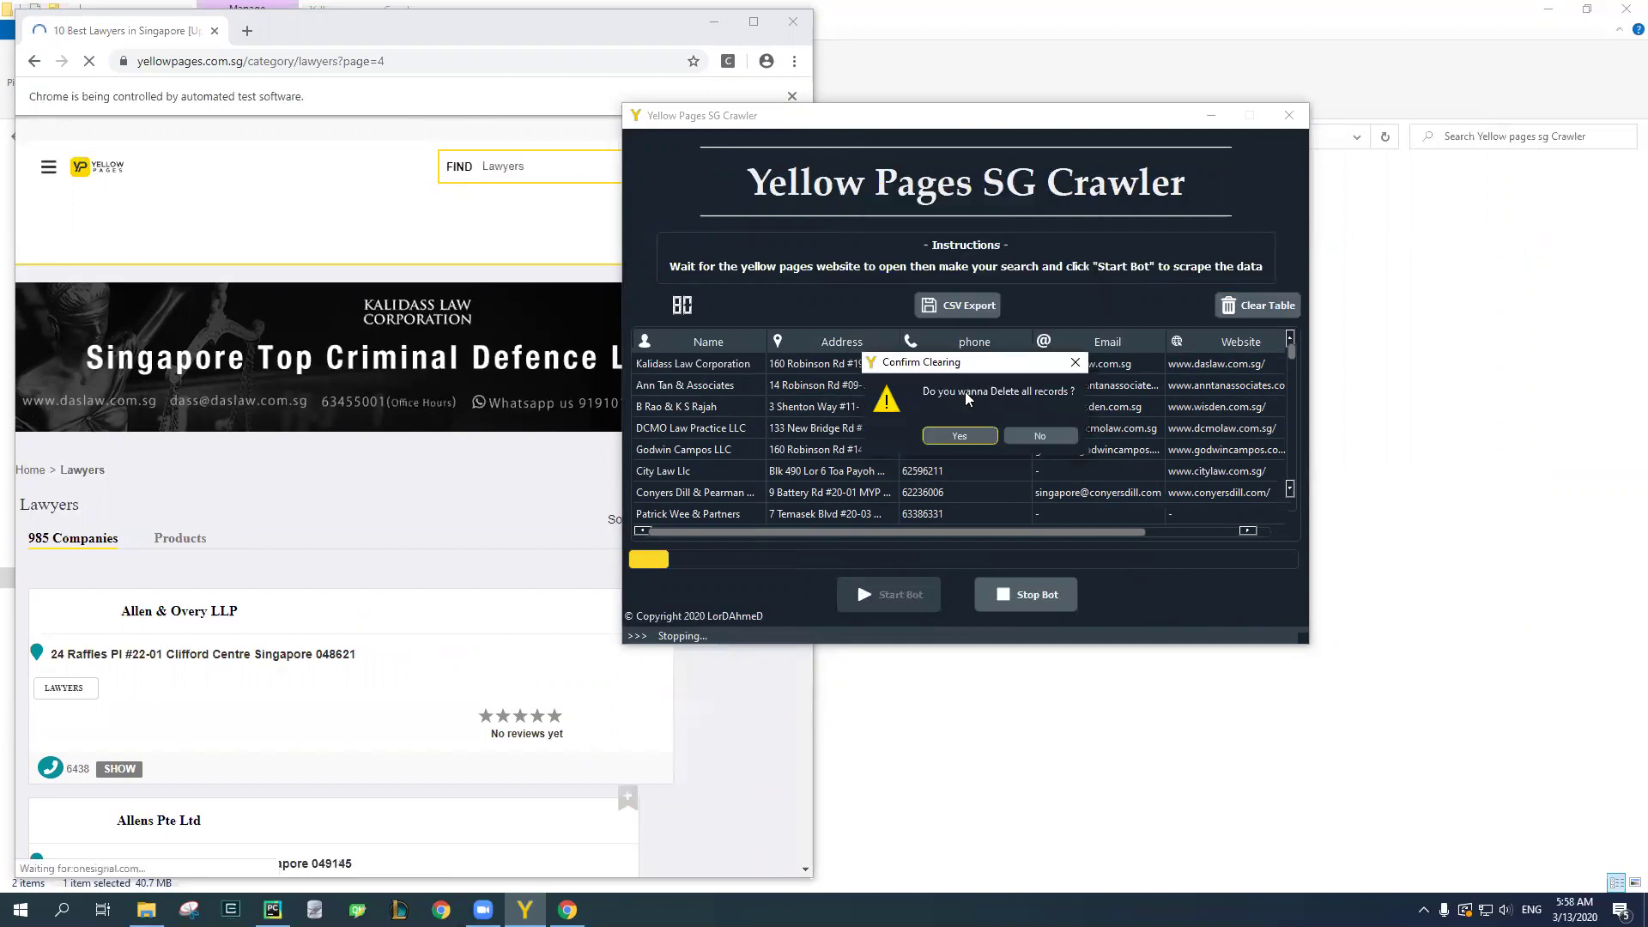
{"action": "left_click", "coordinate": [959, 436]}
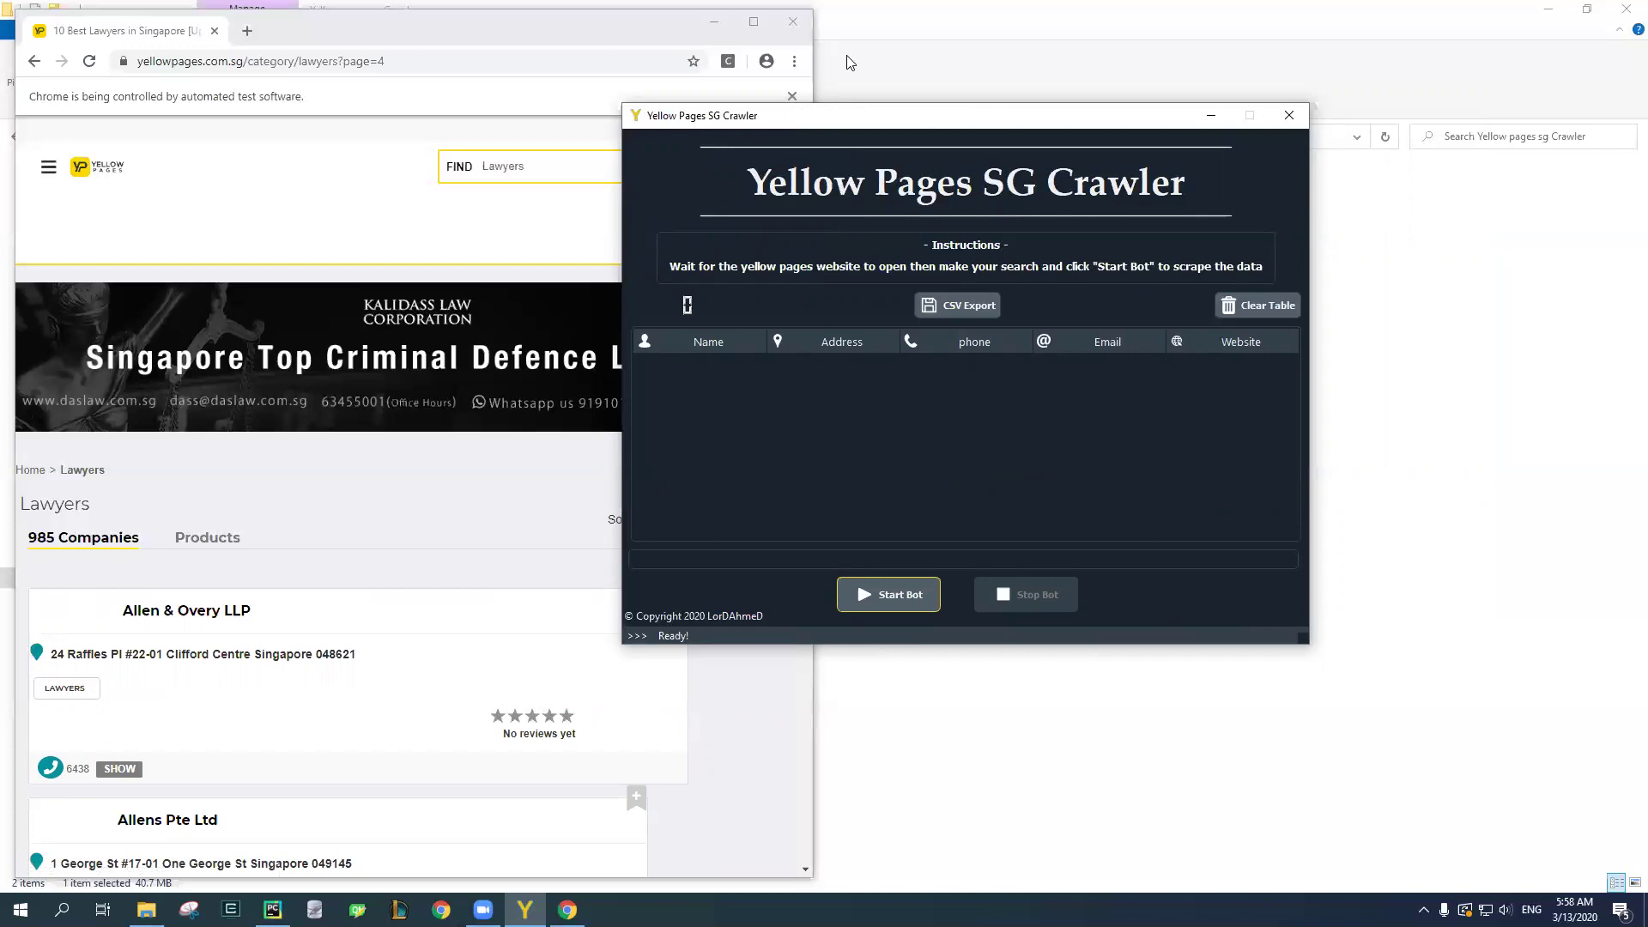
Close the crawler and its automated browser, and relaunch YP Crawler from its folder.
{"action": "left_click", "coordinate": [1289, 115]}
{"action": "left_click", "coordinate": [793, 21]}
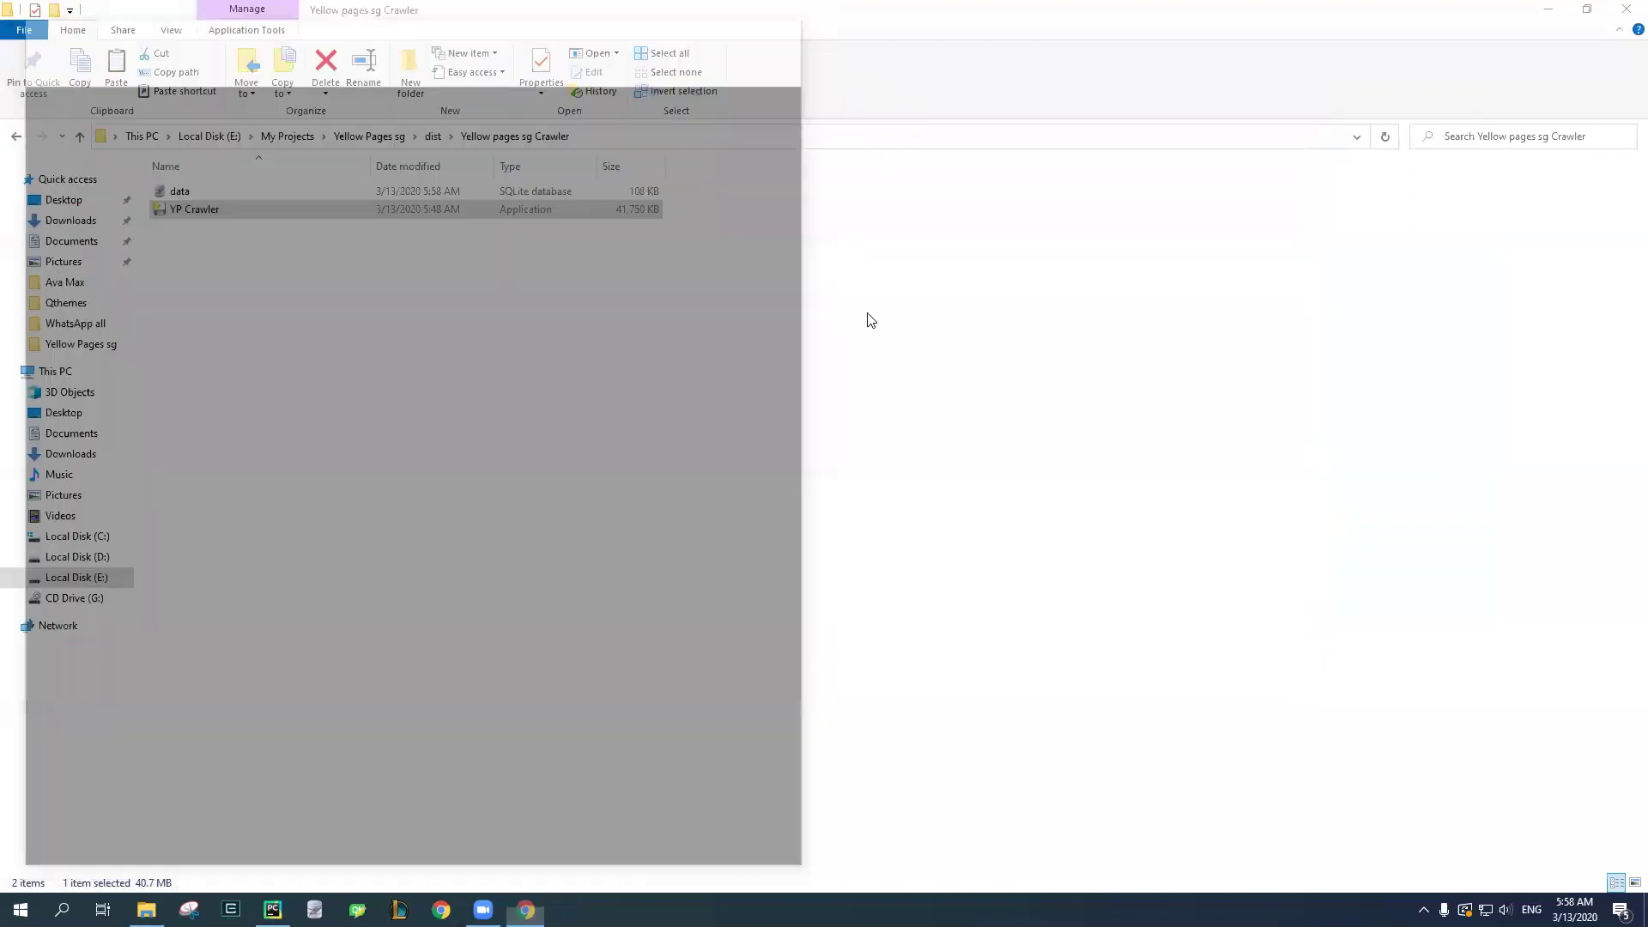
{"action": "double_click", "coordinate": [192, 212]}
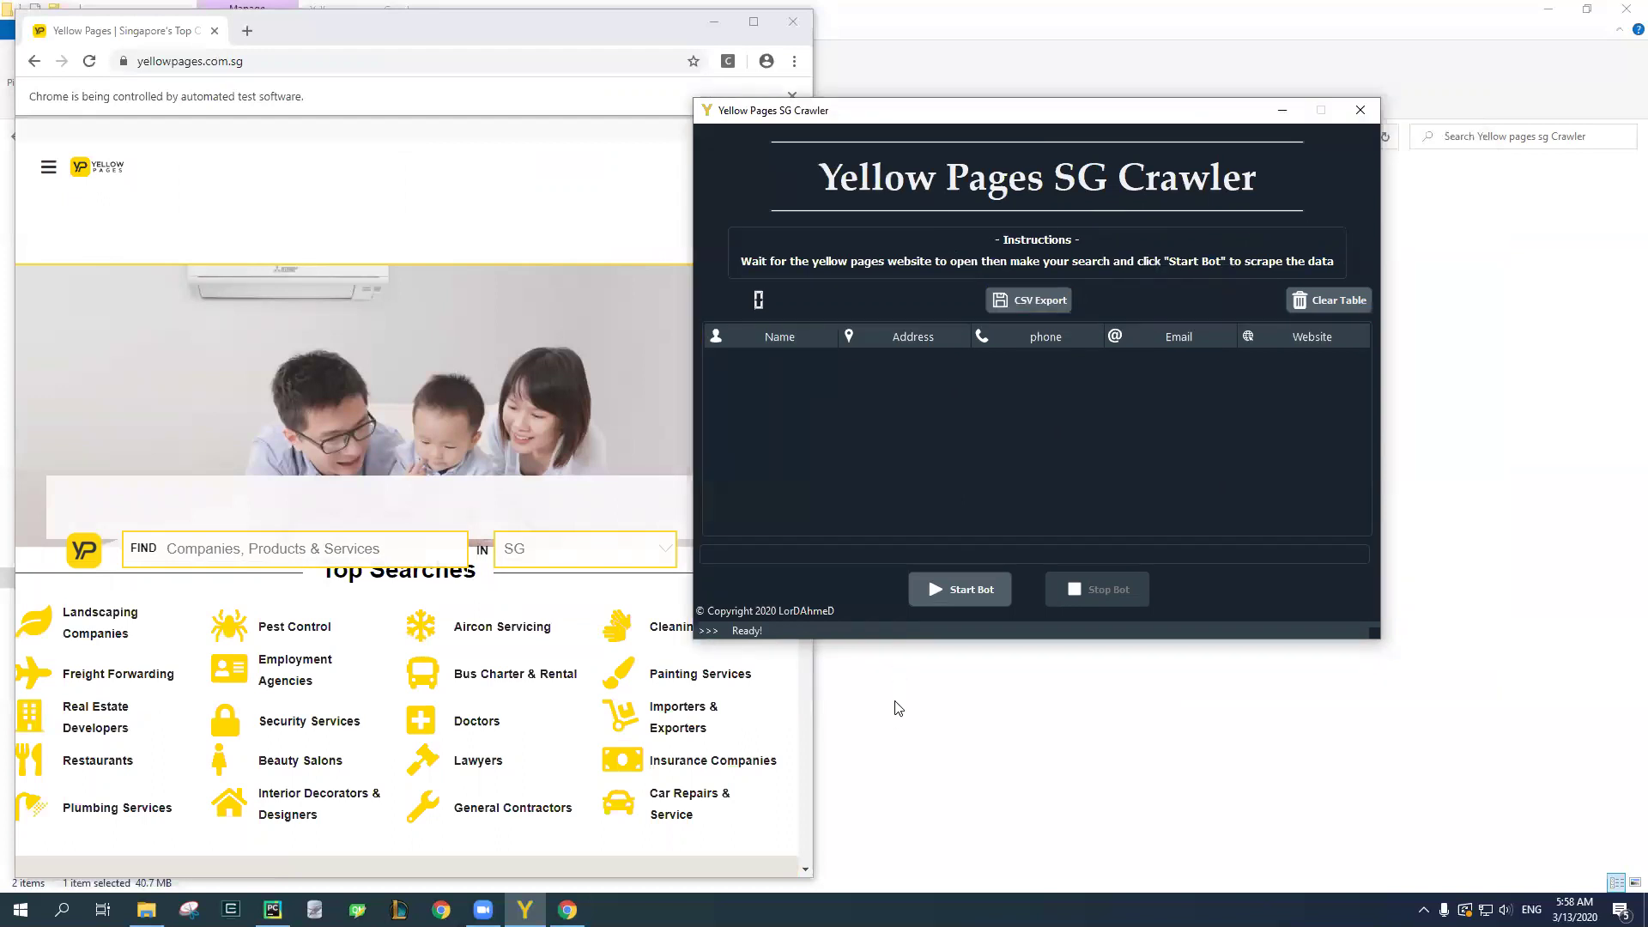
Open the Lawyers category again and start the bot with the empty results table.
{"action": "left_click", "coordinate": [477, 761]}
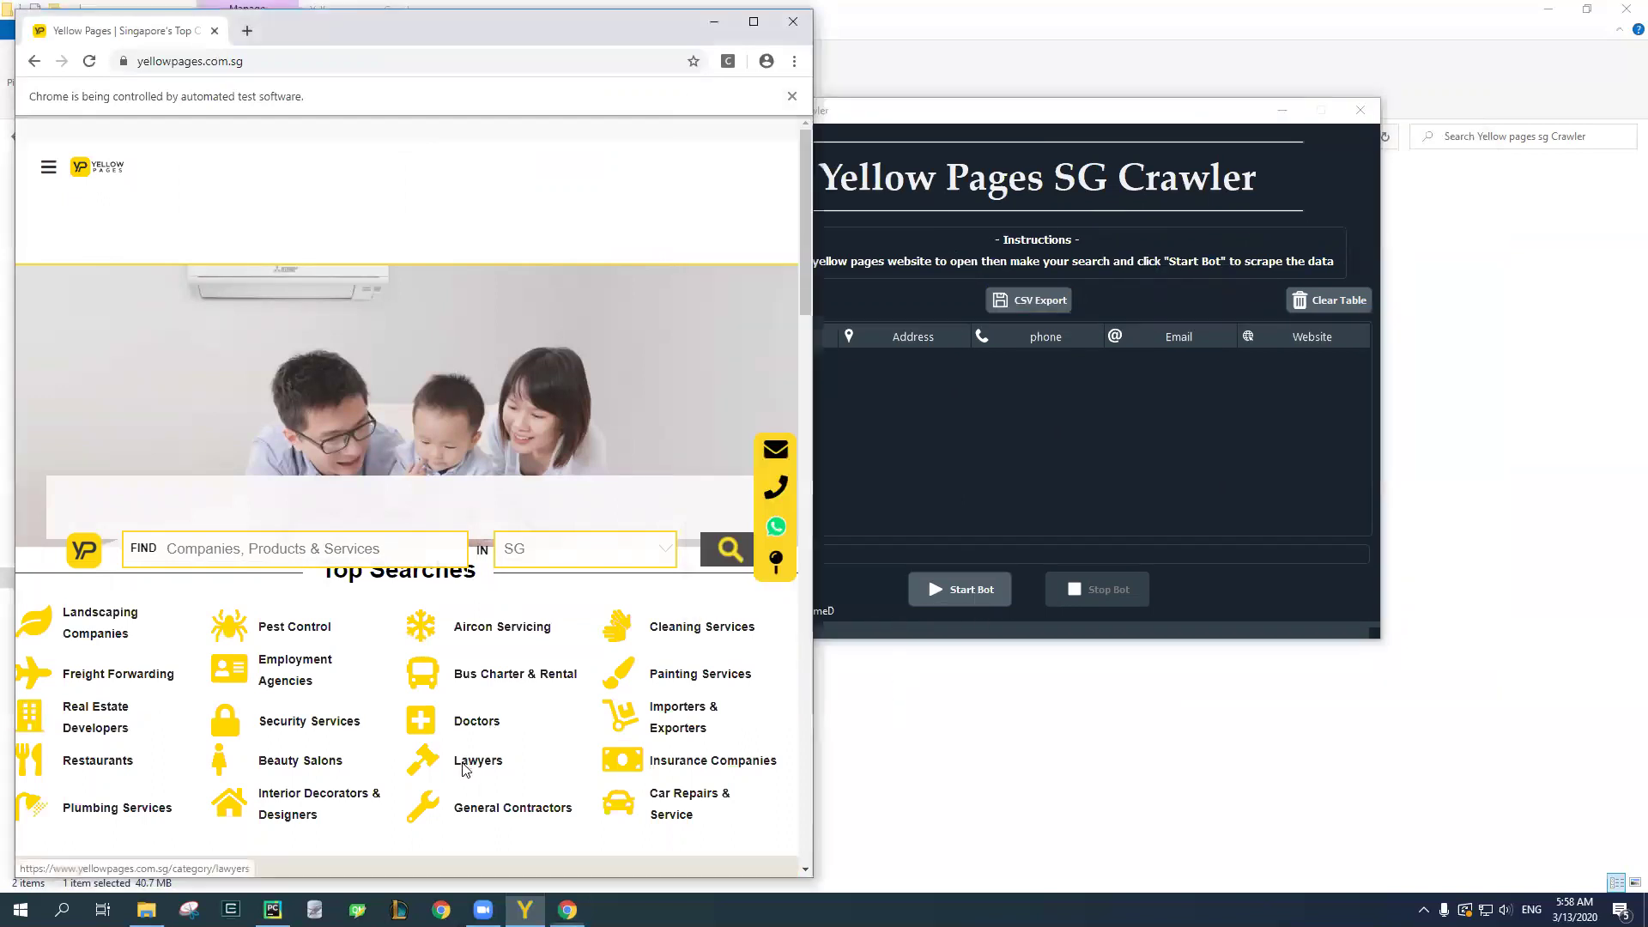
{"action": "left_click", "coordinate": [1010, 119]}
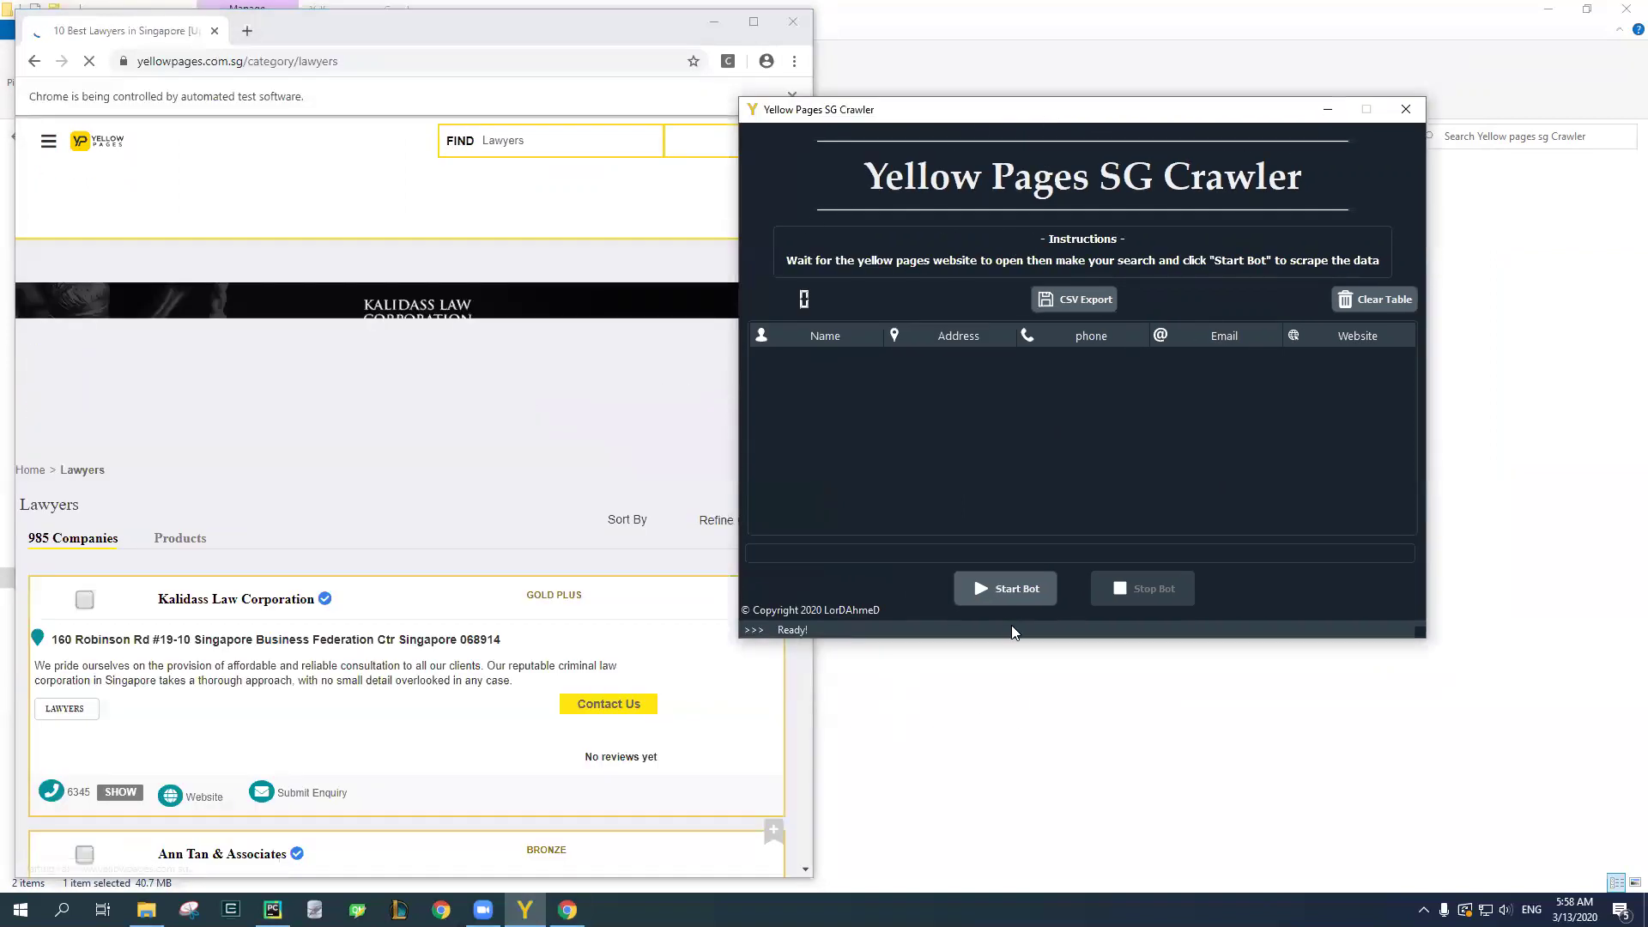
{"action": "left_click", "coordinate": [1009, 589]}
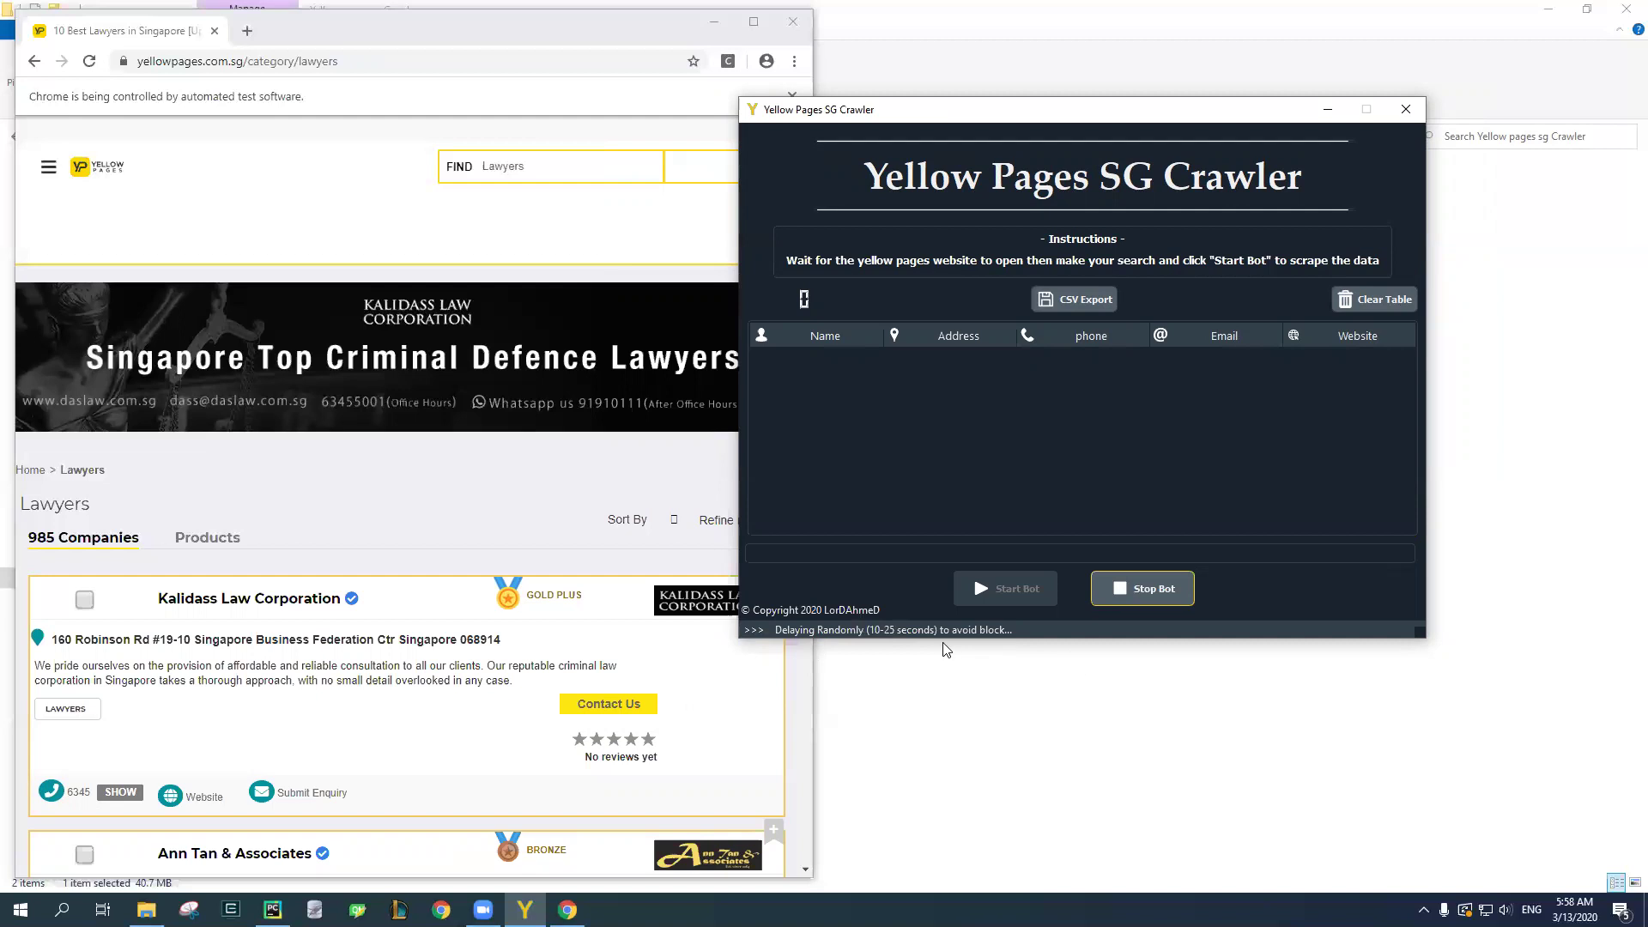
Check the page parameter in the Lawyers web address against the records collected in the crawler's table.
{"action": "left_click", "coordinate": [733, 41]}
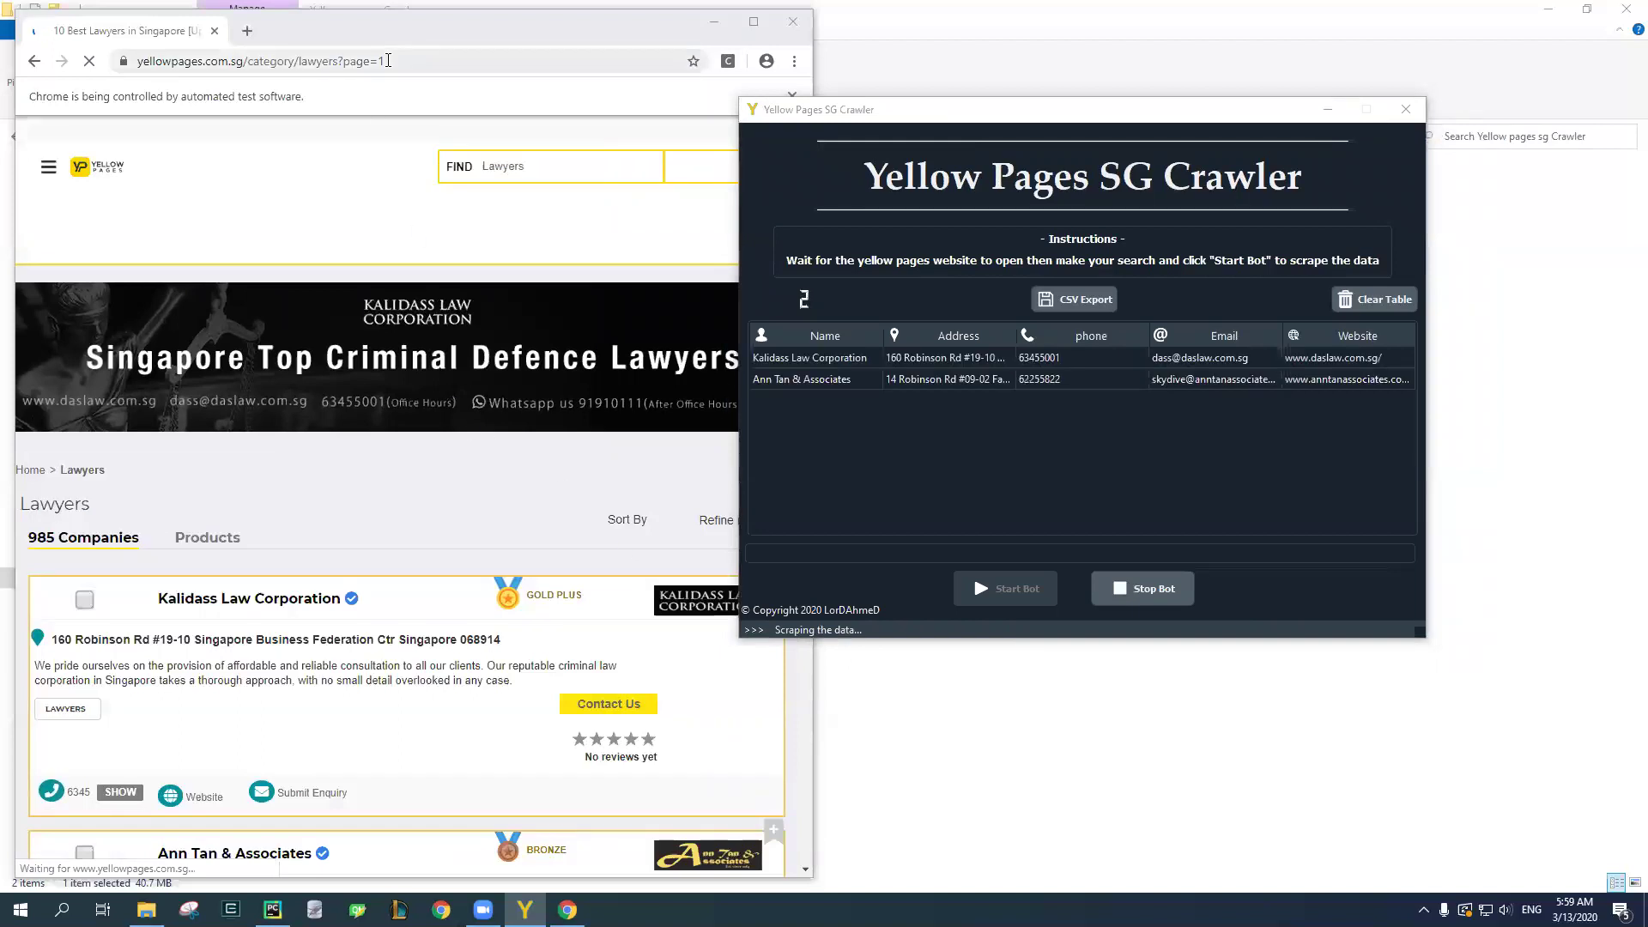
{"action": "left_click_drag", "start_coordinate": [418, 61], "coordinate": [452, 61]}
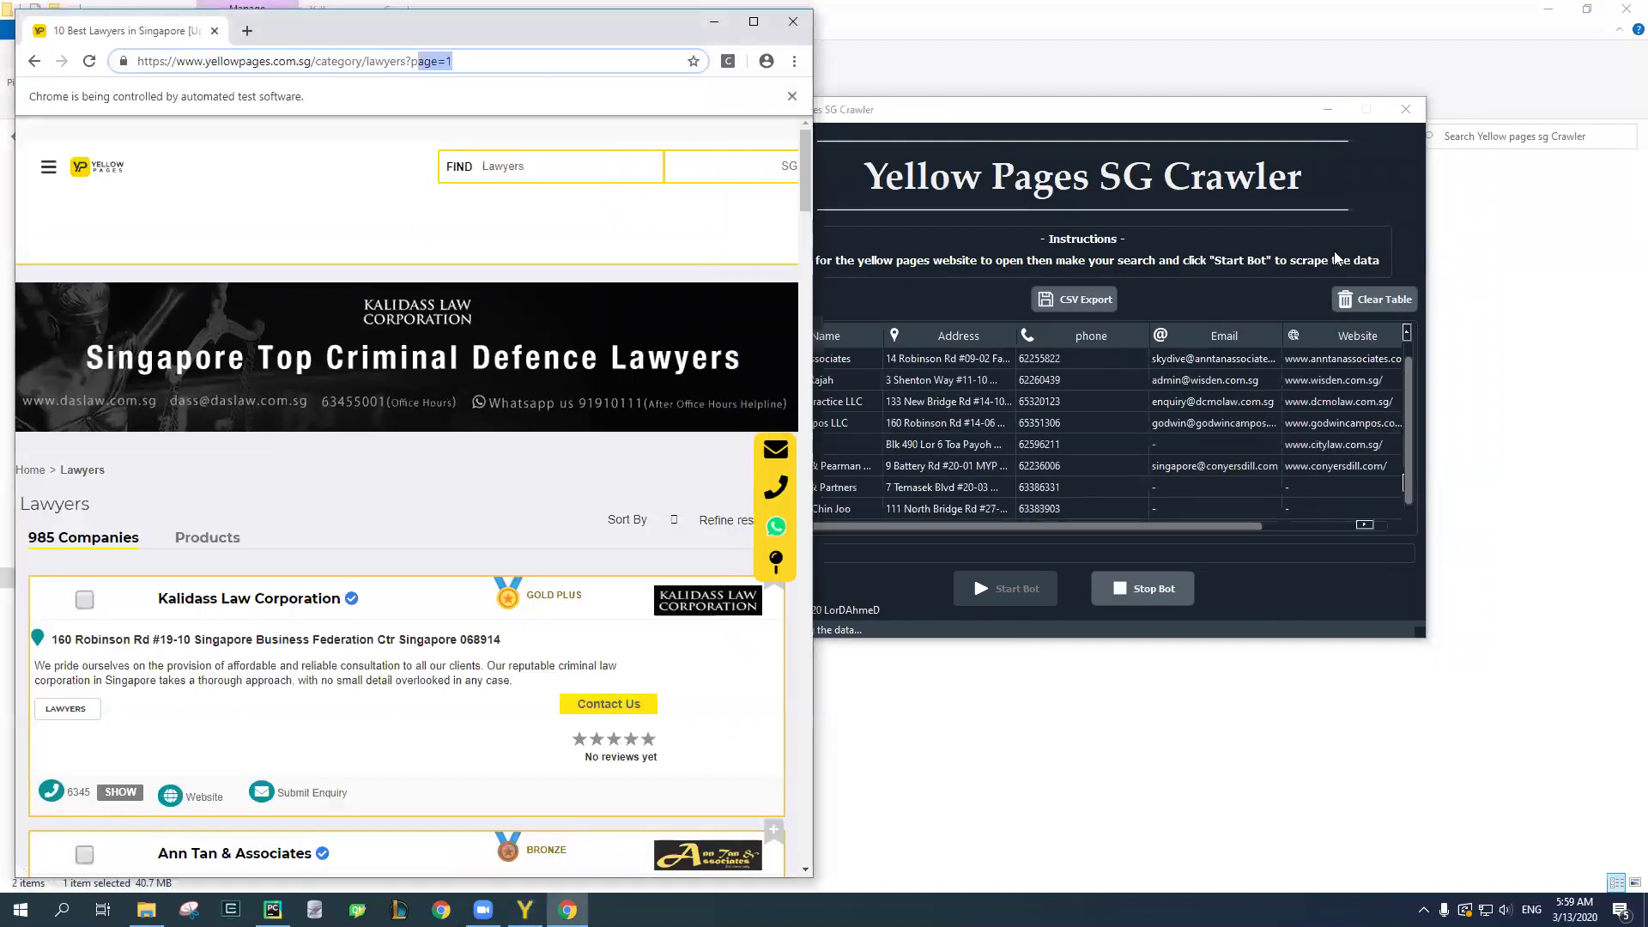
{"action": "left_click", "coordinate": [1225, 157]}
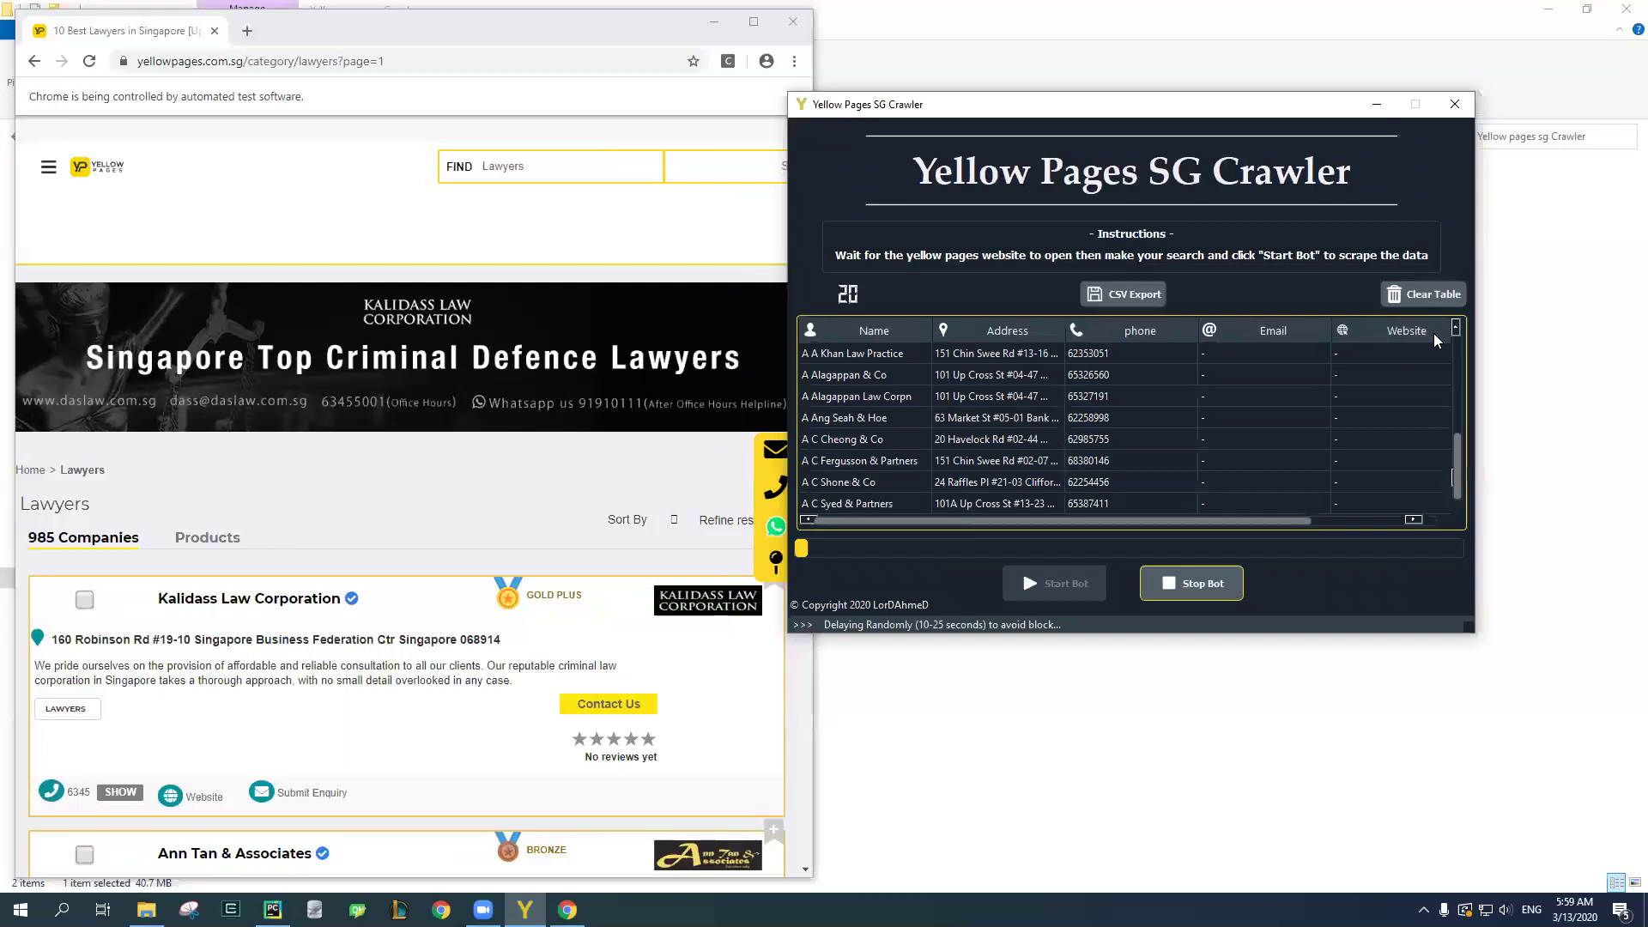
{"action": "left_click", "coordinate": [548, 61]}
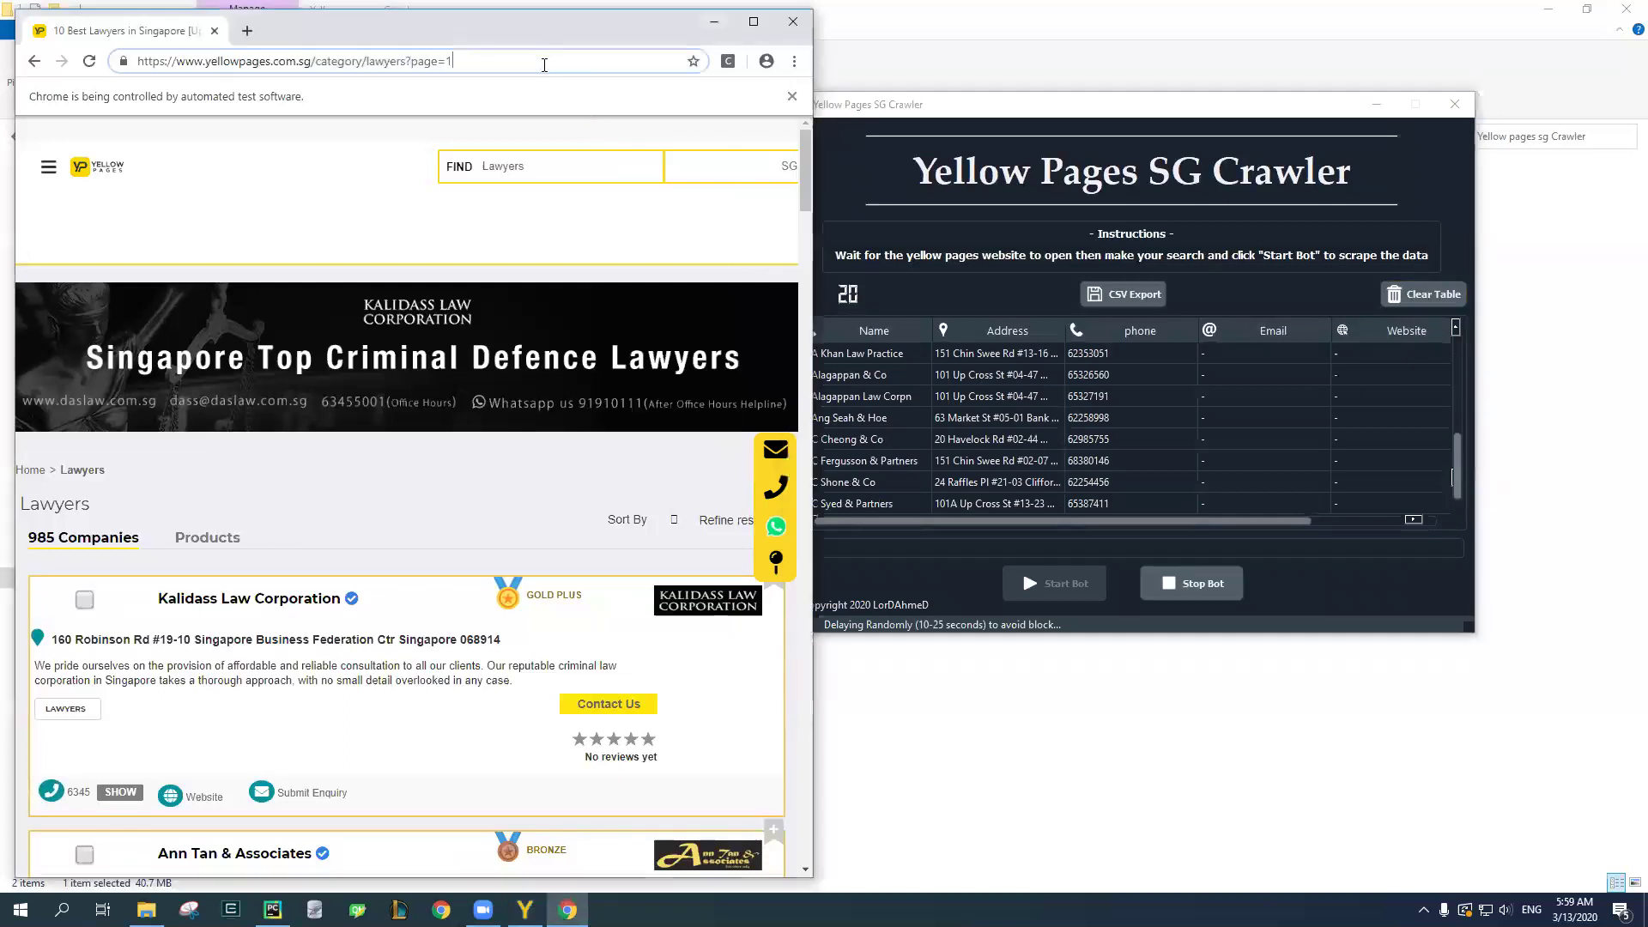
{"action": "left_click_drag", "start_coordinate": [996, 115], "coordinate": [846, 116]}
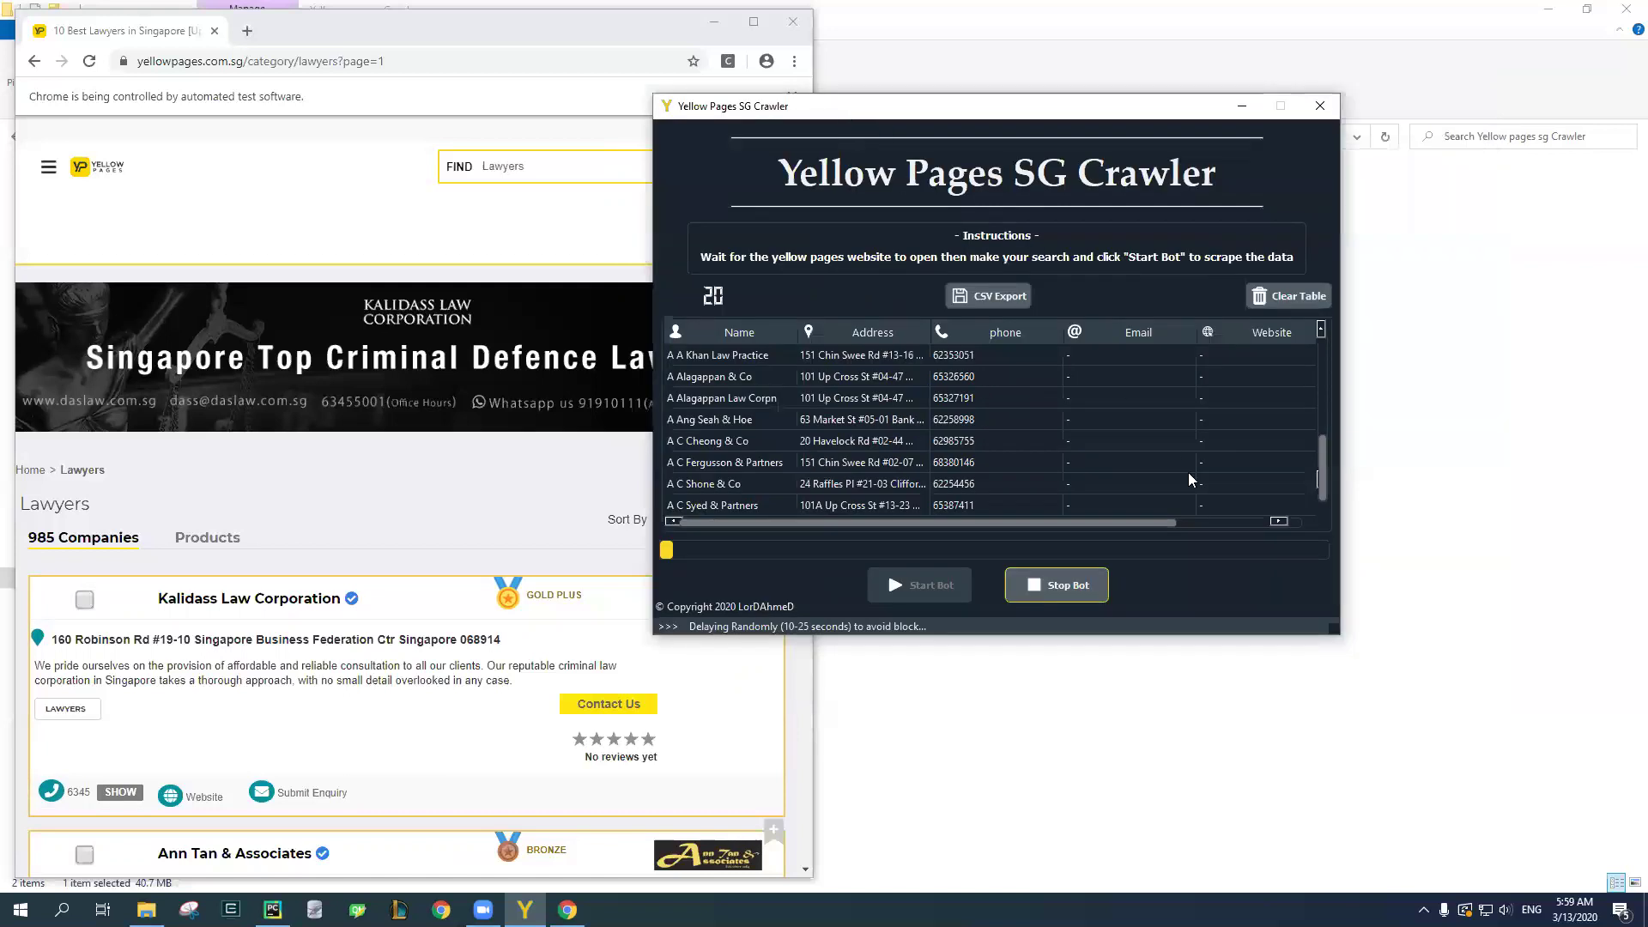